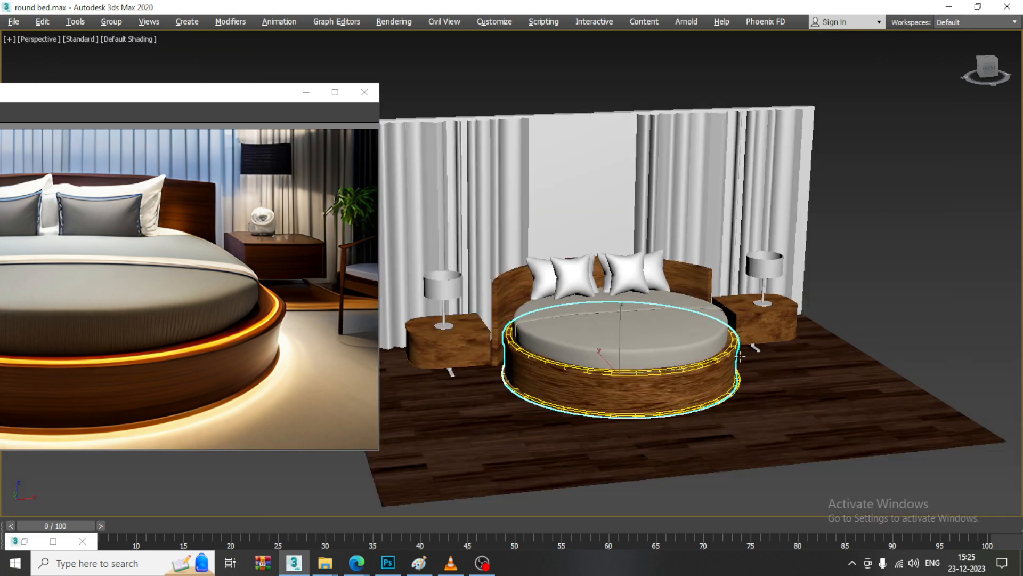
- Select the front pillow nearest the reference image and open the Slate Material Editor at full-screen size
{"action": "scroll", "coordinate": [167, 287], "scroll_direction": "down", "scroll_amount": 3}
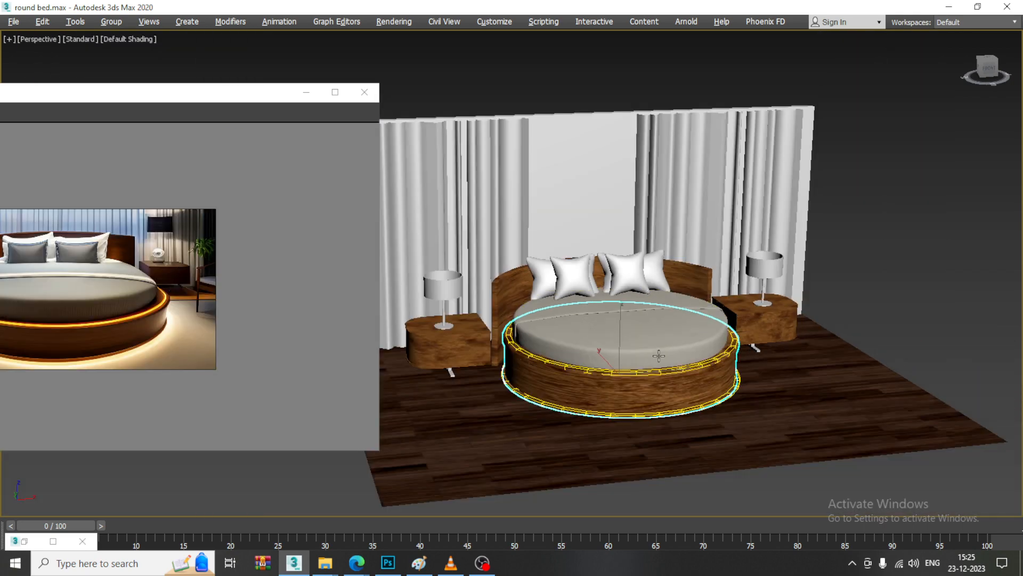
{"action": "scroll", "coordinate": [659, 355], "scroll_direction": "up", "scroll_amount": 5}
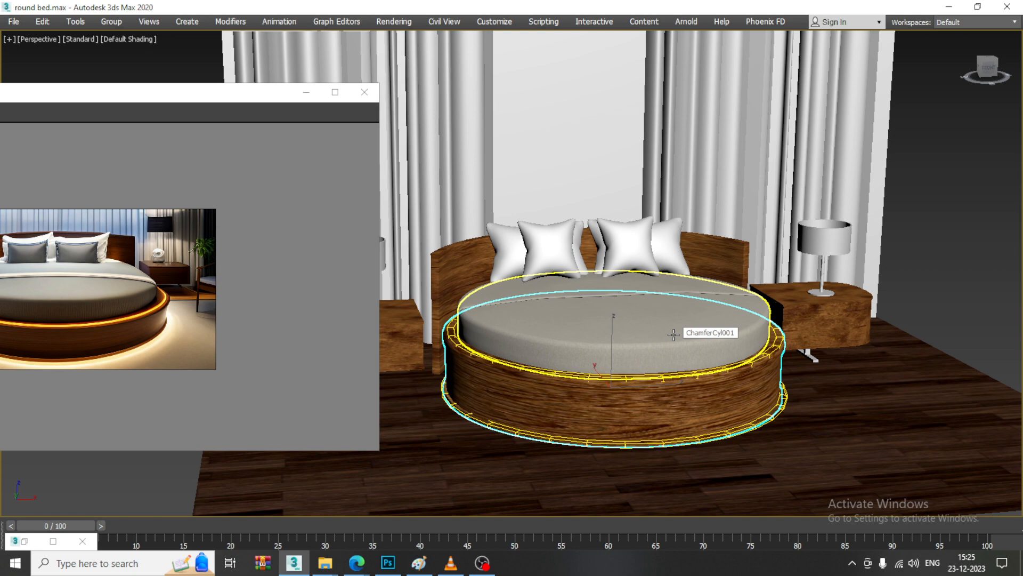
{"action": "middle_click_drag", "start_coordinate": [673, 334], "coordinate": [557, 288], "text": "alt"}
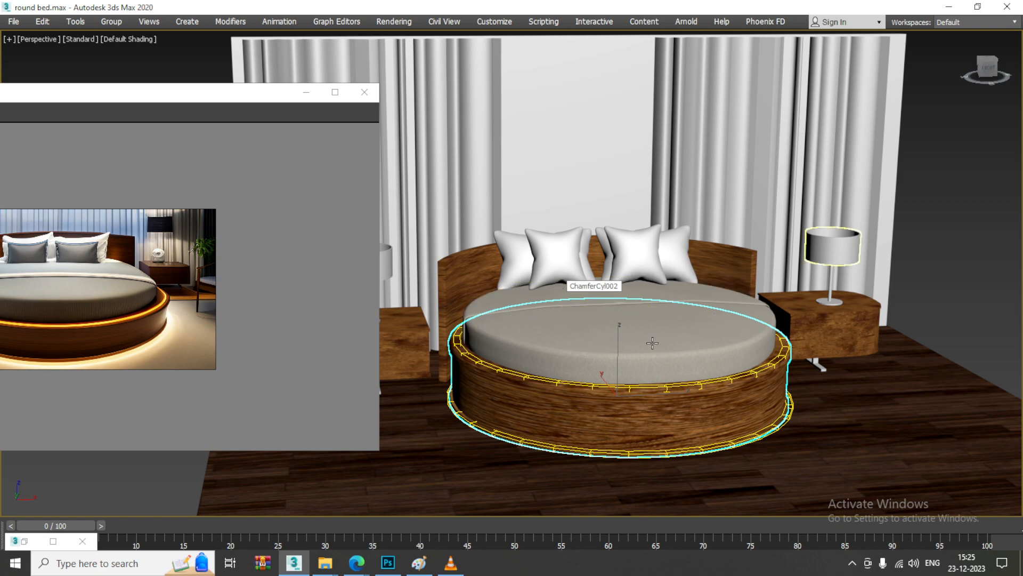
{"action": "middle_click_drag", "start_coordinate": [557, 288], "coordinate": [570, 255], "text": "alt"}
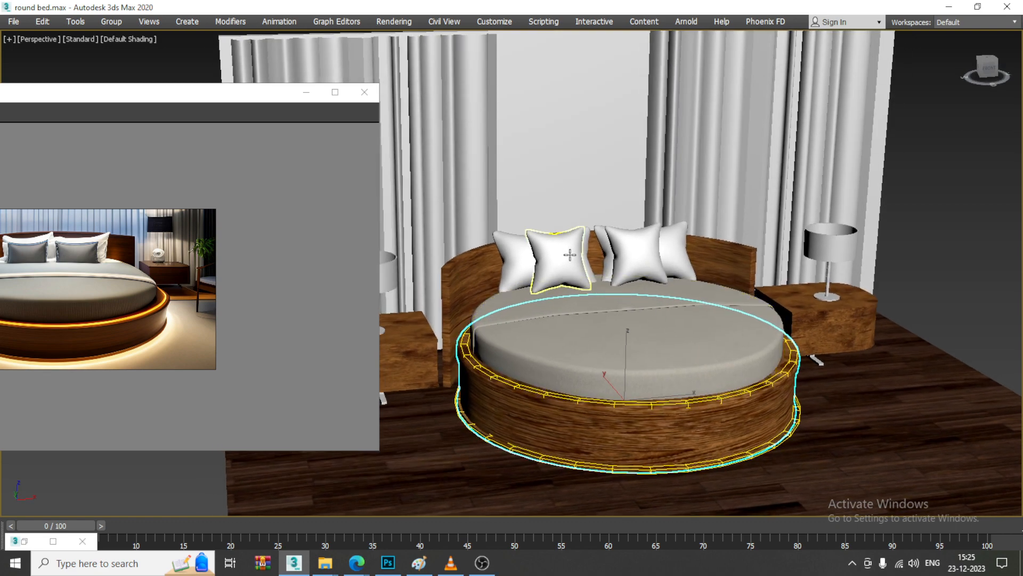
{"action": "left_click", "coordinate": [570, 254]}
{"action": "key", "text": "m"}
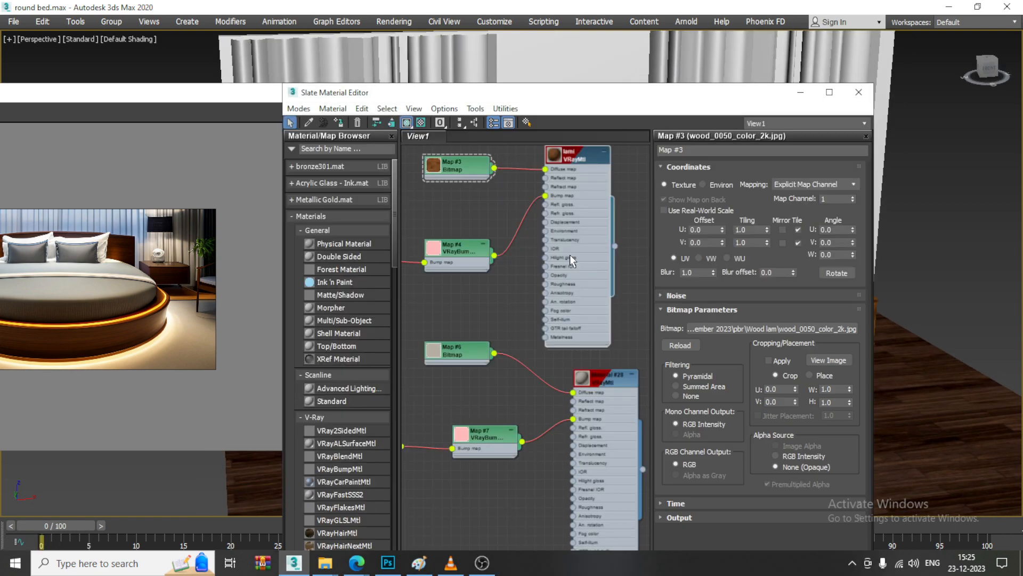
{"action": "left_click", "coordinate": [829, 92]}
- Add a new VRayMtl material in an empty area of the node view and open its parameters
{"action": "middle_click_drag", "start_coordinate": [345, 435], "coordinate": [482, 240]}
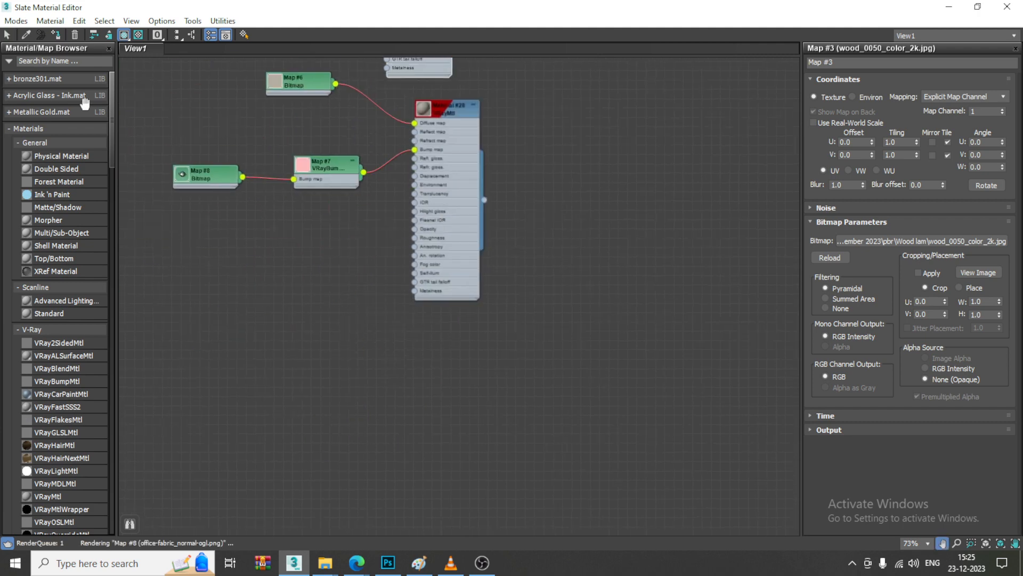
{"action": "left_click_drag", "start_coordinate": [112, 110], "coordinate": [109, 171]}
{"action": "left_click_drag", "start_coordinate": [53, 203], "coordinate": [335, 349]}
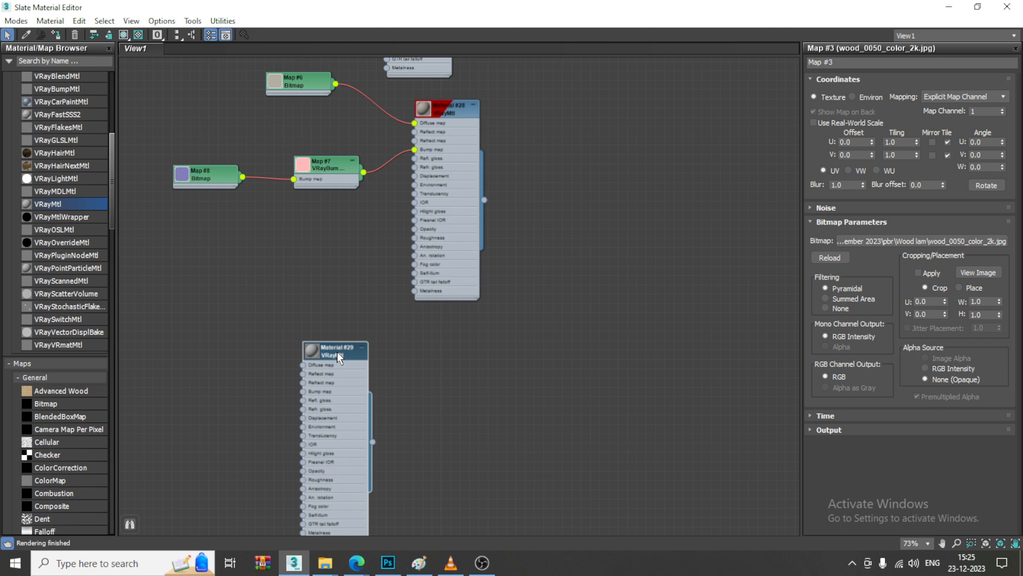
{"action": "double_click", "coordinate": [337, 351]}
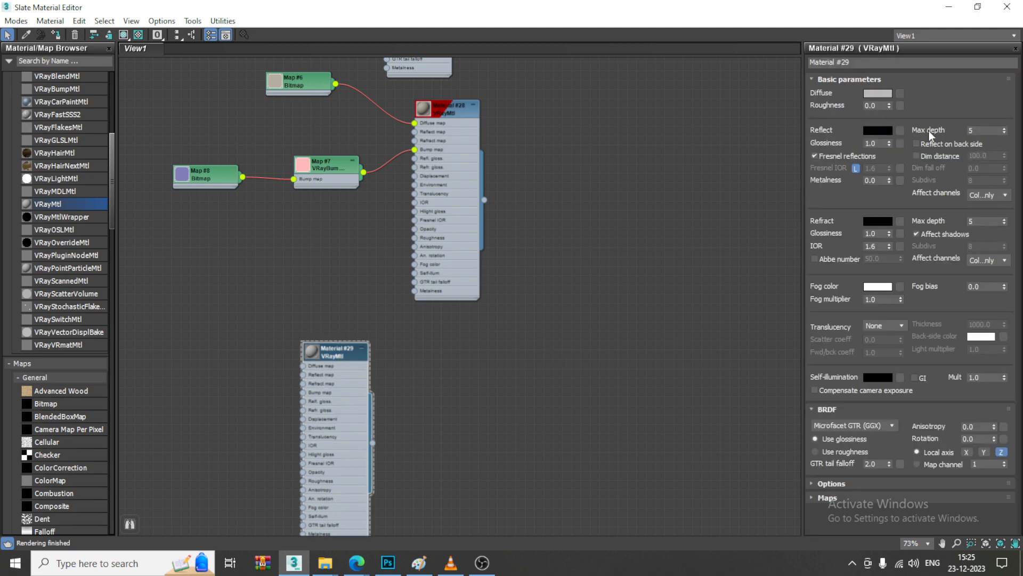
- Load rough-fabric_ao.png from D:\December 2023\pbr\Fabric 3\rough-fabric-bl as a Bitmap in the new material's diffuse slot
{"action": "left_click", "coordinate": [900, 93]}
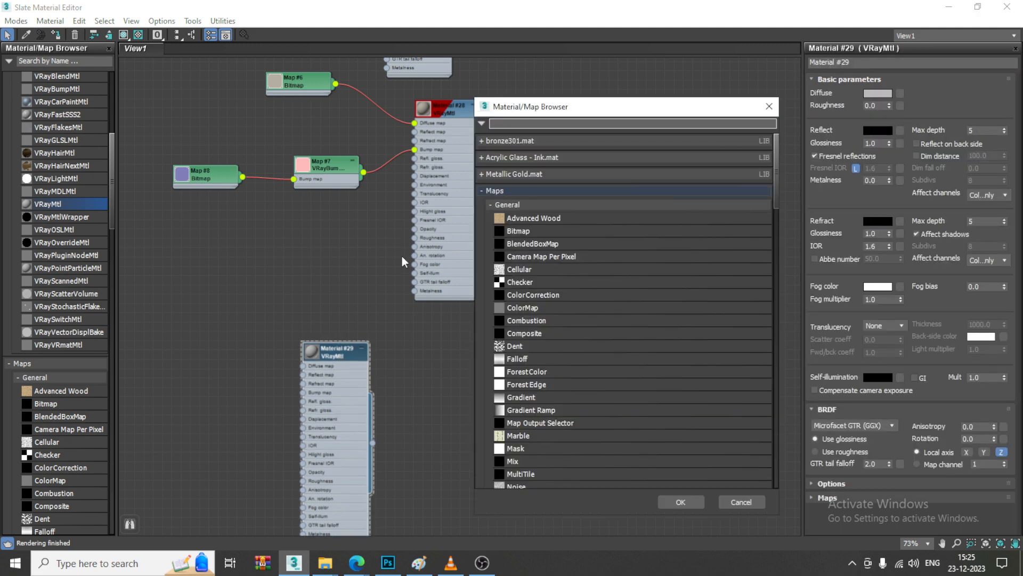
{"action": "double_click", "coordinate": [526, 230]}
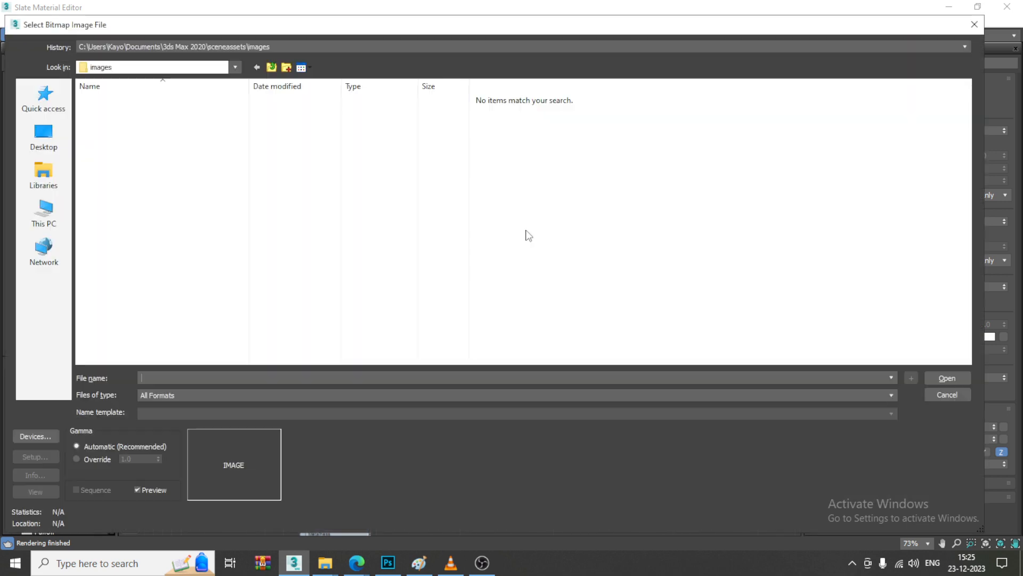
{"action": "left_click", "coordinate": [49, 228]}
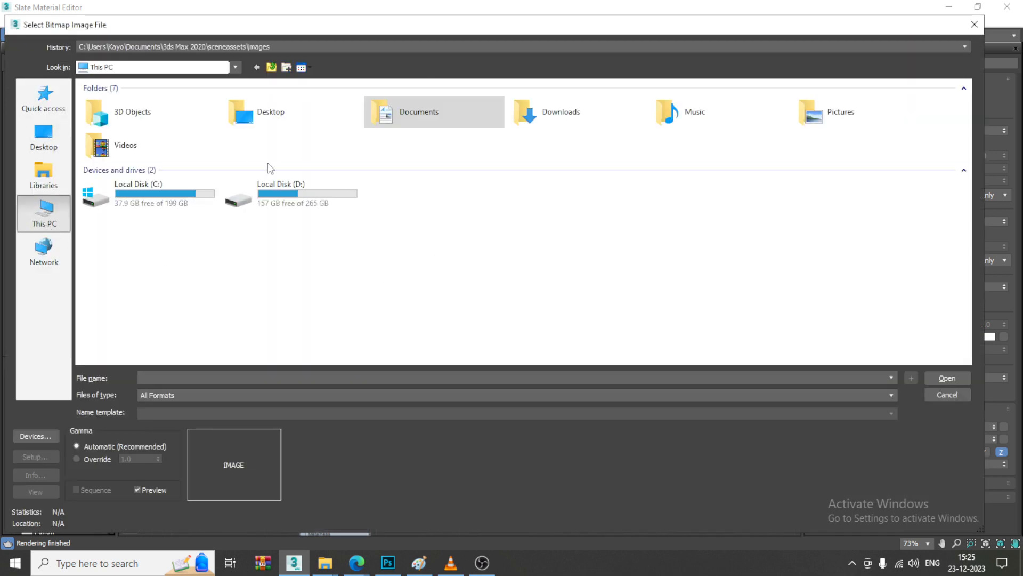
{"action": "double_click", "coordinate": [267, 197]}
{"action": "left_click", "coordinate": [268, 205]}
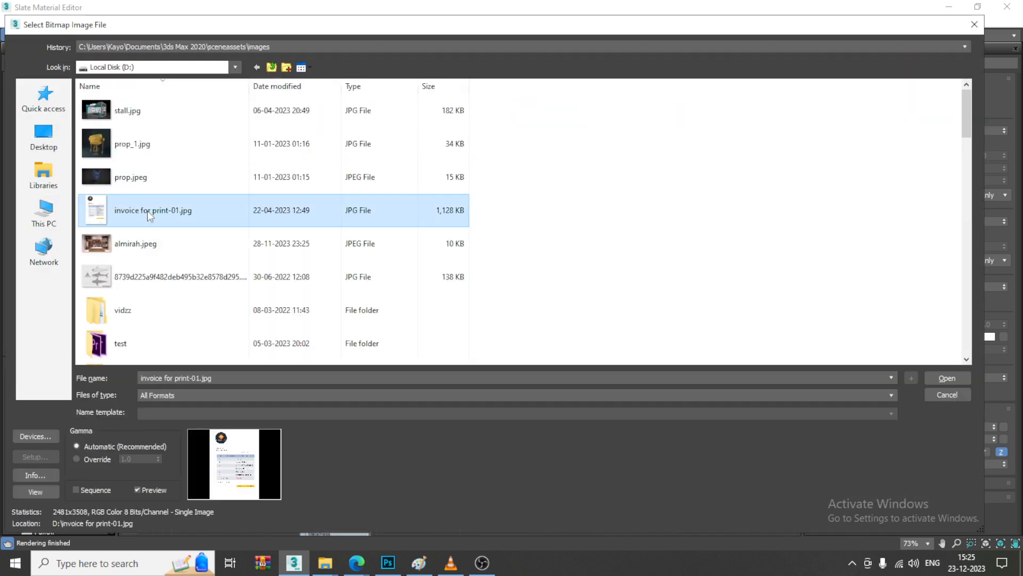
{"action": "scroll", "coordinate": [150, 215], "scroll_direction": "down", "scroll_amount": 10}
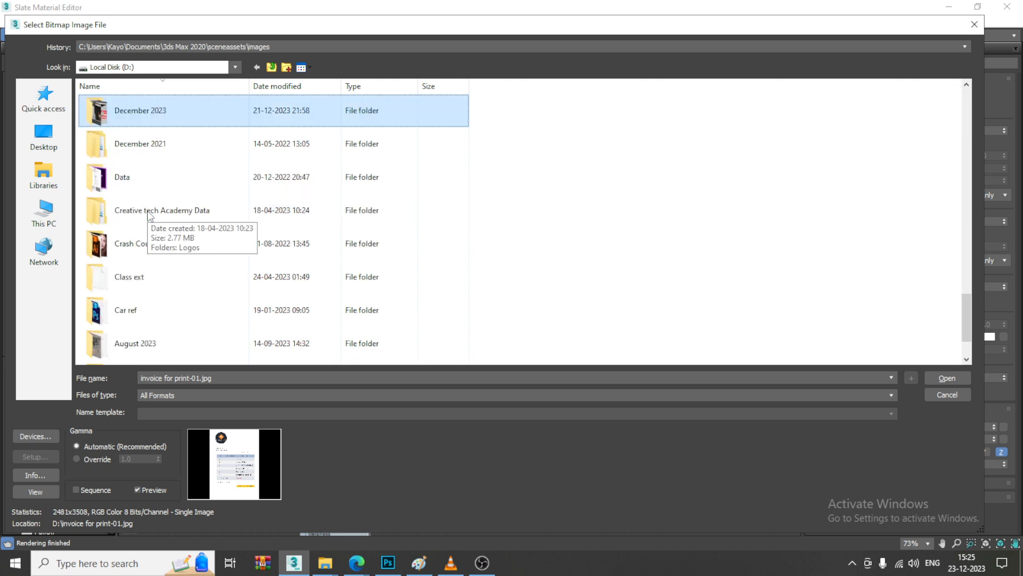
{"action": "double_click", "coordinate": [168, 107]}
{"action": "double_click", "coordinate": [185, 127]}
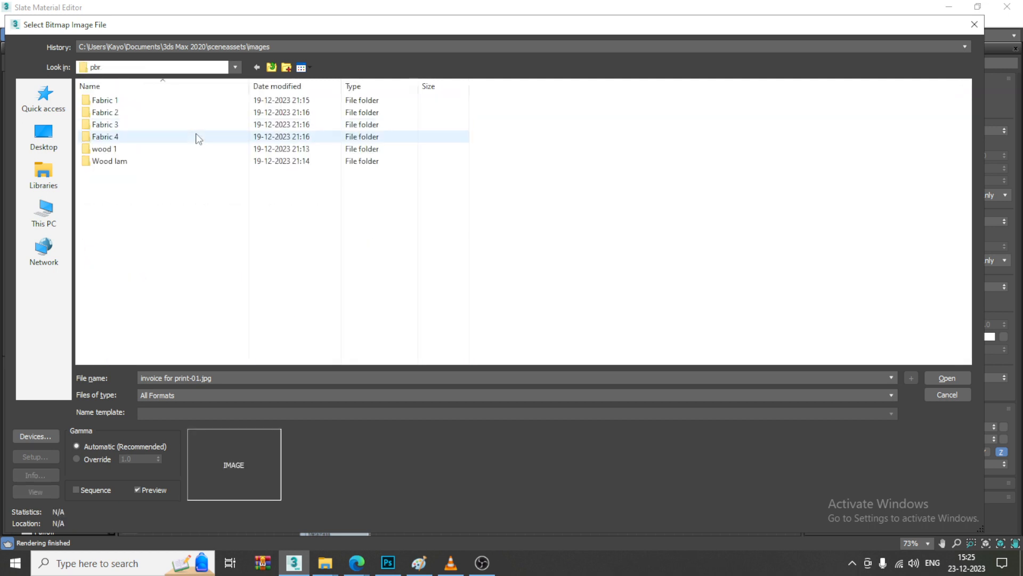
{"action": "double_click", "coordinate": [130, 126]}
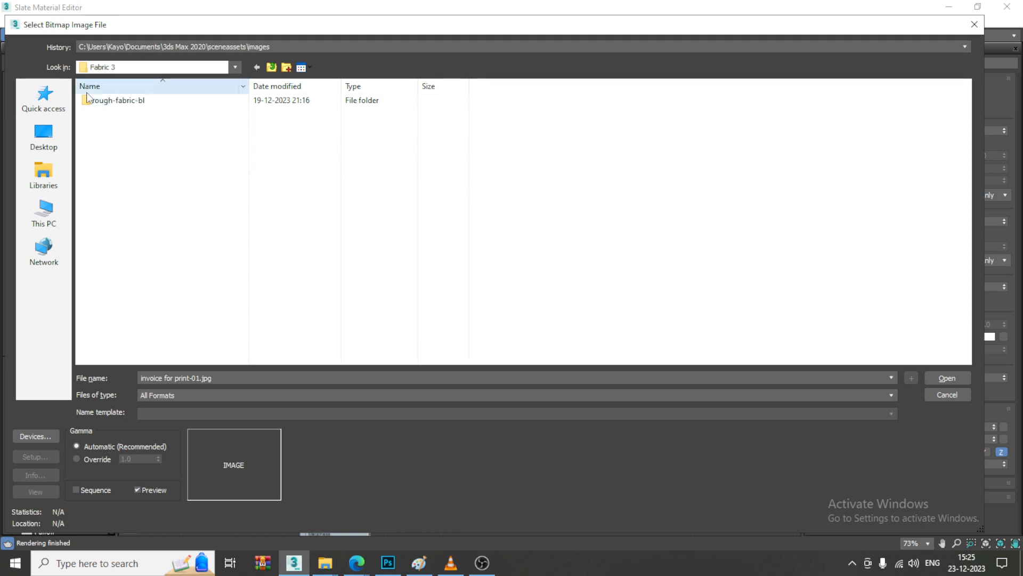
{"action": "double_click", "coordinate": [99, 101]}
{"action": "left_click", "coordinate": [196, 128]}
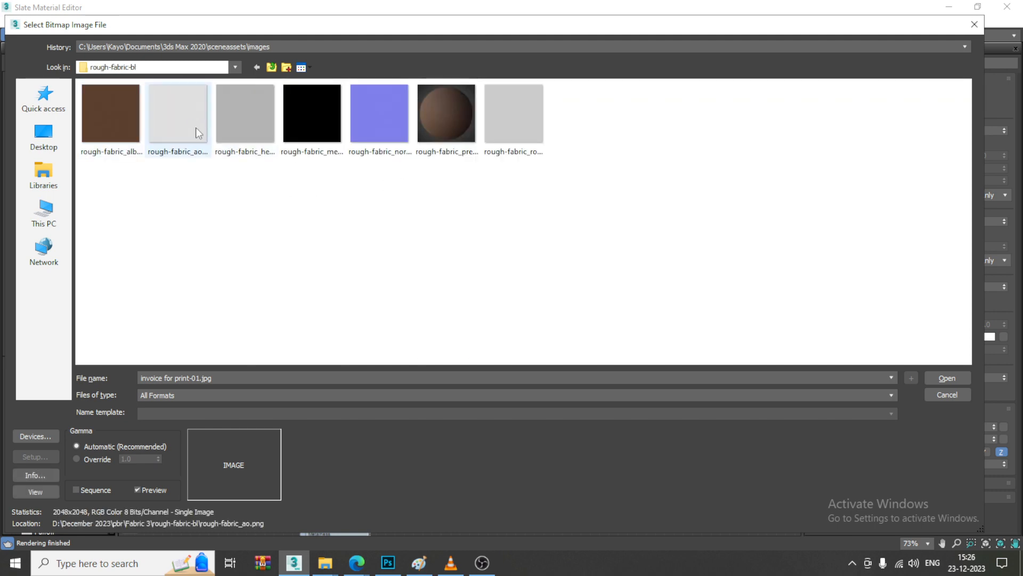
{"action": "double_click", "coordinate": [196, 127]}
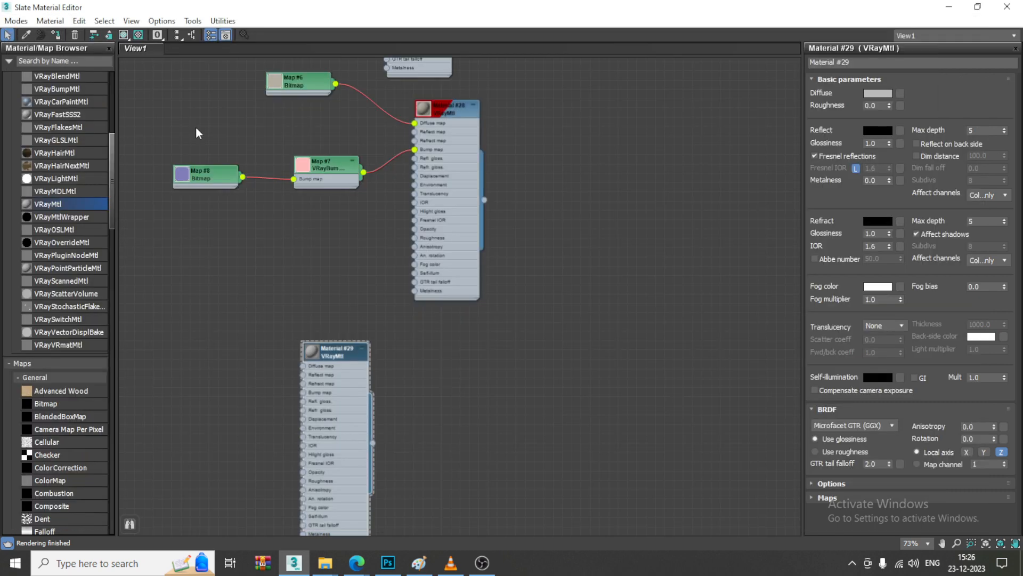
- Move the diffuse bitmap node farther from the material and connect a new VRayBump2Normal map to the material's bump input
{"action": "middle_click_drag", "start_coordinate": [543, 284], "coordinate": [643, 260]}
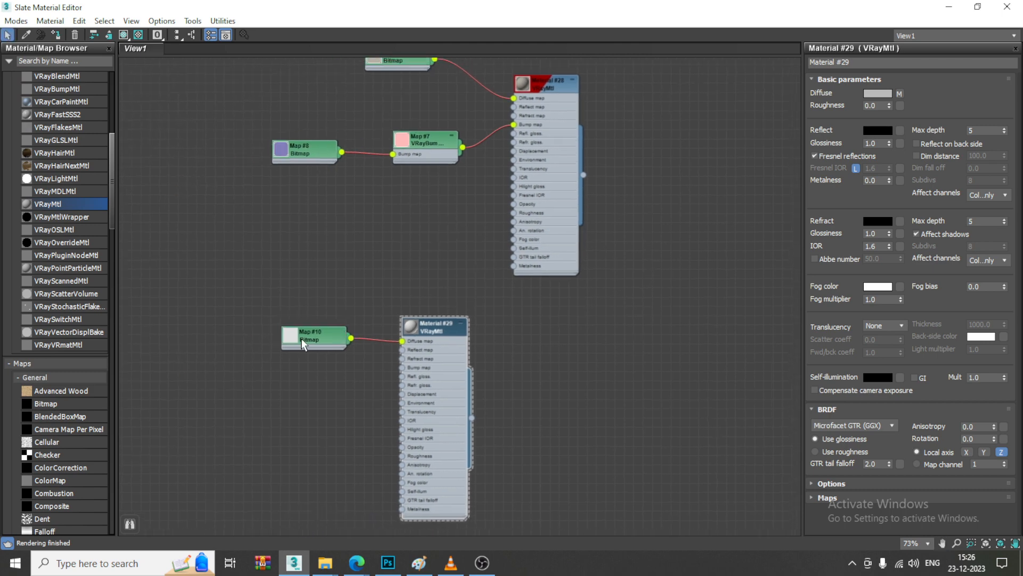
{"action": "left_click_drag", "start_coordinate": [301, 337], "coordinate": [241, 315]}
{"action": "left_click_drag", "start_coordinate": [110, 186], "coordinate": [113, 409]}
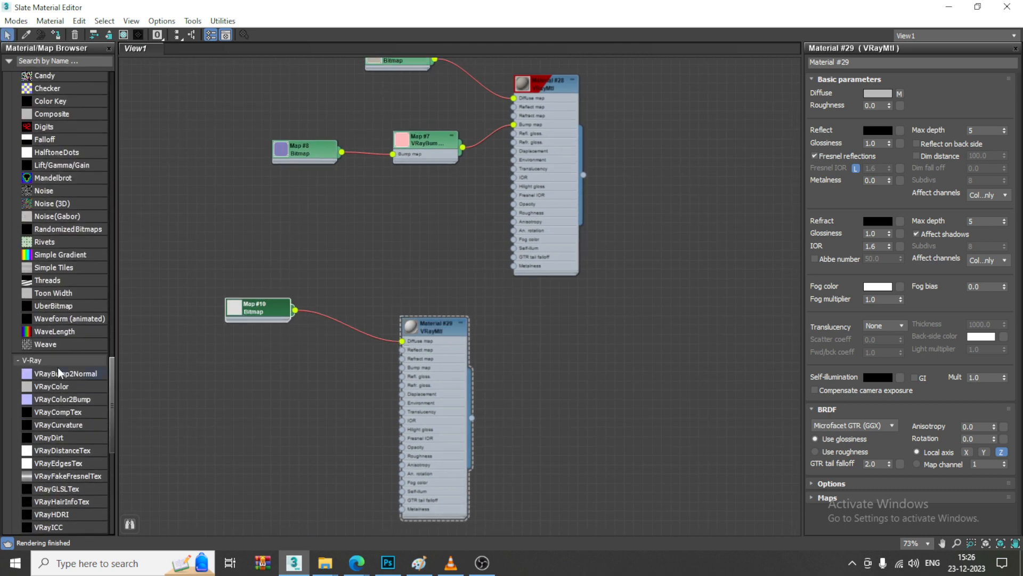
{"action": "left_click_drag", "start_coordinate": [361, 436], "coordinate": [362, 417]}
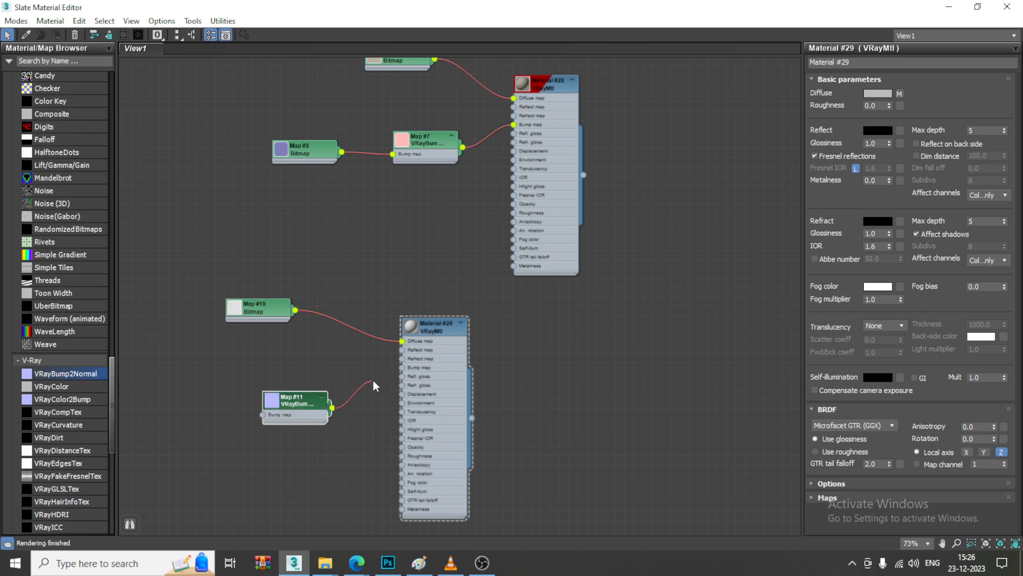
- Load rough-fabric_normal-ogl.png as a Bitmap in the VRayBump2Normal node's bump map slot
{"action": "double_click", "coordinate": [307, 404]}
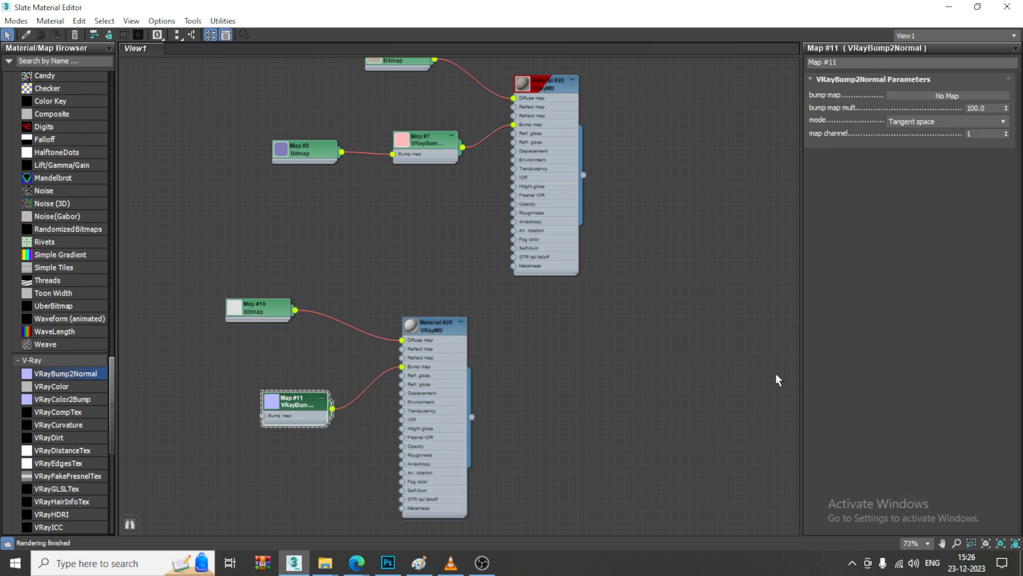
{"action": "left_click", "coordinate": [945, 93]}
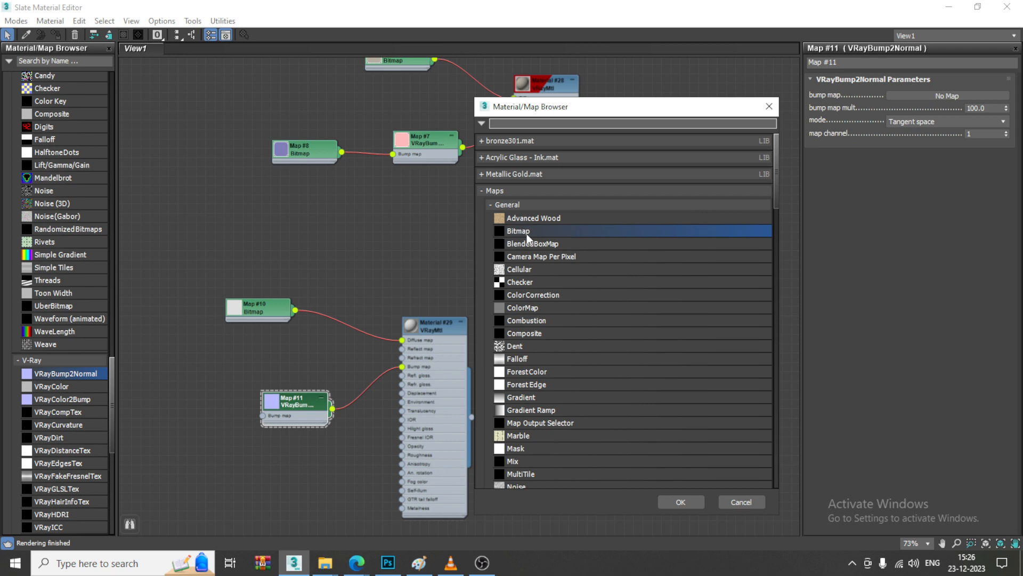
{"action": "double_click", "coordinate": [526, 233]}
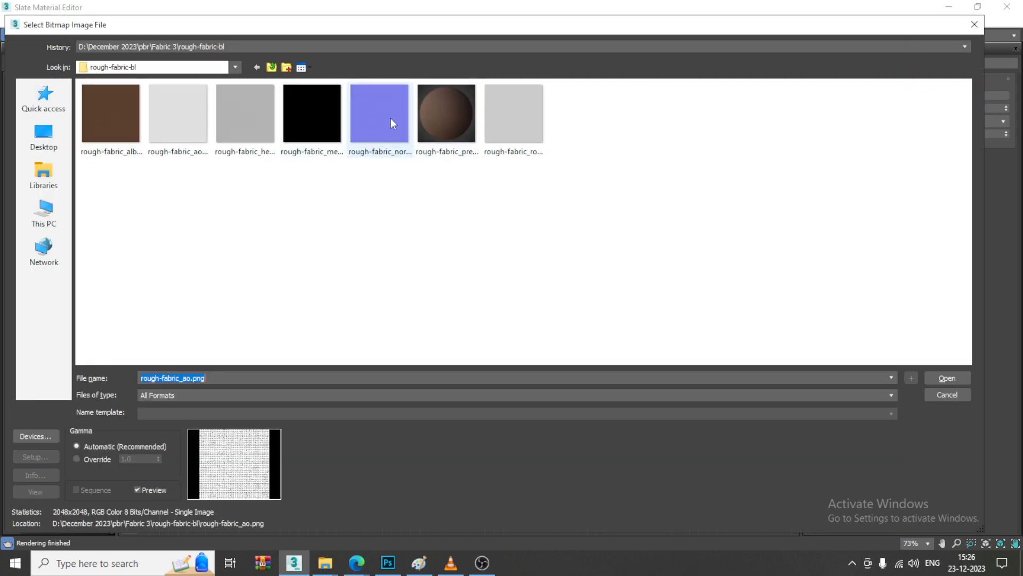
{"action": "left_click", "coordinate": [99, 127]}
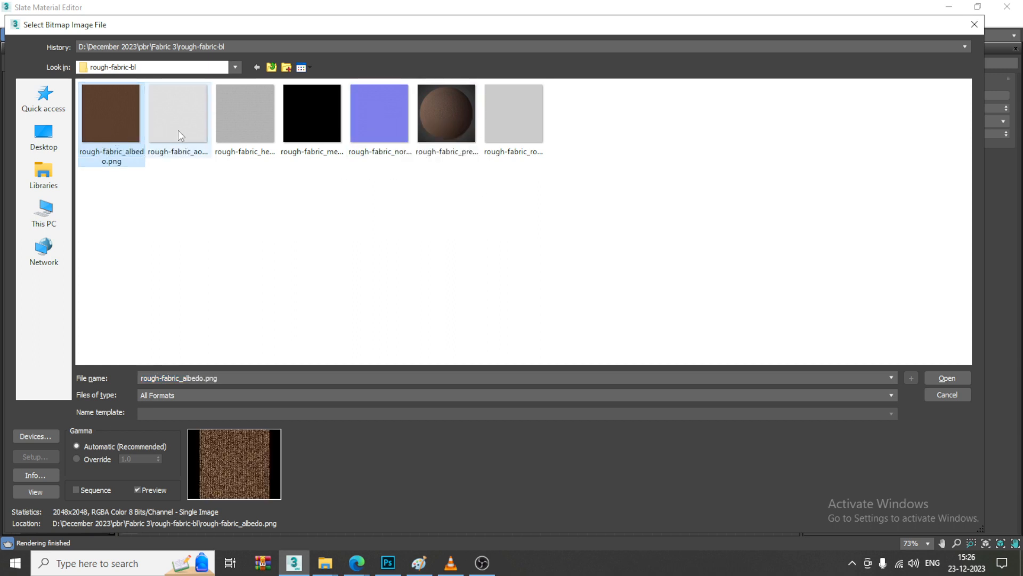
{"action": "double_click", "coordinate": [390, 124]}
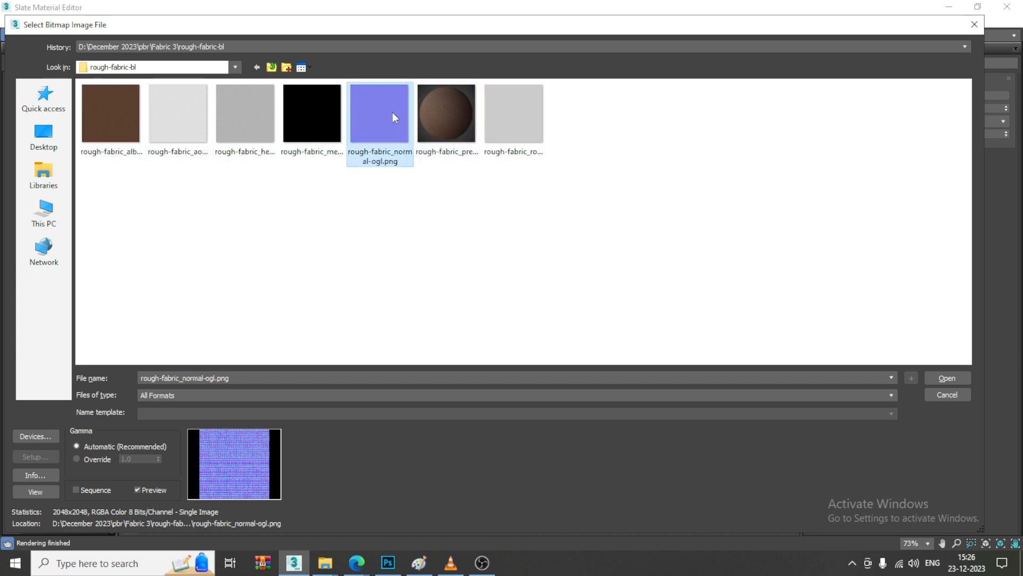
- Replace the image in the new material's diffuse bitmap with rough-fabric_albedo.png
{"action": "left_click", "coordinate": [462, 364]}
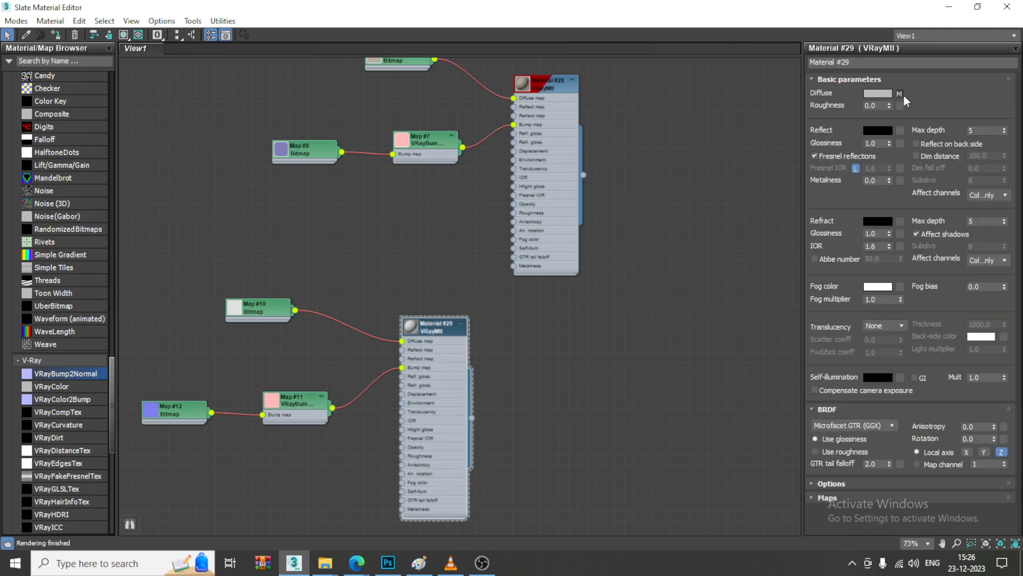
{"action": "left_click", "coordinate": [900, 94]}
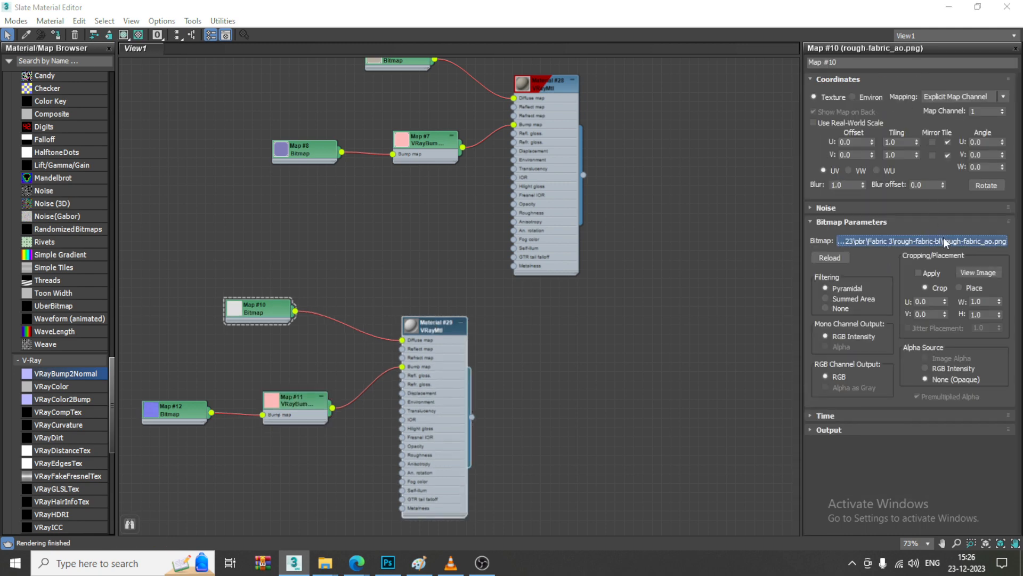
{"action": "left_click", "coordinate": [945, 242]}
{"action": "left_click", "coordinate": [130, 115]}
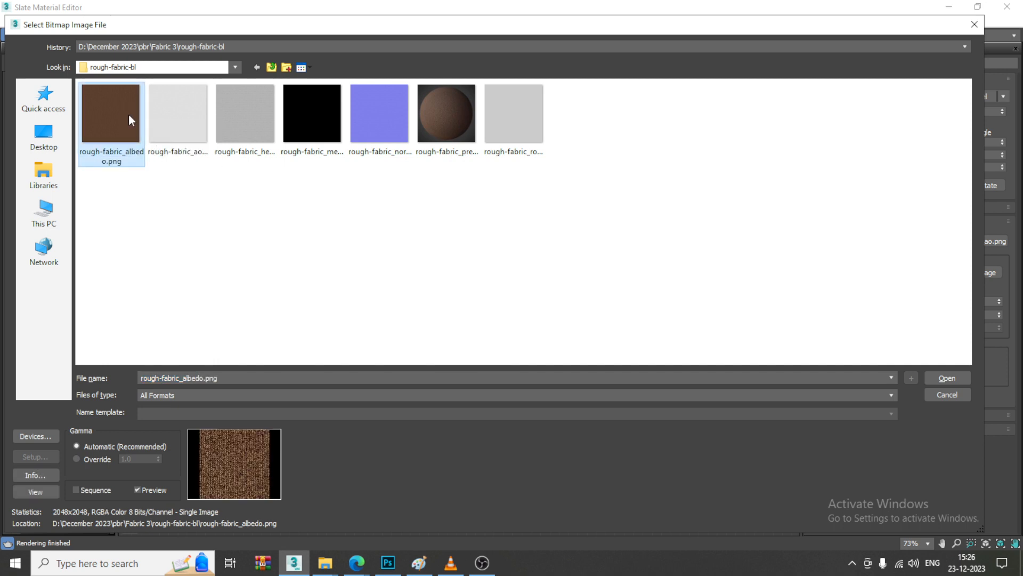
{"action": "double_click", "coordinate": [127, 120]}
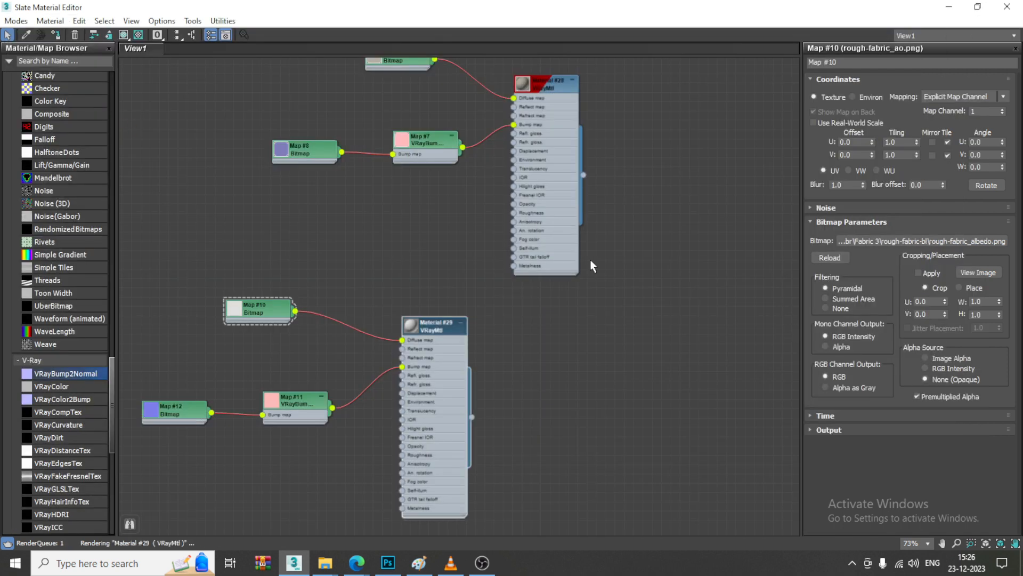
- Assign the rough-fabric material to the selected pillow, show its texture in the viewport and minimize the material editor
{"action": "left_click", "coordinate": [124, 34]}
{"action": "left_click", "coordinate": [949, 8]}
{"action": "scroll", "coordinate": [610, 284], "scroll_direction": "up", "scroll_amount": 5}
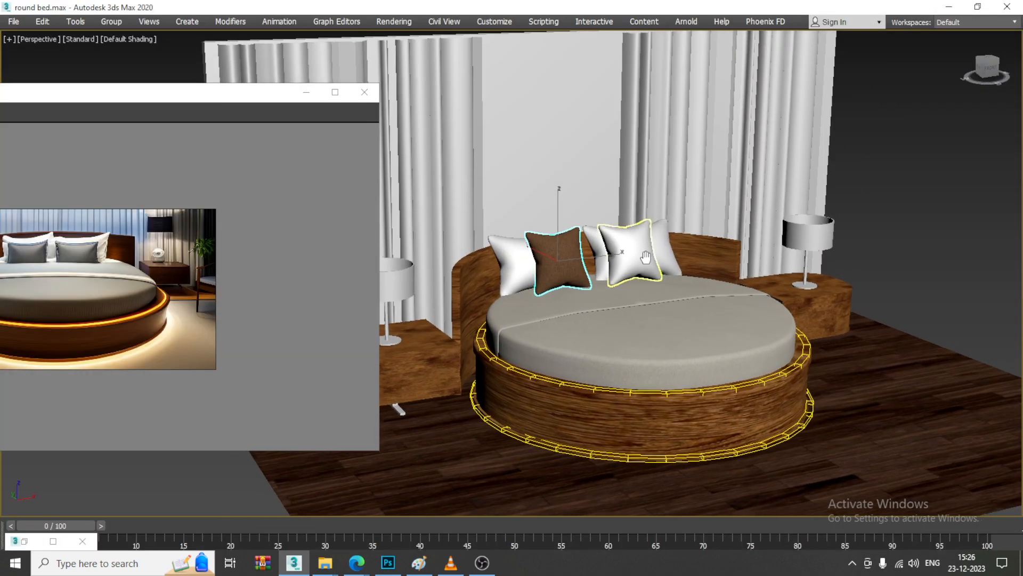
{"action": "scroll", "coordinate": [611, 284], "scroll_direction": "down", "scroll_amount": 5}
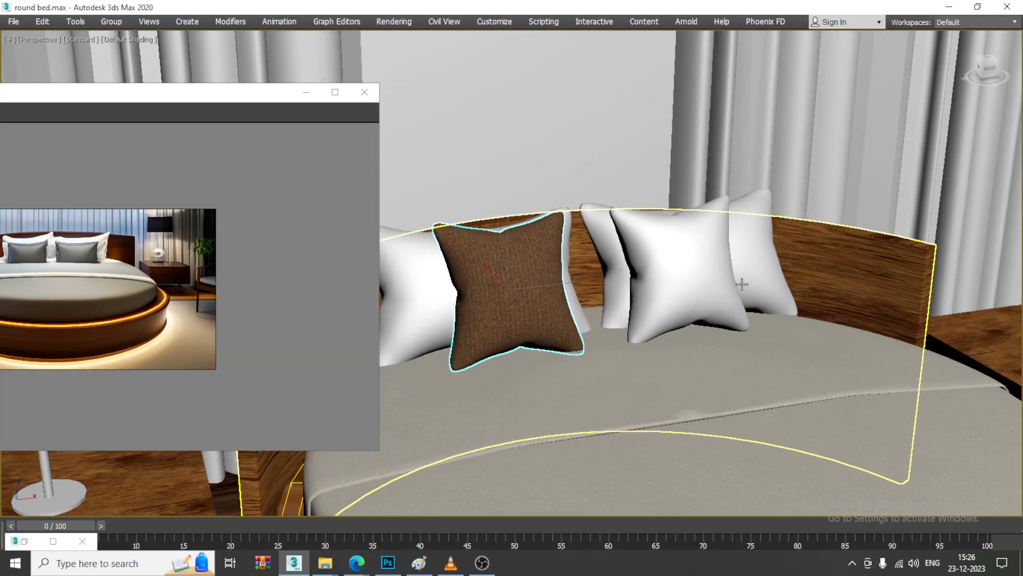
- Leave expert mode to restore the full interface and add a UVW Map modifier to the brown fabric pillow
{"action": "key", "text": "ctrl+x"}
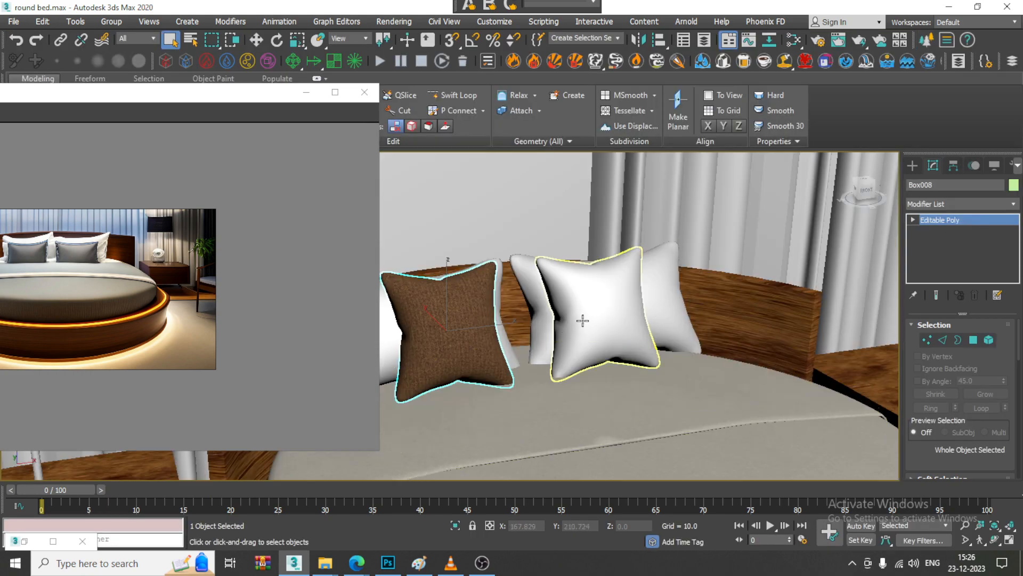
{"action": "scroll", "coordinate": [582, 320], "scroll_direction": "up", "scroll_amount": 4}
{"action": "middle_click_drag", "start_coordinate": [640, 319], "coordinate": [606, 299]}
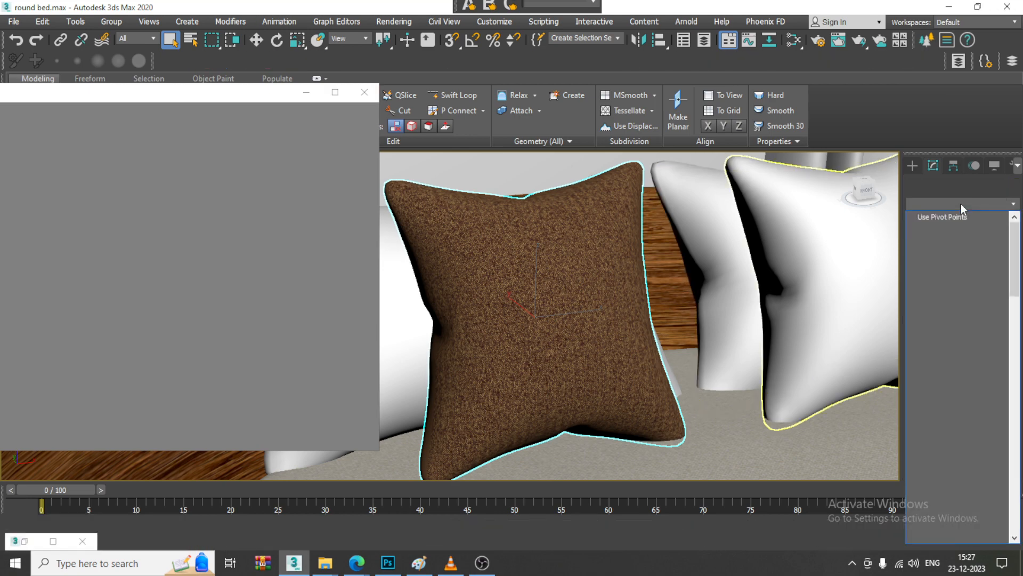
{"action": "left_click", "coordinate": [960, 204]}
{"action": "key", "text": "u"}
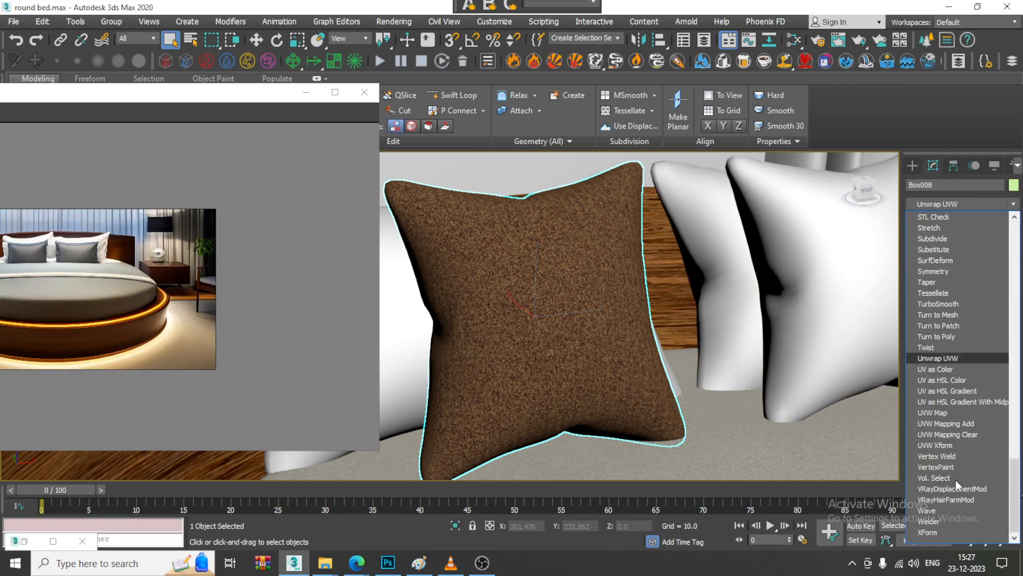
{"action": "left_click", "coordinate": [952, 413]}
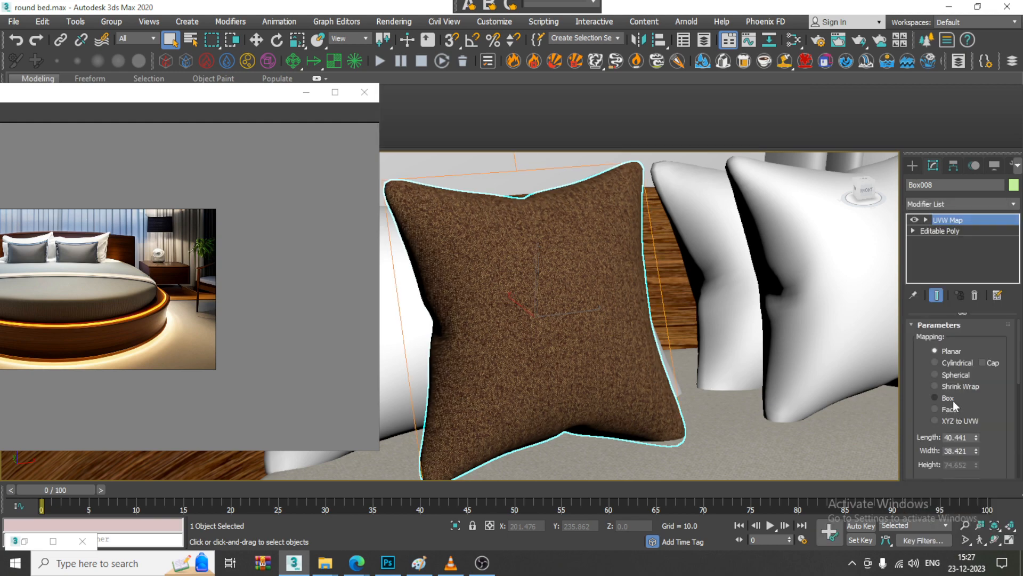
- Set the first brown pillow's UVW Map to Box mapping and assign the rough-fabric material to the other small front pillow
{"action": "scroll", "coordinate": [598, 322], "scroll_direction": "down", "scroll_amount": 5}
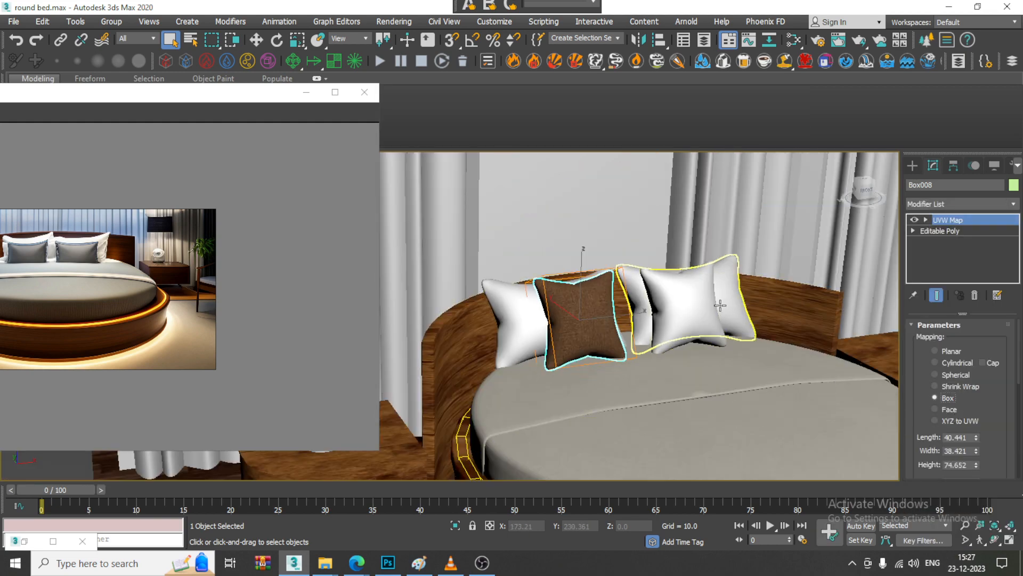
{"action": "left_click", "coordinate": [691, 312]}
{"action": "key", "text": "m"}
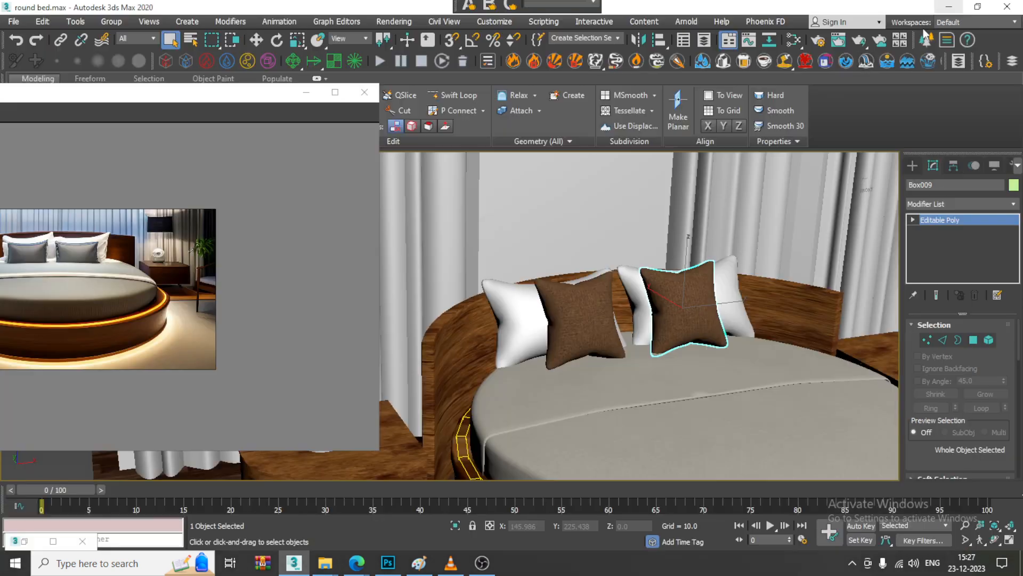
{"action": "left_click", "coordinate": [948, 7]}
{"action": "middle_click_drag", "start_coordinate": [541, 285], "coordinate": [496, 293], "text": "alt"}
{"action": "scroll", "coordinate": [496, 294], "scroll_direction": "up", "scroll_amount": 3}
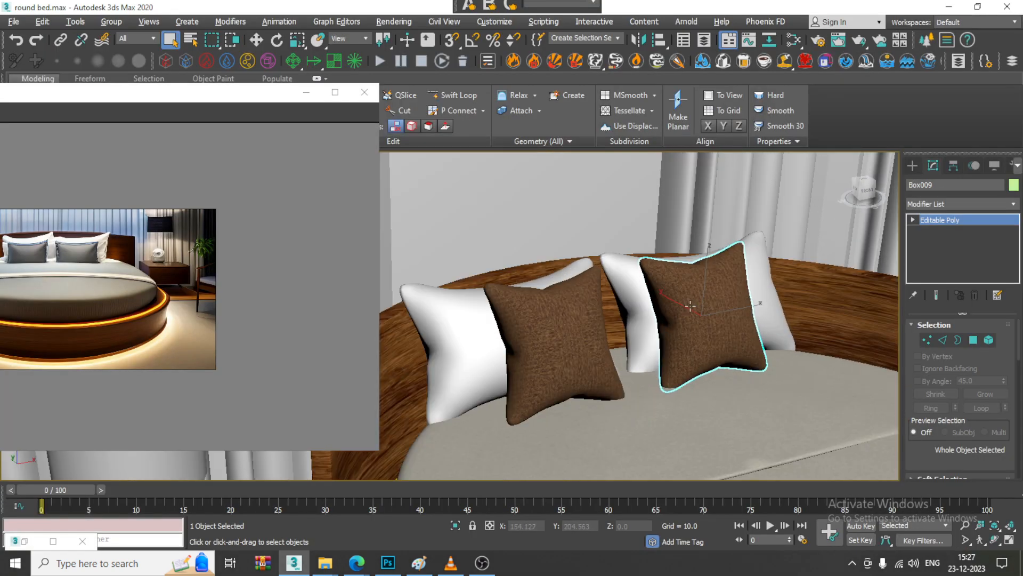
- Show edged faces, disable the first brown pillow's UVW Map modifier and go to the Edge level of its Editable Poly
{"action": "scroll", "coordinate": [62, 245], "scroll_direction": "up", "scroll_amount": 3}
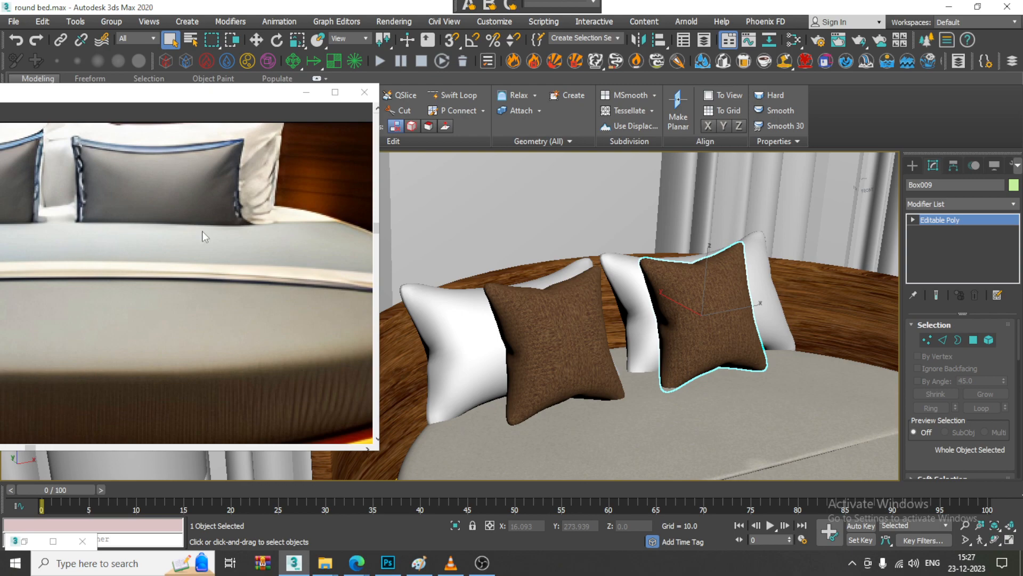
{"action": "scroll", "coordinate": [592, 303], "scroll_direction": "down", "scroll_amount": 4}
{"action": "left_click", "coordinate": [591, 304]}
{"action": "scroll", "coordinate": [587, 304], "scroll_direction": "up", "scroll_amount": 6}
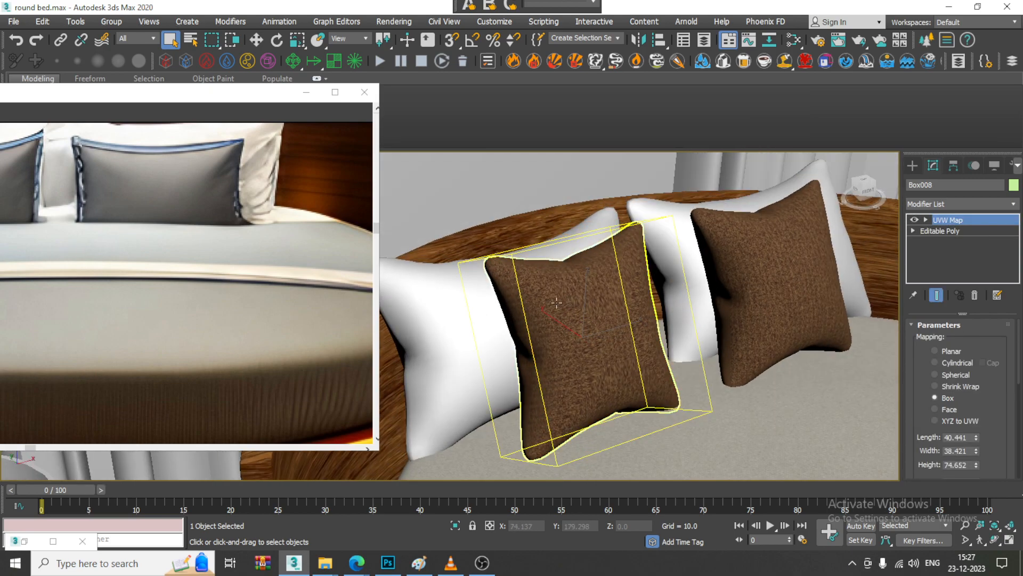
{"action": "key", "text": "F4"}
{"action": "scroll", "coordinate": [556, 302], "scroll_direction": "up", "scroll_amount": 5}
{"action": "middle_click_drag", "start_coordinate": [557, 303], "coordinate": [685, 261], "text": "alt"}
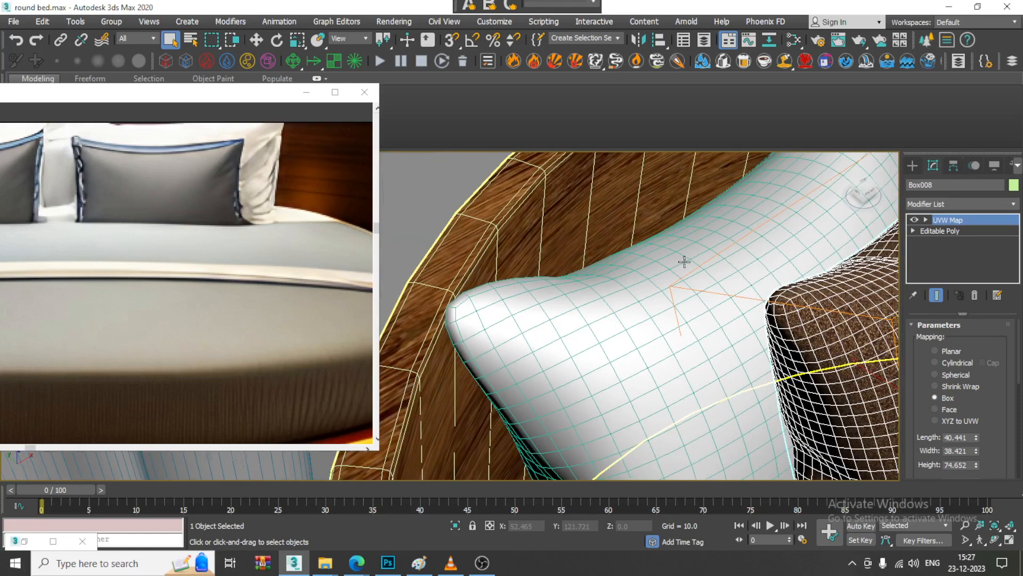
{"action": "scroll", "coordinate": [685, 261], "scroll_direction": "down", "scroll_amount": 4}
{"action": "left_click", "coordinate": [914, 220]}
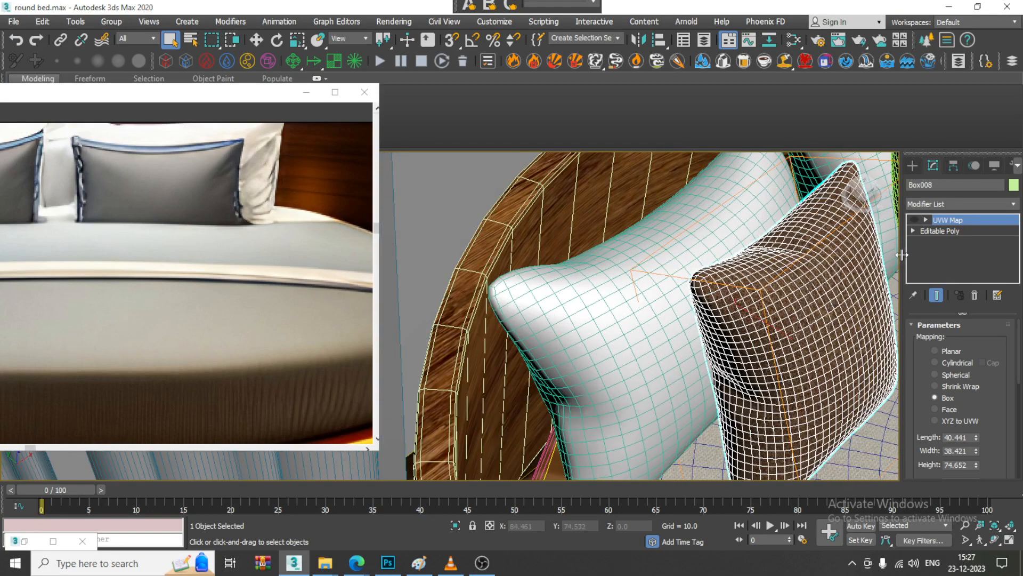
{"action": "left_click", "coordinate": [913, 230]}
{"action": "left_click", "coordinate": [935, 253]}
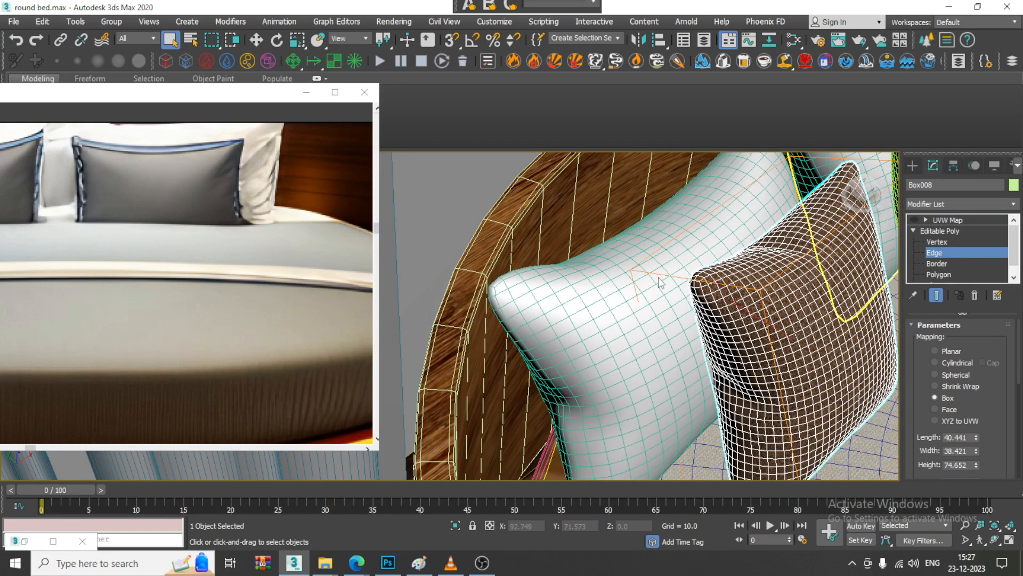
- Select four neighbouring edges across the pillow's side seam, extend them to loops and convert the selection to polygons
{"action": "scroll", "coordinate": [781, 259], "scroll_direction": "up", "scroll_amount": 5}
{"action": "scroll", "coordinate": [781, 260], "scroll_direction": "up", "scroll_amount": 2}
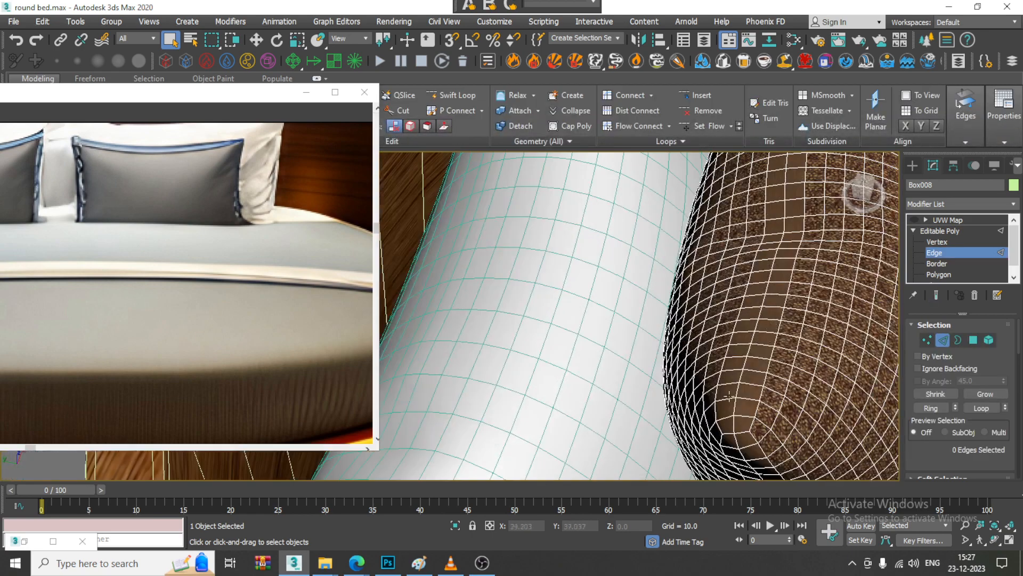
{"action": "left_click", "coordinate": [728, 399]}
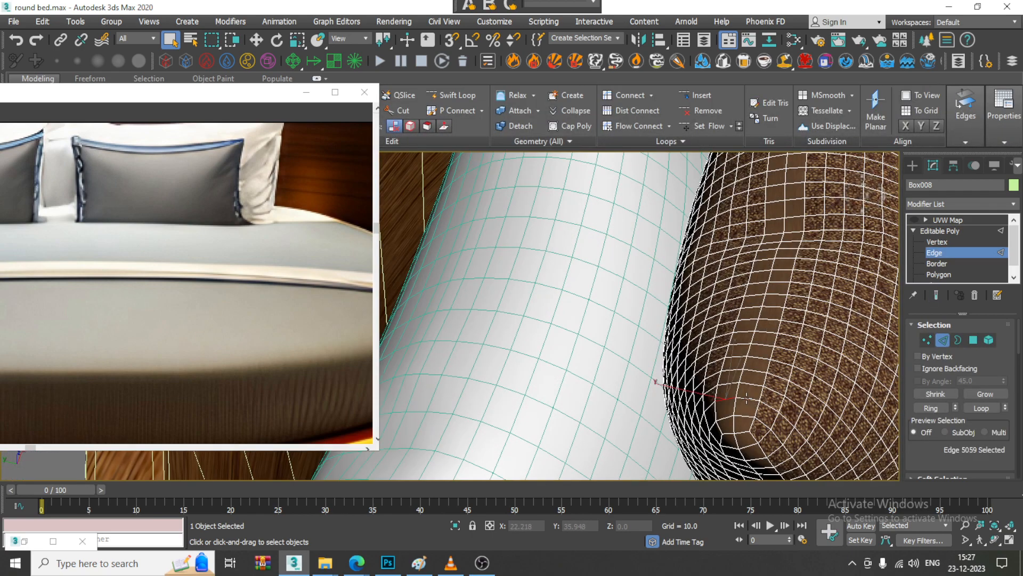
{"action": "left_click", "coordinate": [732, 401], "text": "ctrl"}
{"action": "left_click", "coordinate": [711, 404], "text": "ctrl"}
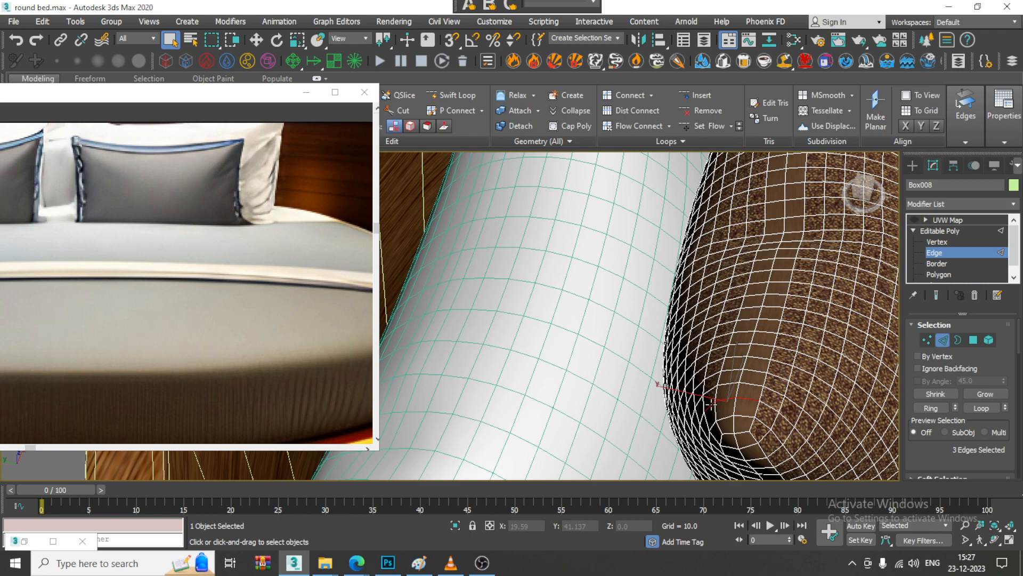
{"action": "left_click", "coordinate": [769, 404], "text": "ctrl"}
{"action": "key", "text": "alt+l"}
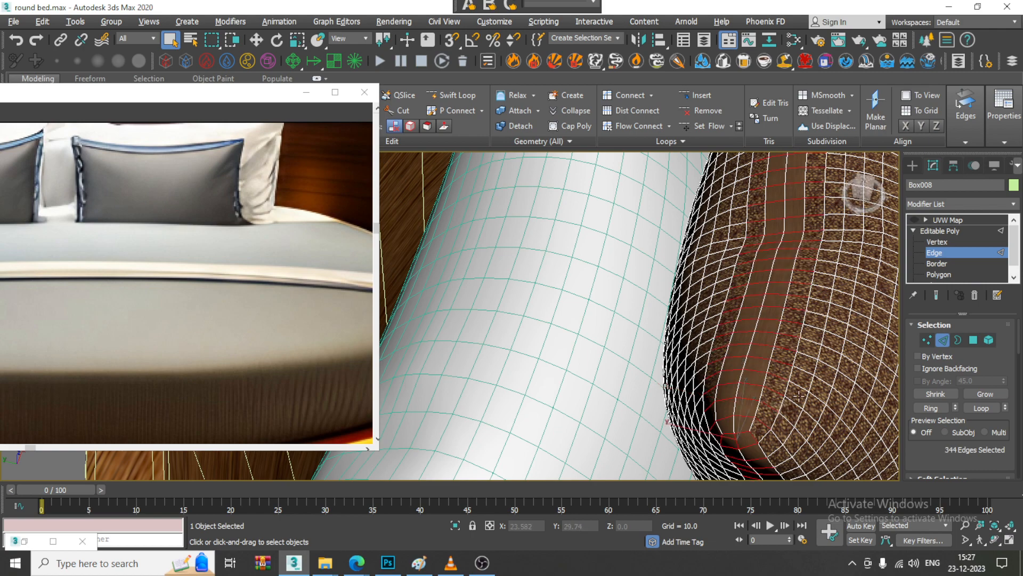
{"action": "left_click", "coordinate": [975, 342], "text": "ctrl"}
{"action": "scroll", "coordinate": [757, 325], "scroll_direction": "down", "scroll_amount": 5}
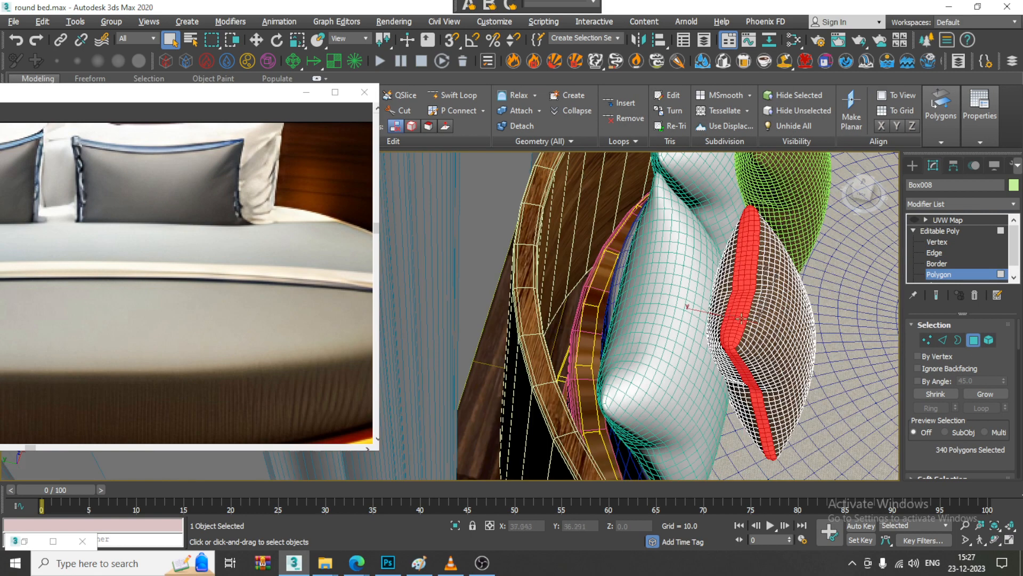
- Create a new VRayMtl material beside the rough-fabric material in the Slate Material Editor
{"action": "middle_click_drag", "start_coordinate": [757, 325], "coordinate": [663, 295], "text": "alt"}
{"action": "key", "text": "m"}
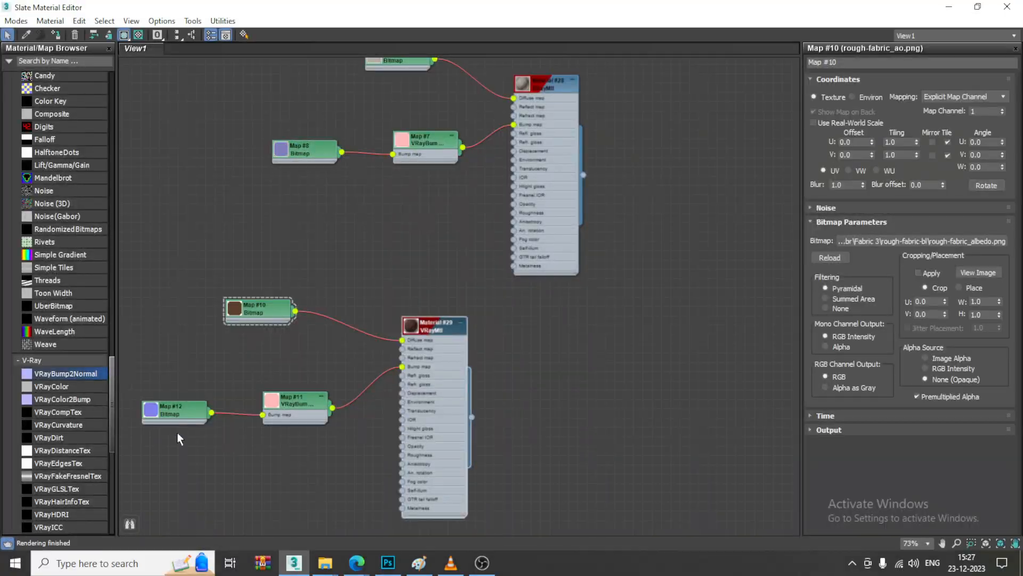
{"action": "left_click_drag", "start_coordinate": [112, 371], "coordinate": [104, 64]}
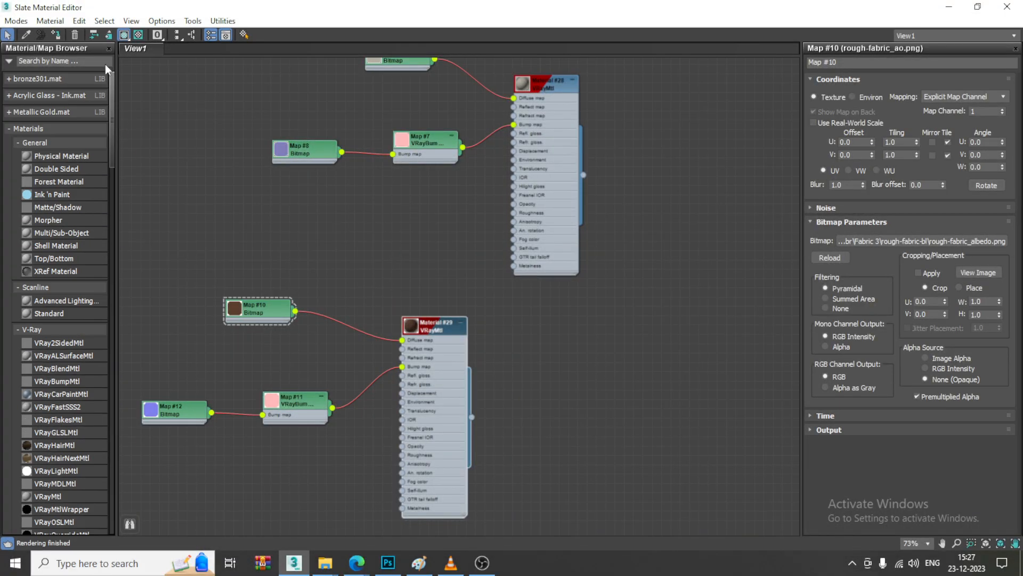
{"action": "left_click", "coordinate": [55, 495]}
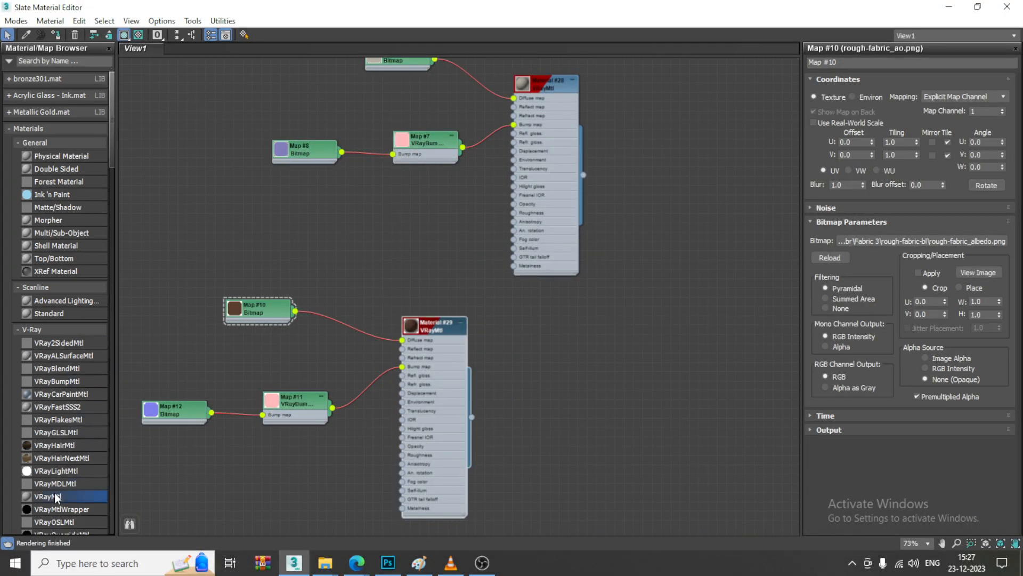
{"action": "left_click_drag", "start_coordinate": [595, 332], "coordinate": [595, 333]}
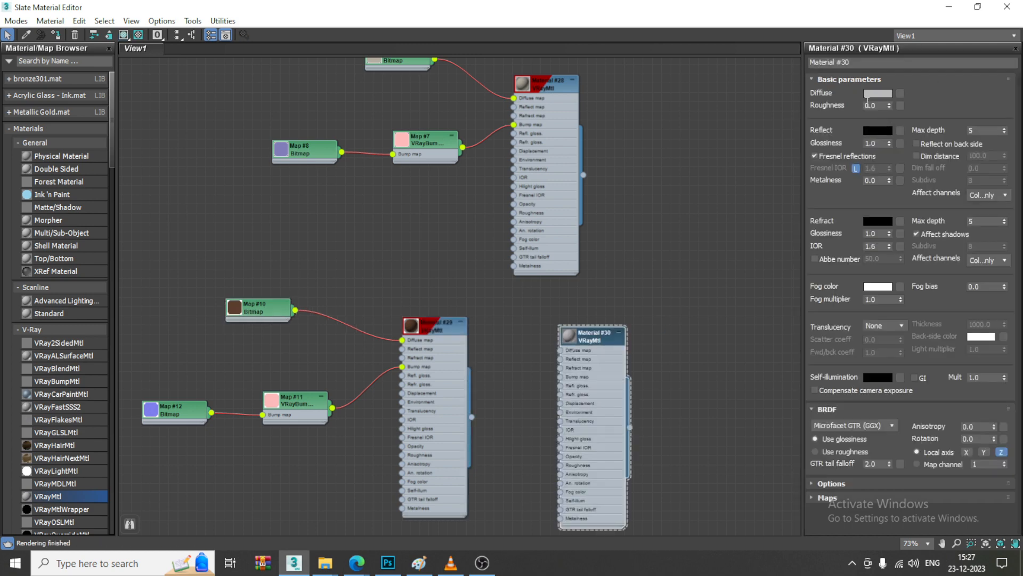
{"action": "left_click", "coordinate": [874, 93]}
{"action": "left_click_drag", "start_coordinate": [318, 129], "coordinate": [367, 99]}
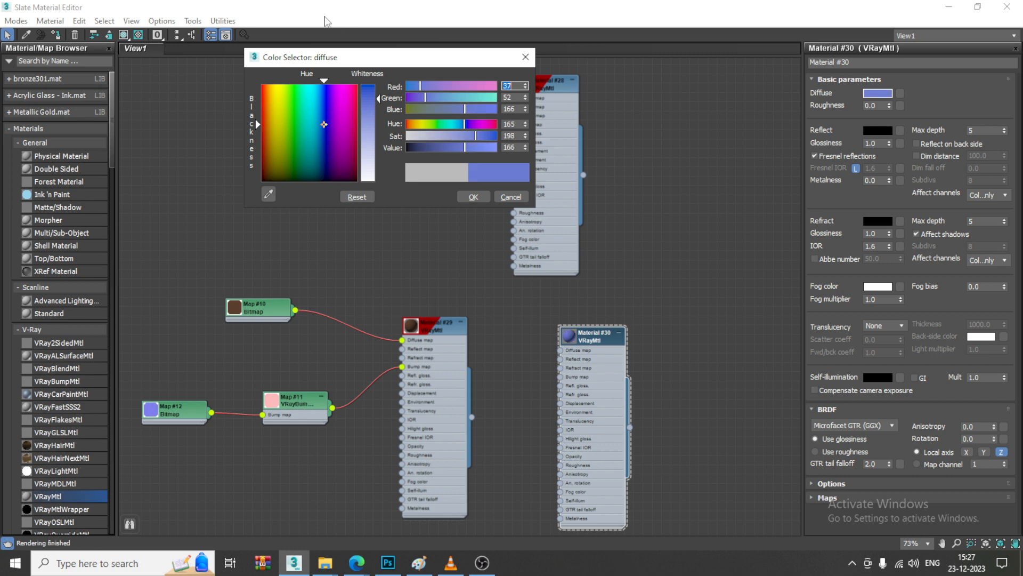
{"action": "left_click_drag", "start_coordinate": [315, 60], "coordinate": [377, 75]}
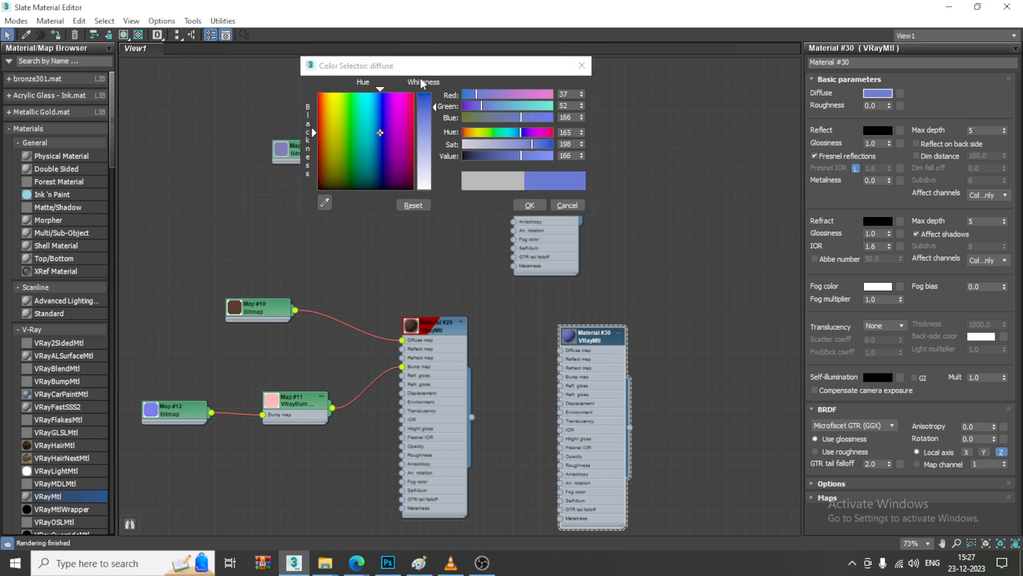
{"action": "left_click", "coordinate": [582, 65]}
- Set the new material's diffuse to the light blue sampled from the pillow piping in the reference image
{"action": "left_click_drag", "start_coordinate": [864, 13], "coordinate": [816, 319]}
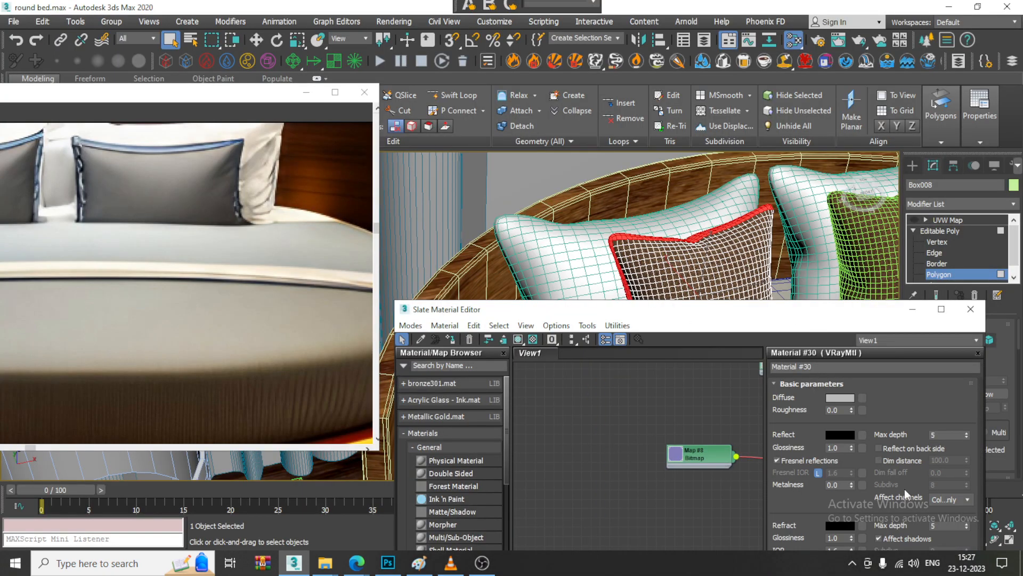
{"action": "left_click", "coordinate": [841, 397]}
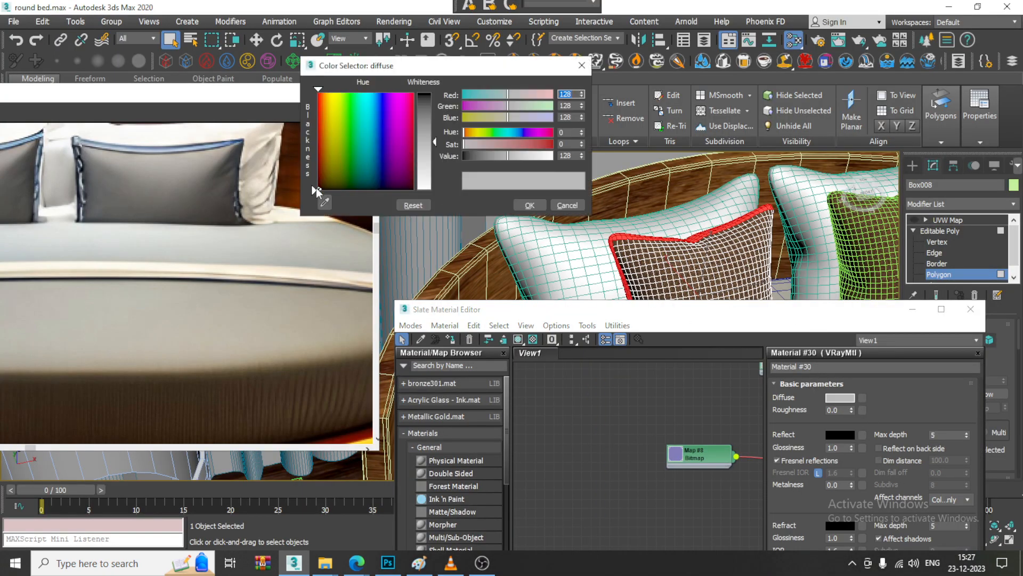
{"action": "left_click", "coordinate": [324, 202]}
{"action": "left_click", "coordinate": [193, 143]}
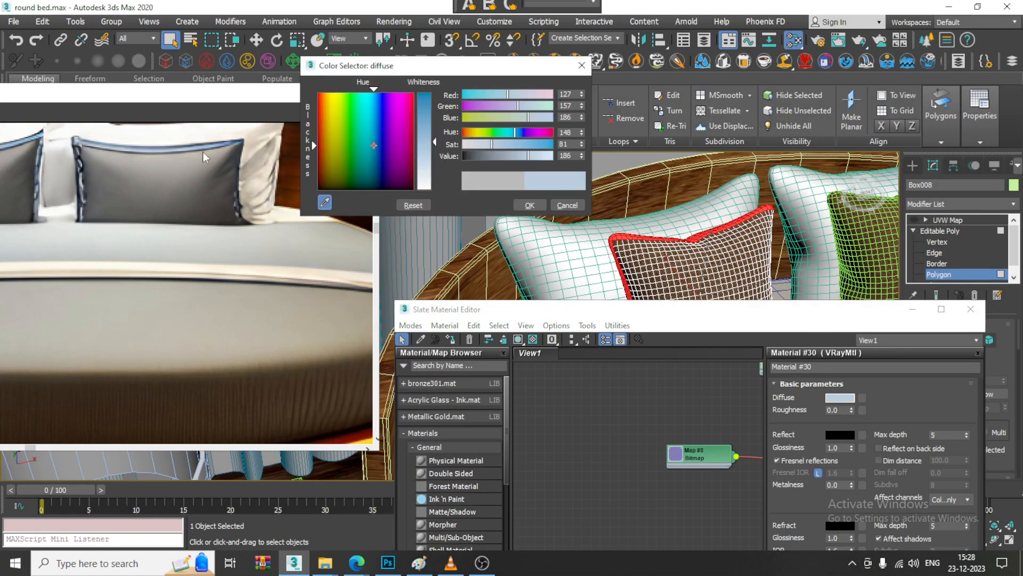
{"action": "left_click", "coordinate": [529, 206]}
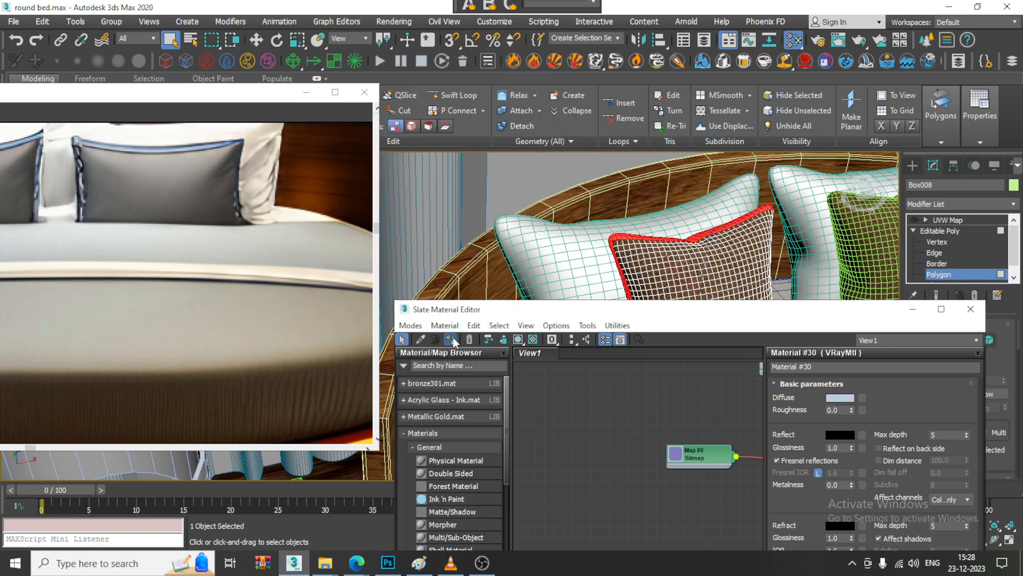
- Assign the light-blue material to the selected seam polygons, minimize the material editor and leave Polygon level
{"action": "left_click", "coordinate": [913, 309]}
{"action": "middle_click_drag", "start_coordinate": [705, 275], "coordinate": [713, 275], "text": "alt"}
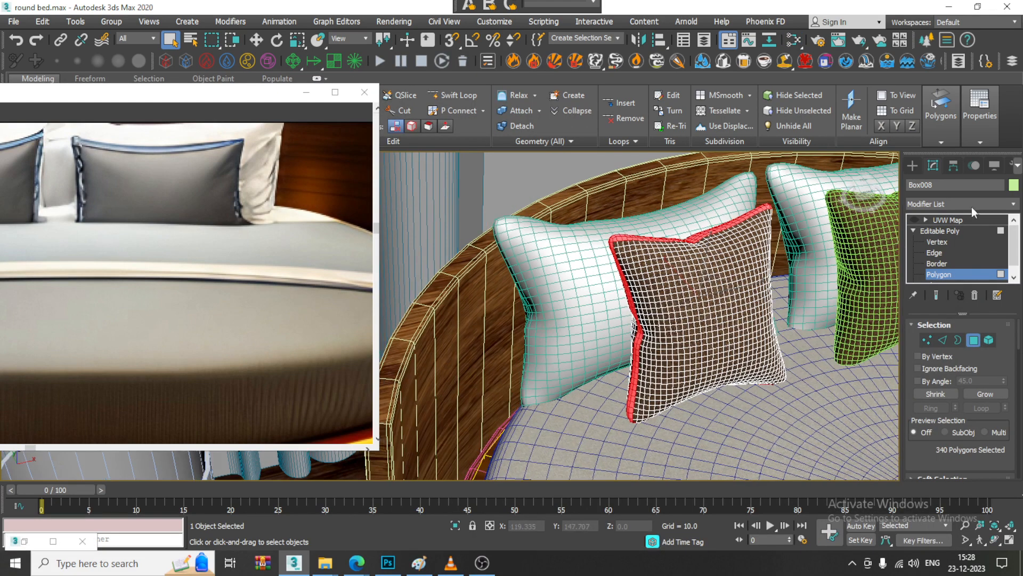
{"action": "left_click", "coordinate": [940, 230]}
{"action": "middle_click_drag", "start_coordinate": [693, 240], "coordinate": [760, 274], "text": "alt"}
{"action": "scroll", "coordinate": [703, 254], "scroll_direction": "down", "scroll_amount": 2}
{"action": "middle_click_drag", "start_coordinate": [760, 274], "coordinate": [699, 278]}
- Delete the second brown pillow and replace it with one independent copy of the piped pillow in front of the other white pillow
{"action": "left_click", "coordinate": [696, 297]}
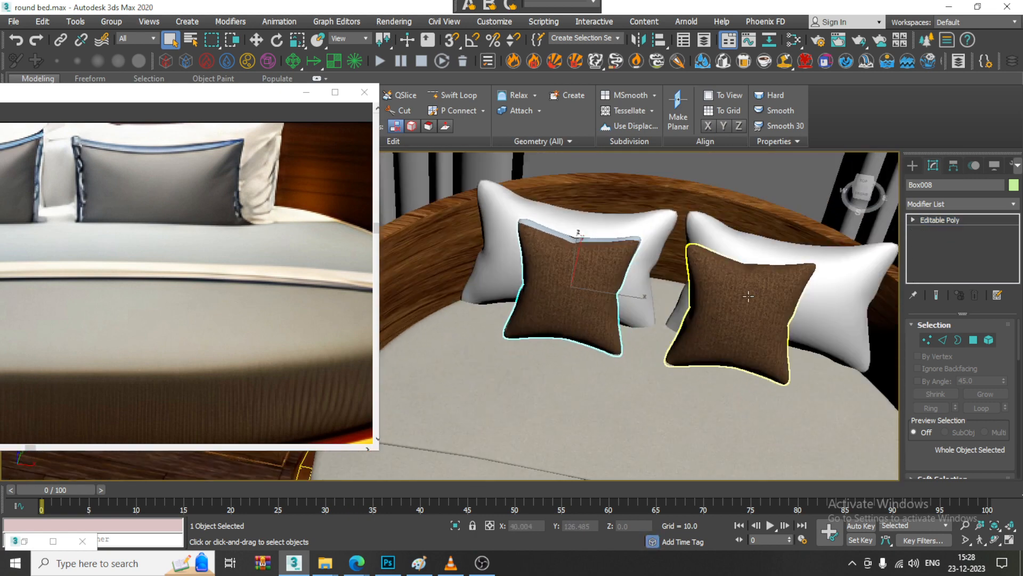
{"action": "key", "text": "Delete"}
{"action": "left_click", "coordinate": [594, 286]}
{"action": "scroll", "coordinate": [630, 288], "scroll_direction": "down", "scroll_amount": 3}
{"action": "key", "text": "w"}
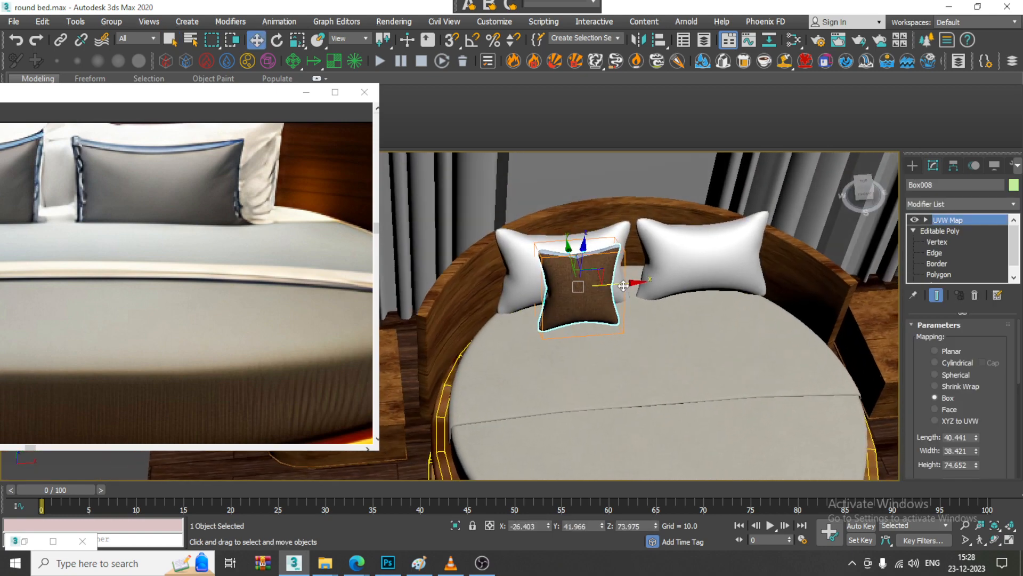
{"action": "left_click_drag", "start_coordinate": [624, 285], "coordinate": [755, 278], "text": "shift"}
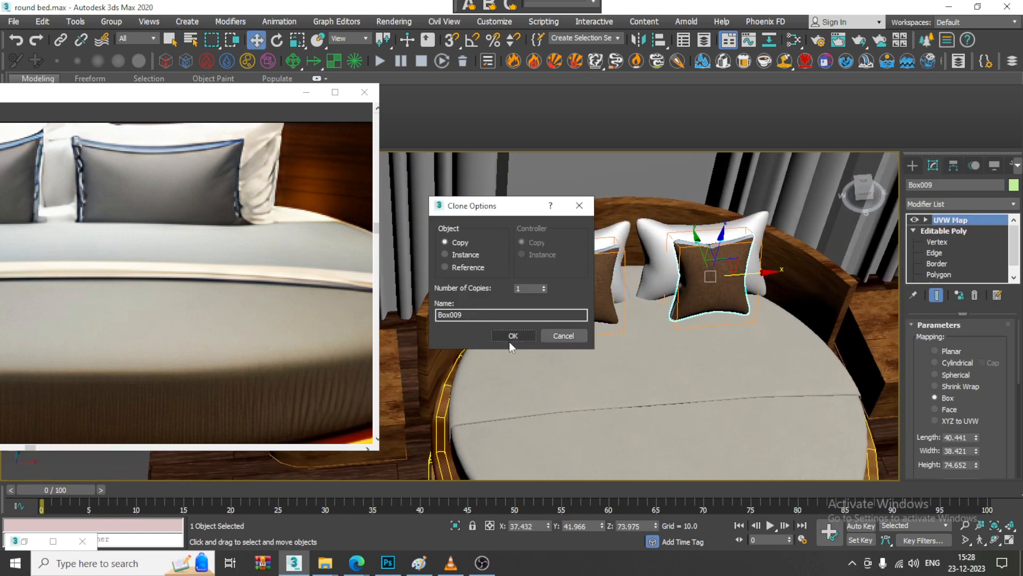
{"action": "left_click", "coordinate": [516, 336]}
- Select the white pillow behind the original brown pillow and create another VRayMtl in an empty area of the material graph
{"action": "left_click", "coordinate": [547, 252]}
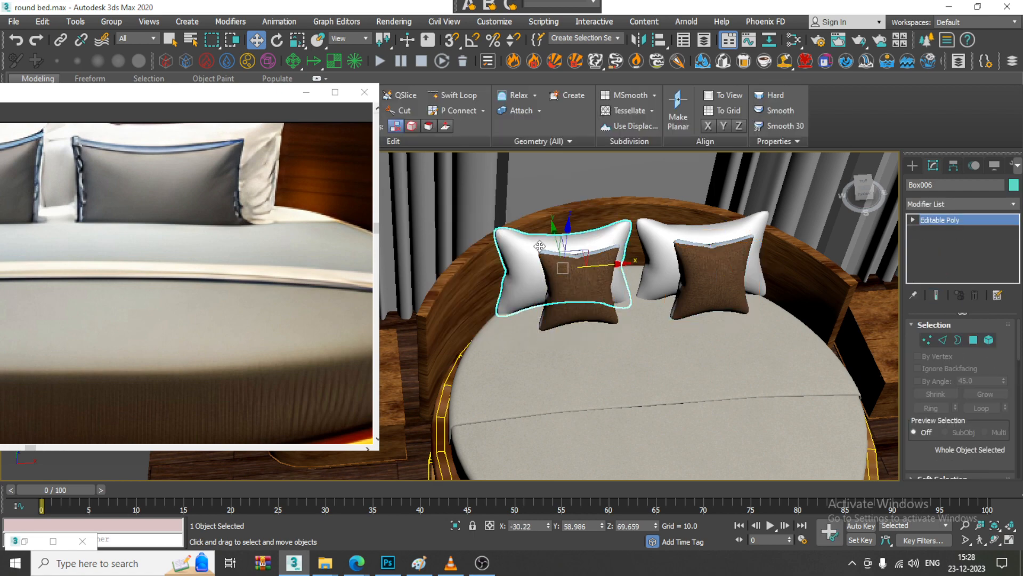
{"action": "key", "text": "m"}
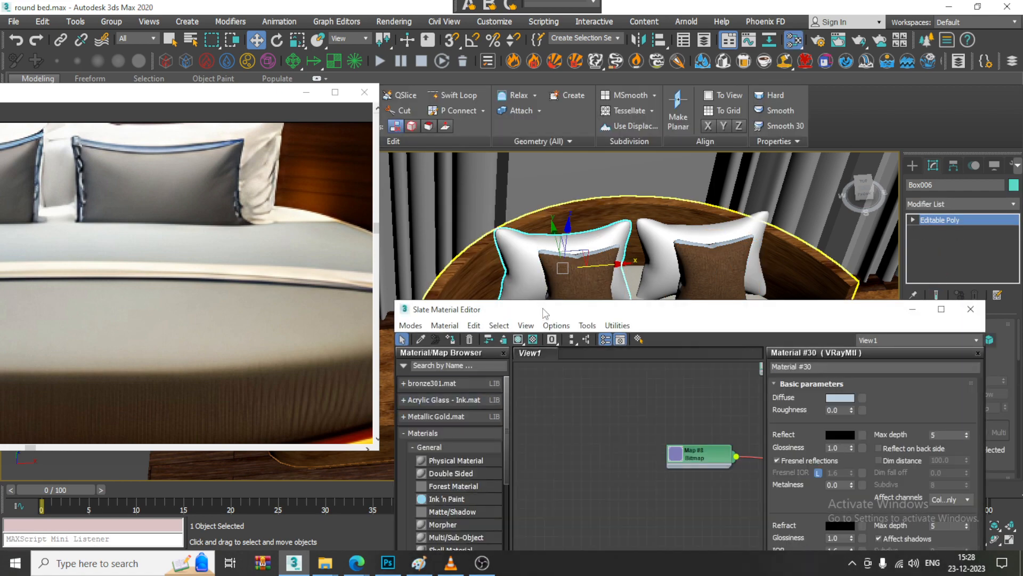
{"action": "left_click_drag", "start_coordinate": [544, 313], "coordinate": [386, 41]}
{"action": "middle_click_drag", "start_coordinate": [555, 499], "coordinate": [457, 206]}
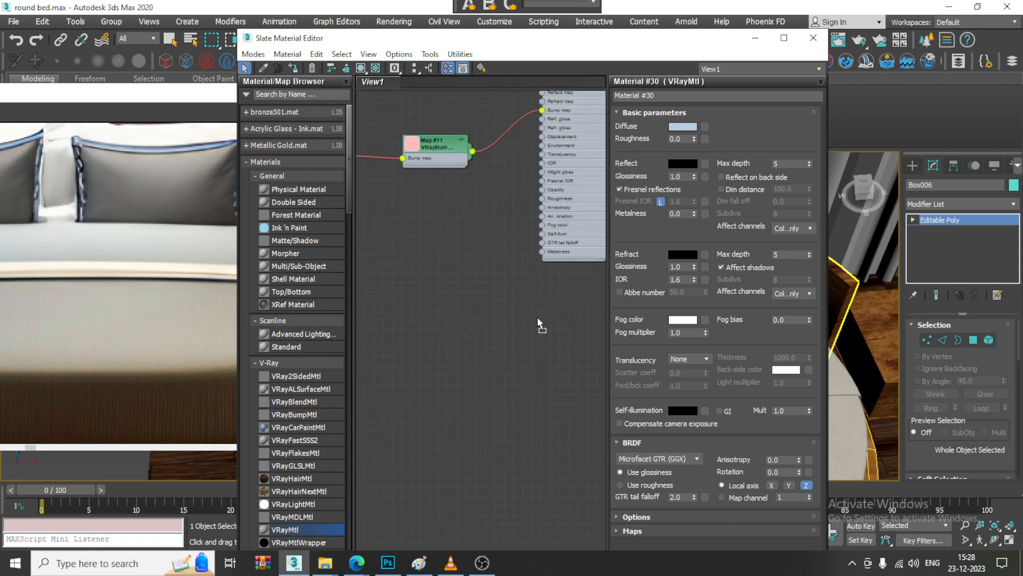
{"action": "left_click_drag", "start_coordinate": [537, 317], "coordinate": [537, 318]}
- Load twill-fabric_albedo.png from the Fabric 4 folder as the new material's diffuse map and show the material in the viewport
{"action": "left_click", "coordinate": [704, 127]}
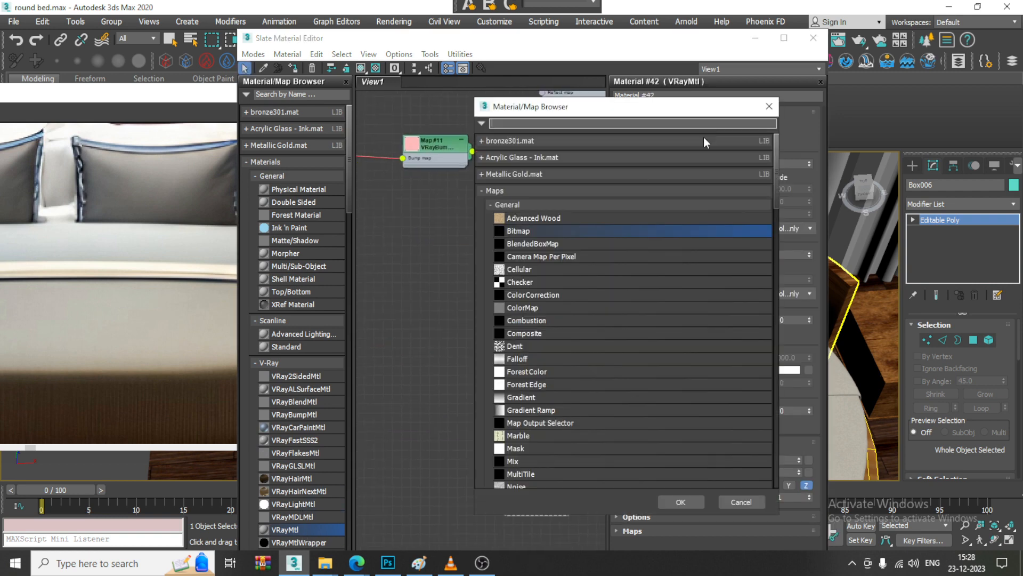
{"action": "double_click", "coordinate": [517, 230]}
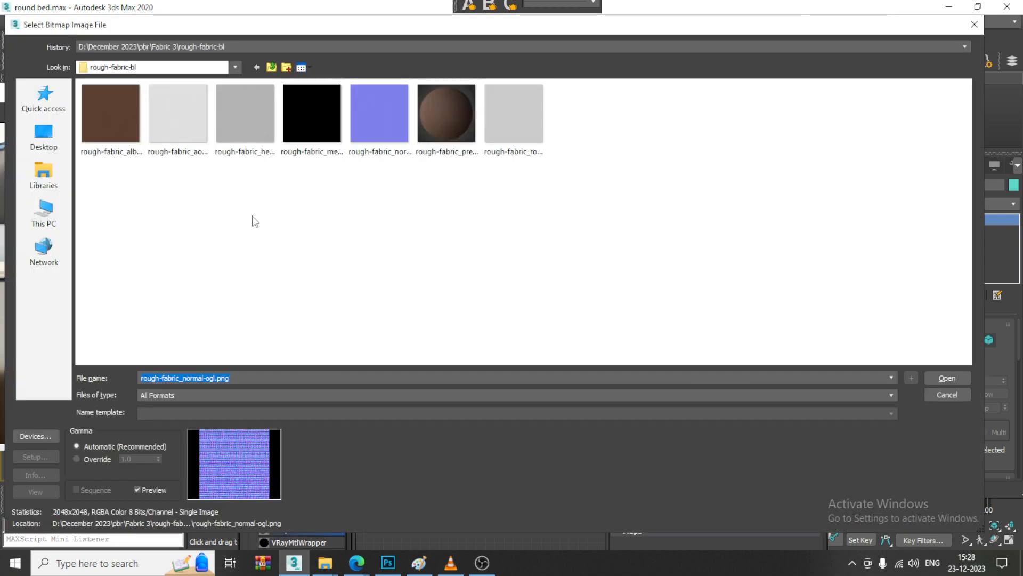
{"action": "left_click", "coordinate": [271, 68]}
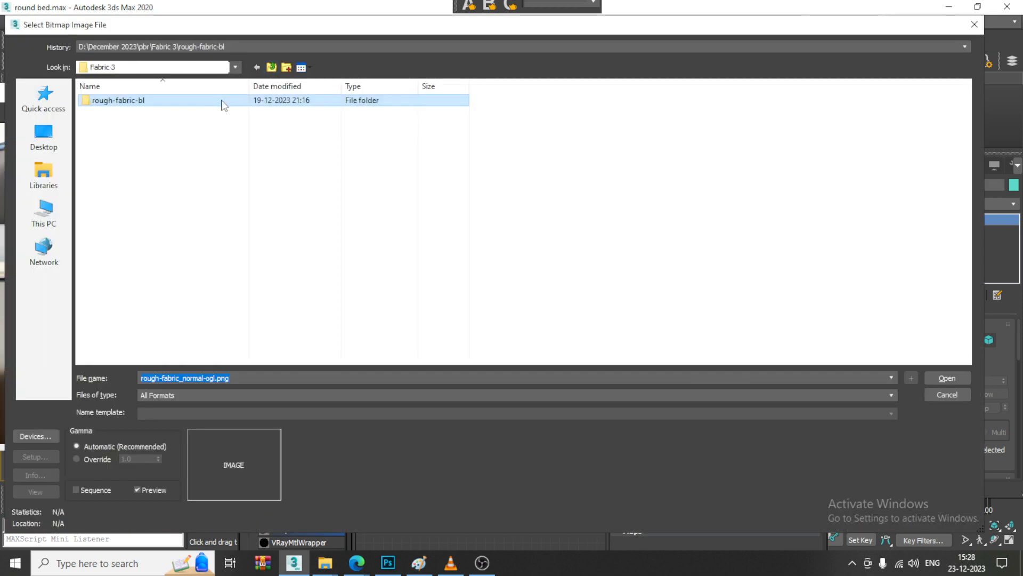
{"action": "left_click", "coordinate": [270, 67]}
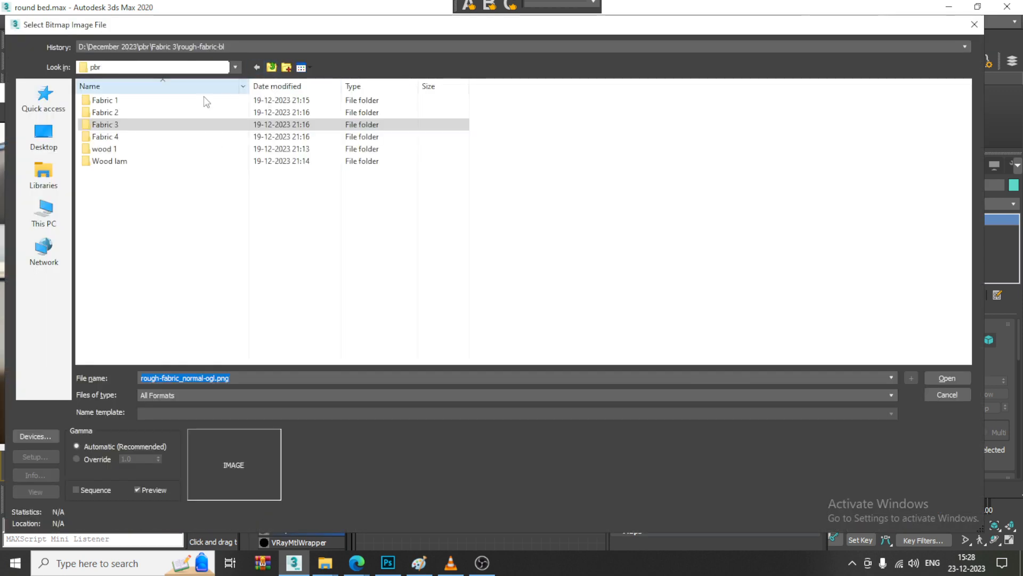
{"action": "double_click", "coordinate": [130, 138]}
{"action": "double_click", "coordinate": [151, 101]}
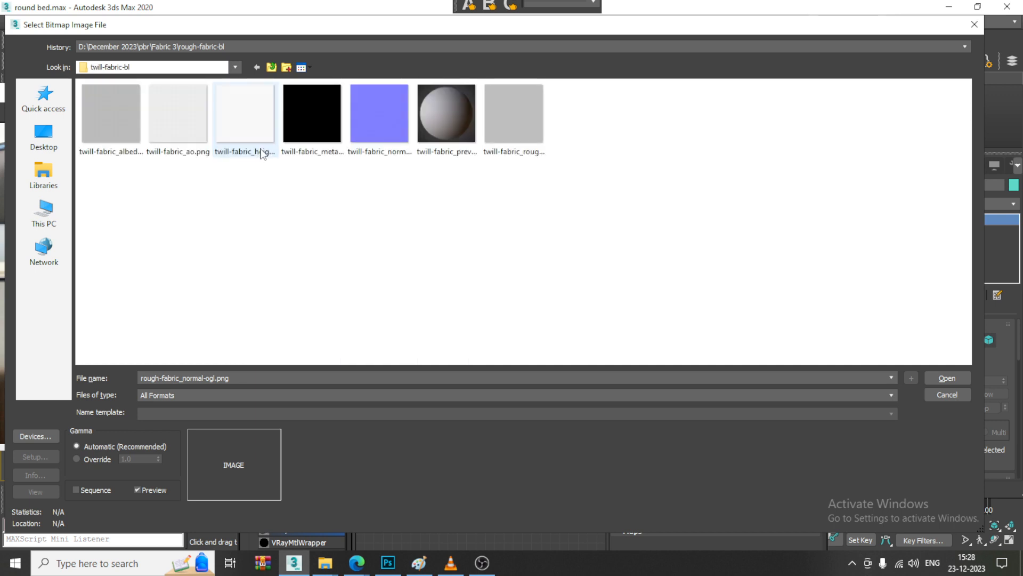
{"action": "left_click", "coordinate": [125, 120]}
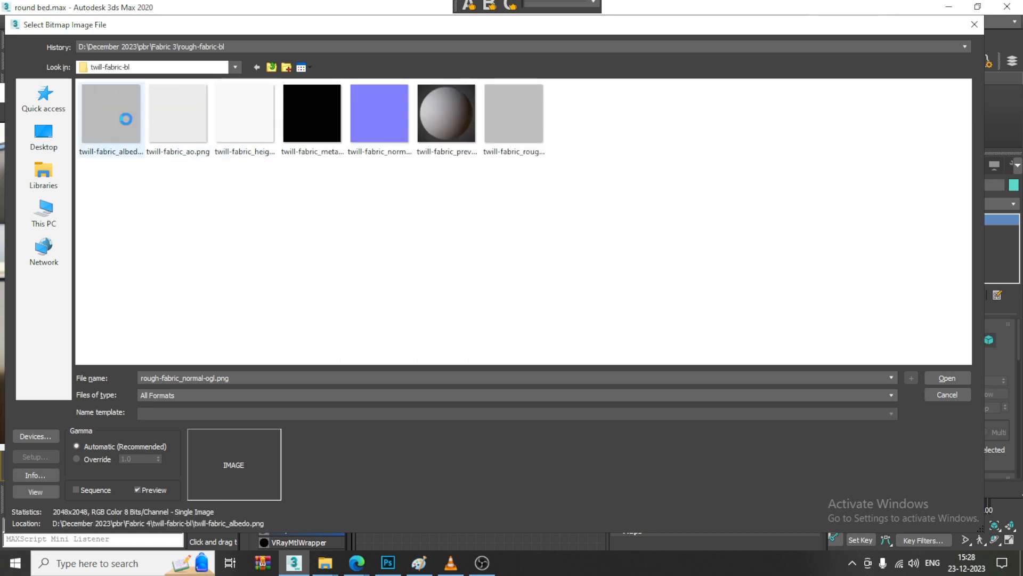
{"action": "double_click", "coordinate": [126, 120]}
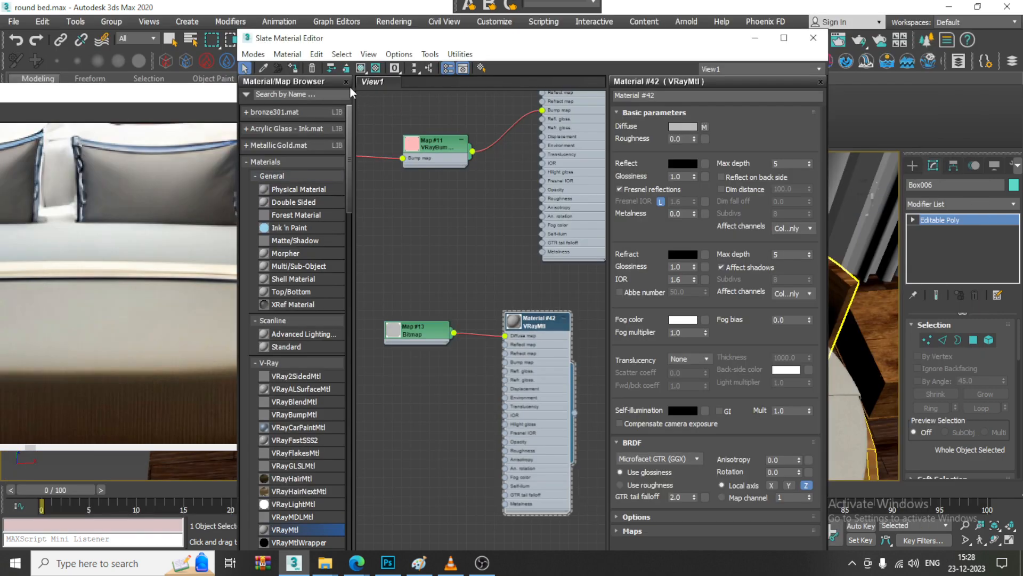
{"action": "left_click", "coordinate": [361, 67]}
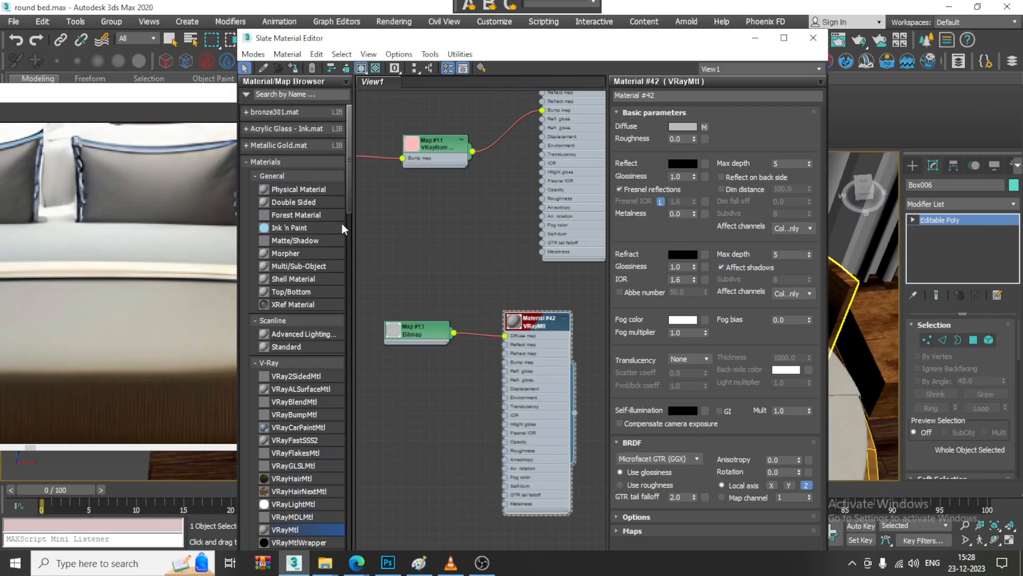
- Add a VRayBump2Normal map to the material's bump slot and load twill-fabric_normal-ogl.png as its bump map
{"action": "left_click_drag", "start_coordinate": [348, 191], "coordinate": [347, 450]}
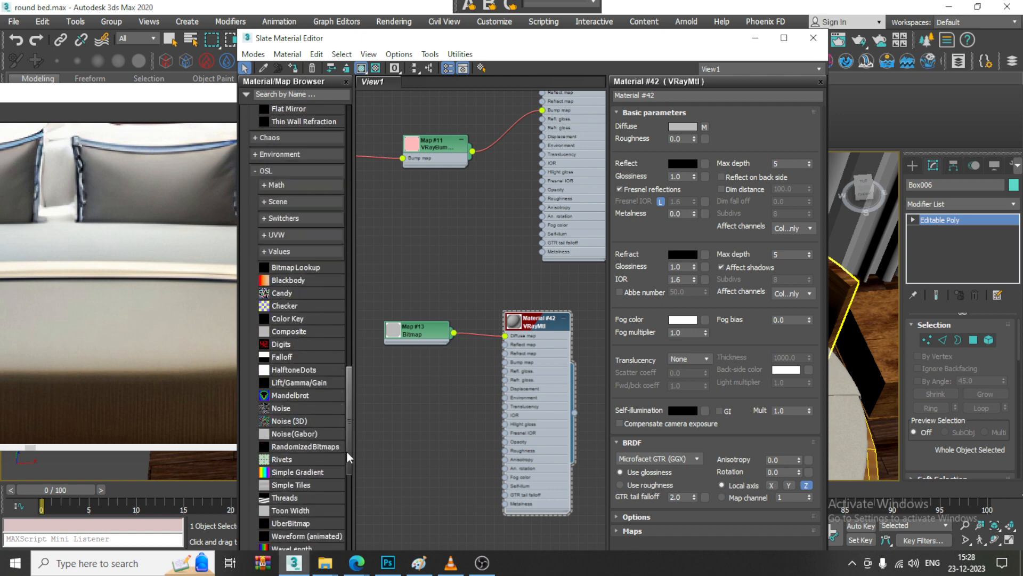
{"action": "scroll", "coordinate": [343, 472], "scroll_direction": "down", "scroll_amount": 5}
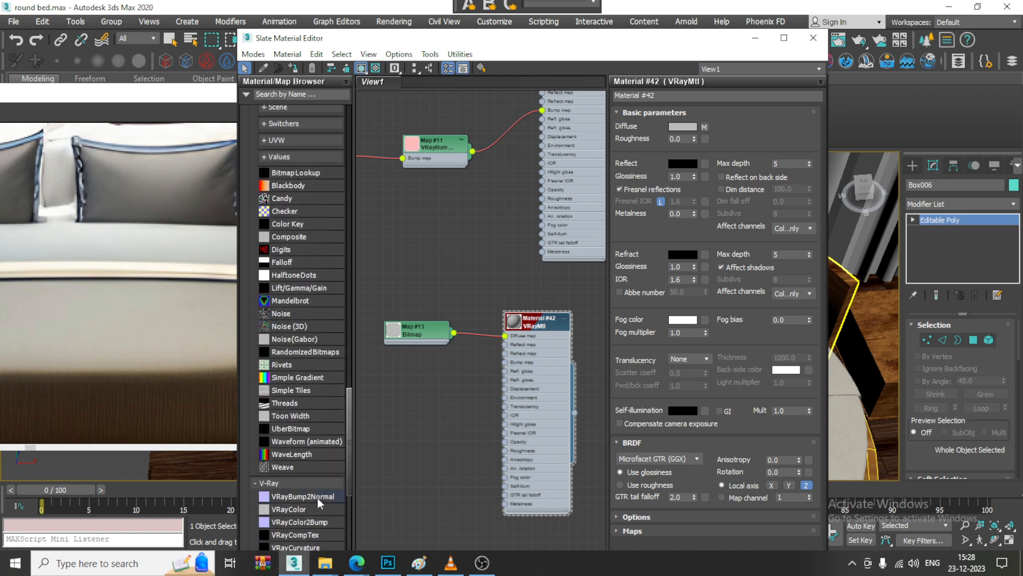
{"action": "left_click_drag", "start_coordinate": [318, 498], "coordinate": [431, 403]}
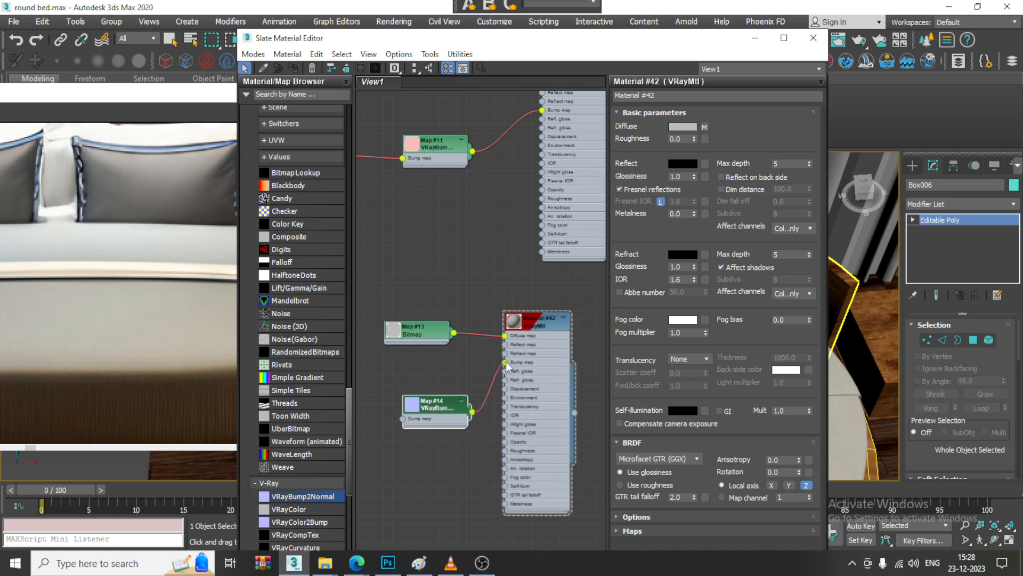
{"action": "left_click", "coordinate": [450, 419]}
{"action": "double_click", "coordinate": [439, 407]}
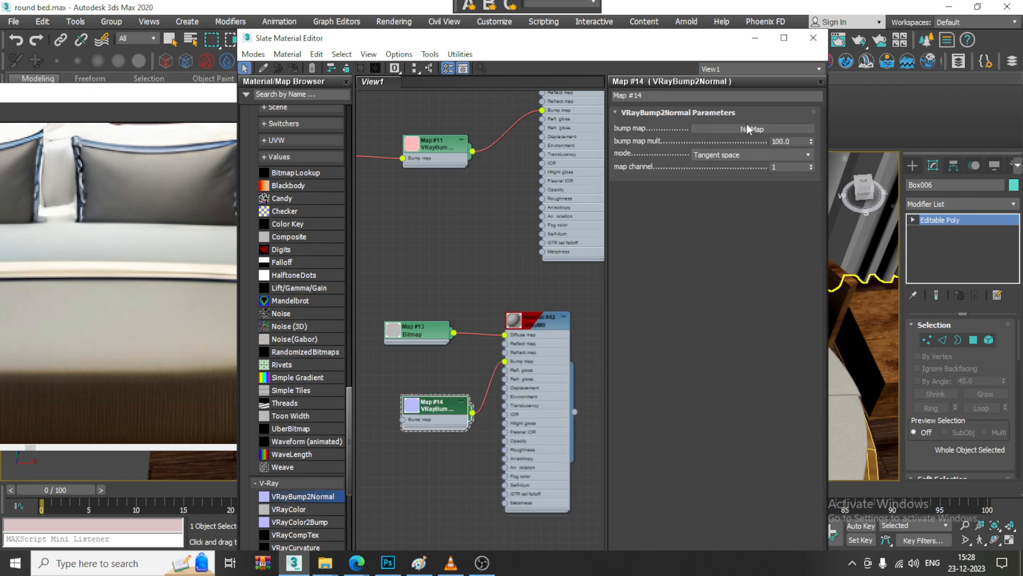
{"action": "left_click", "coordinate": [752, 129]}
{"action": "key", "text": "Escape"}
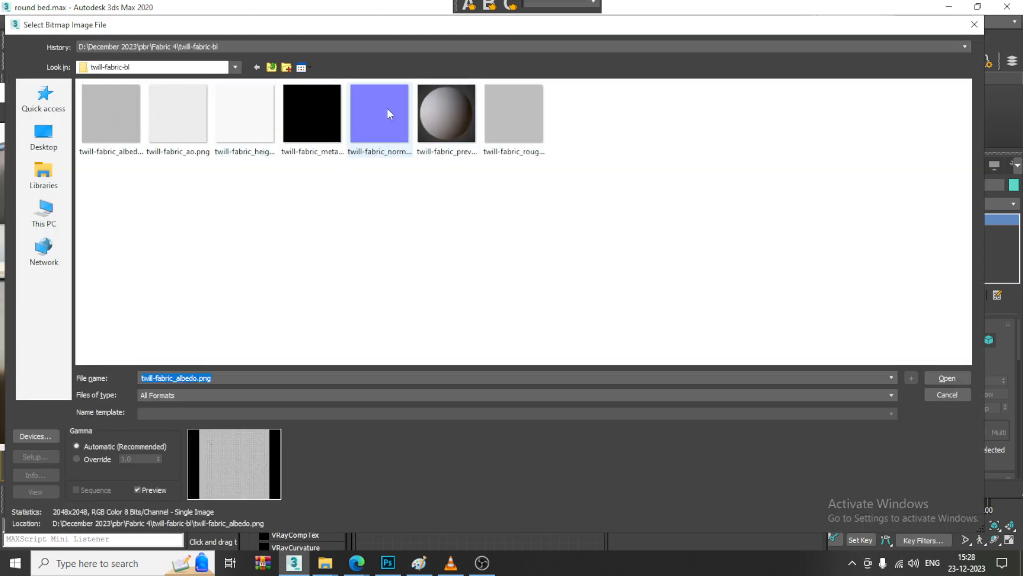
{"action": "left_click", "coordinate": [366, 122]}
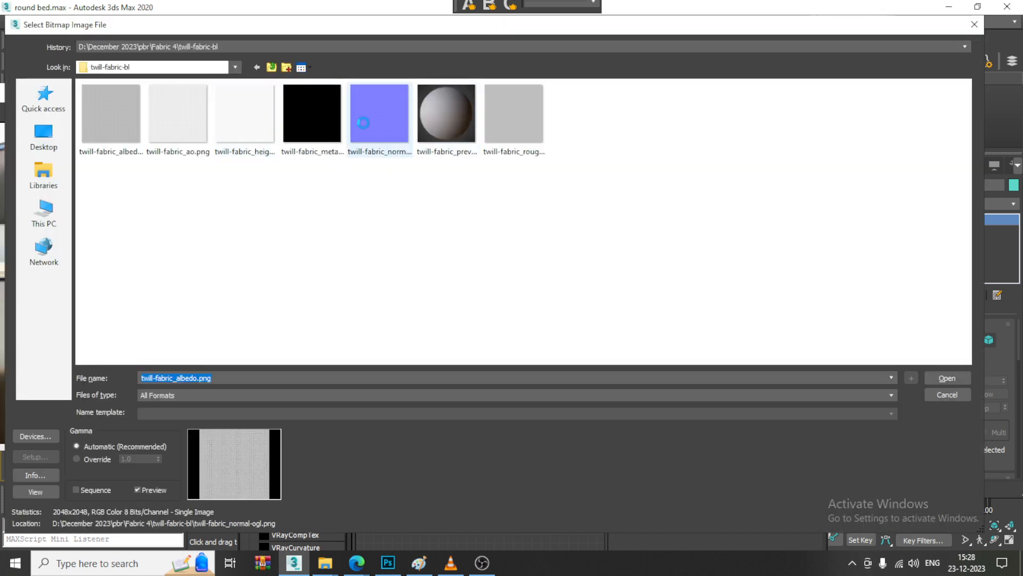
{"action": "double_click", "coordinate": [365, 123]}
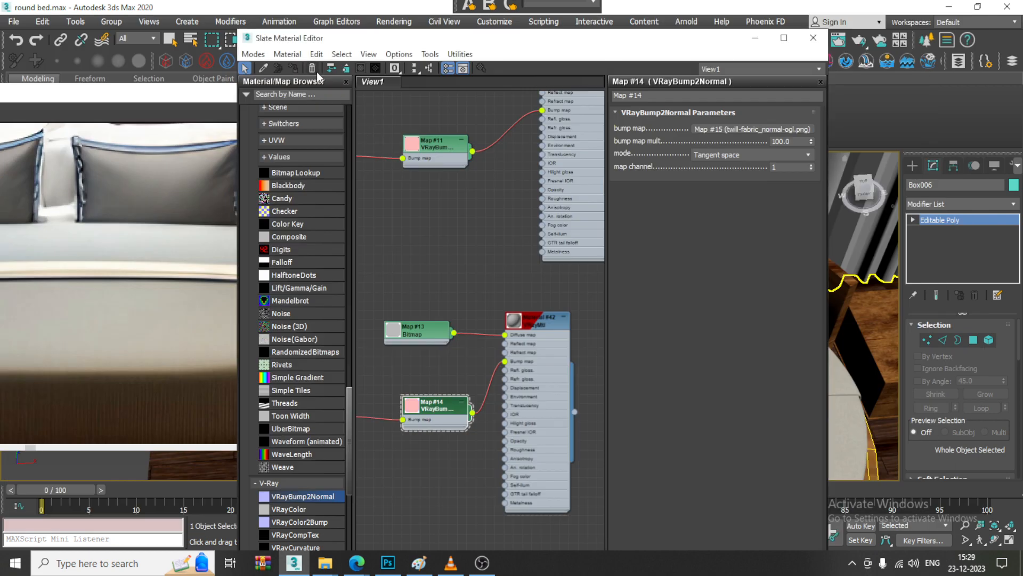
- Assign the twill fabric material to the other white pillow, minimize the material editor and select the first white pillow again
{"action": "left_click_drag", "start_coordinate": [659, 54], "coordinate": [627, 297]}
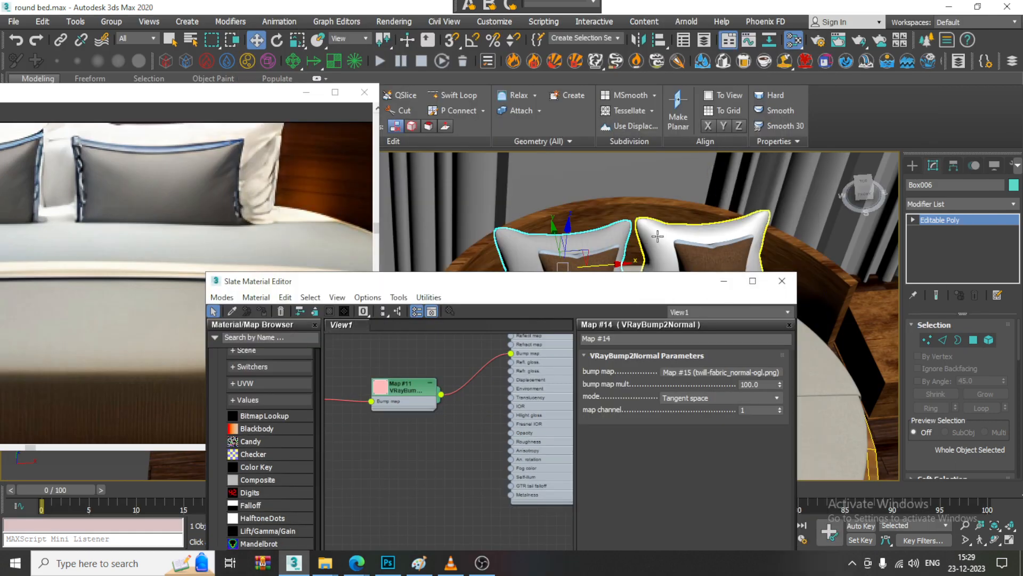
{"action": "left_click", "coordinate": [698, 237]}
{"action": "left_click", "coordinate": [262, 311]}
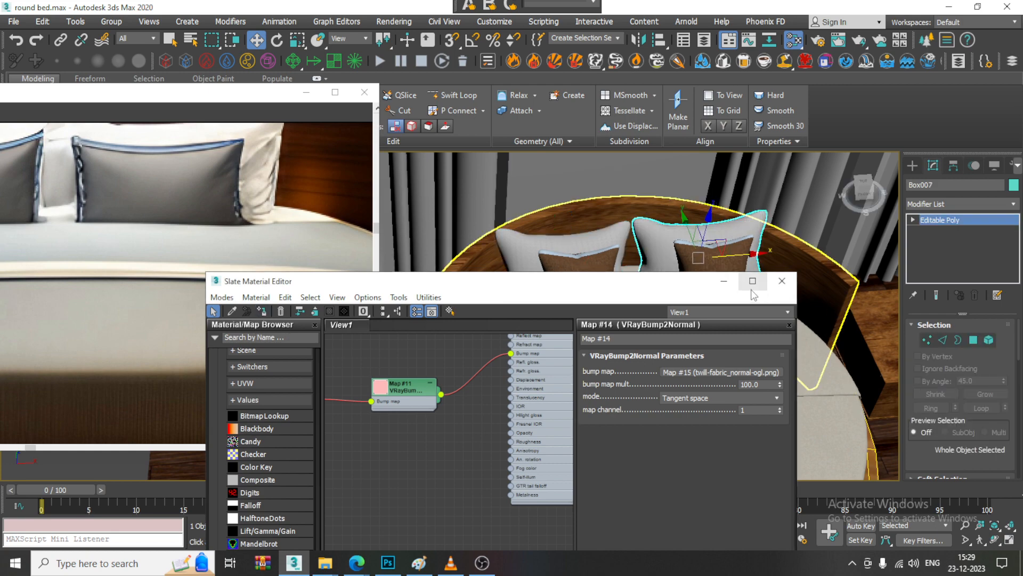
{"action": "left_click", "coordinate": [724, 281]}
{"action": "scroll", "coordinate": [554, 289], "scroll_direction": "up", "scroll_amount": 5}
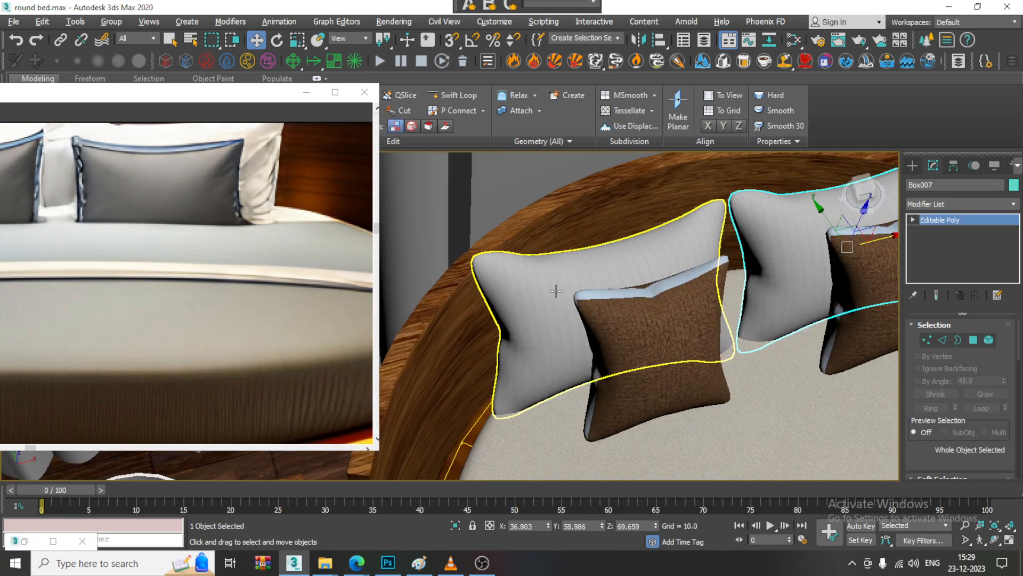
{"action": "left_click", "coordinate": [556, 291]}
- Bring up the bedside lamp in the reference image and select the stands of both modelled bedside lamps together
{"action": "scroll", "coordinate": [556, 291], "scroll_direction": "down", "scroll_amount": 6}
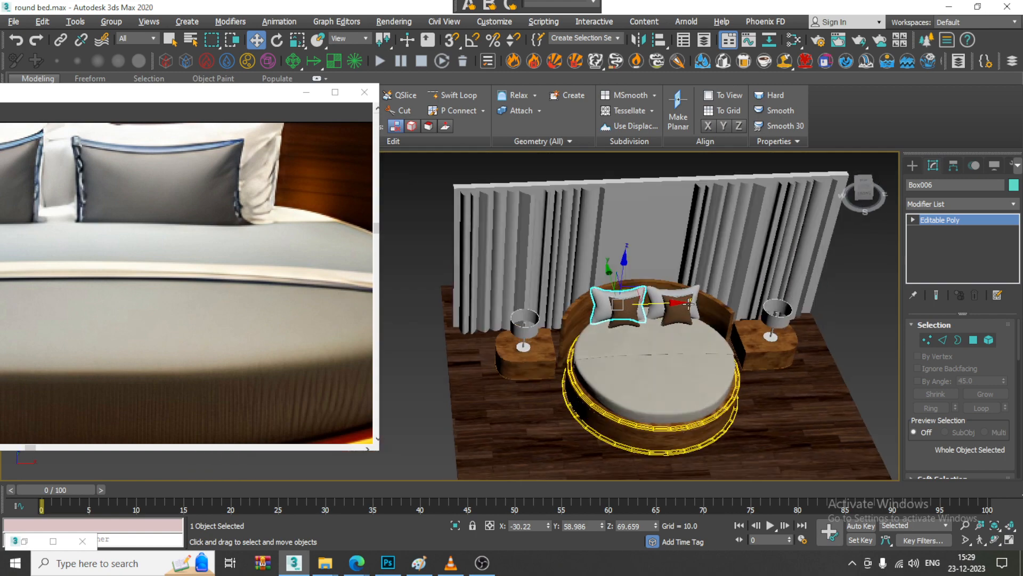
{"action": "middle_click_drag", "start_coordinate": [689, 302], "coordinate": [671, 258], "text": "alt"}
{"action": "left_click_drag", "start_coordinate": [302, 262], "coordinate": [151, 373]}
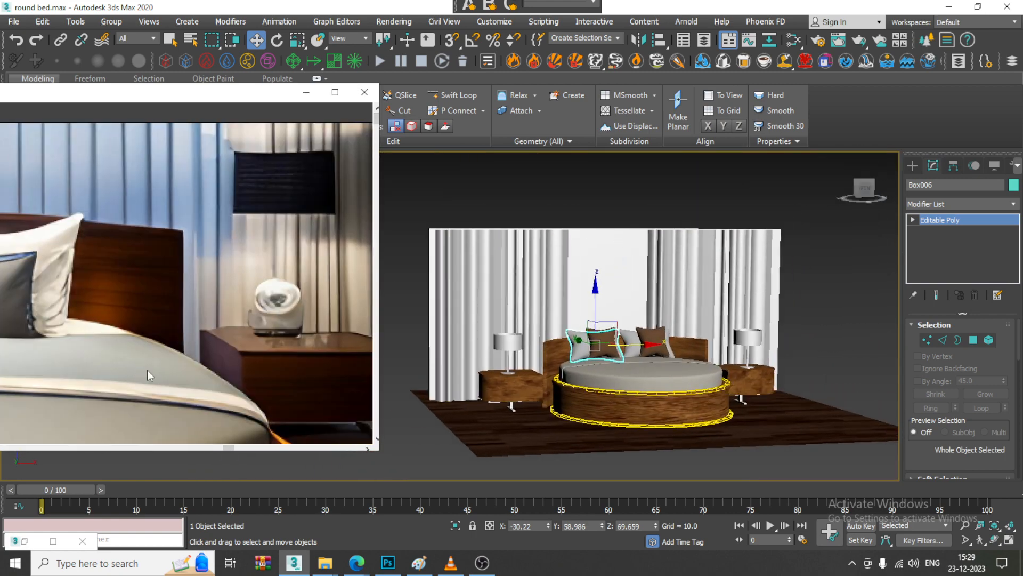
{"action": "scroll", "coordinate": [505, 373], "scroll_direction": "up", "scroll_amount": 3}
{"action": "left_click", "coordinate": [510, 367]}
{"action": "middle_click_drag", "start_coordinate": [510, 366], "coordinate": [525, 392], "text": "alt"}
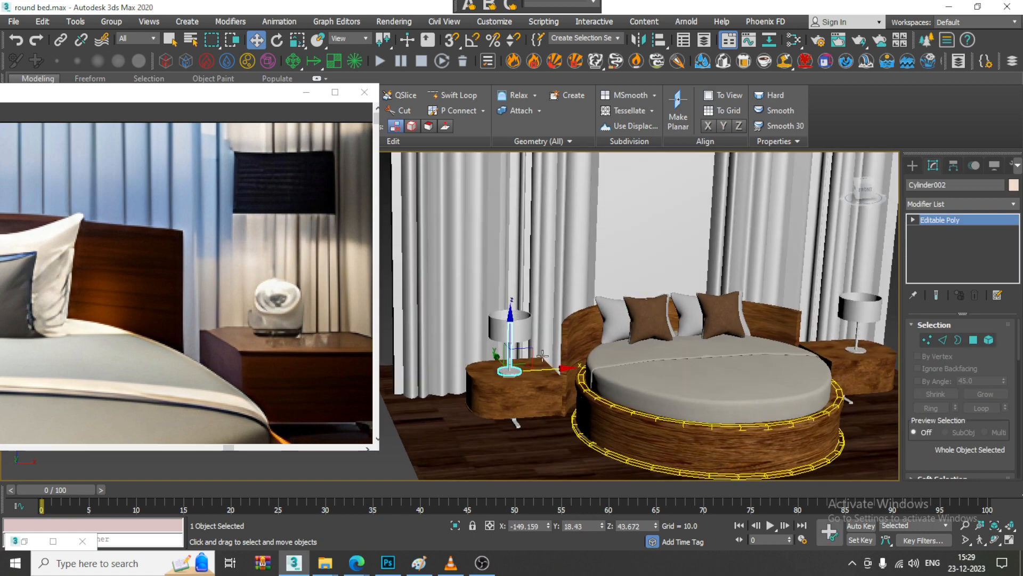
{"action": "middle_click_drag", "start_coordinate": [787, 367], "coordinate": [610, 368]}
{"action": "left_click", "coordinate": [673, 361], "text": "ctrl"}
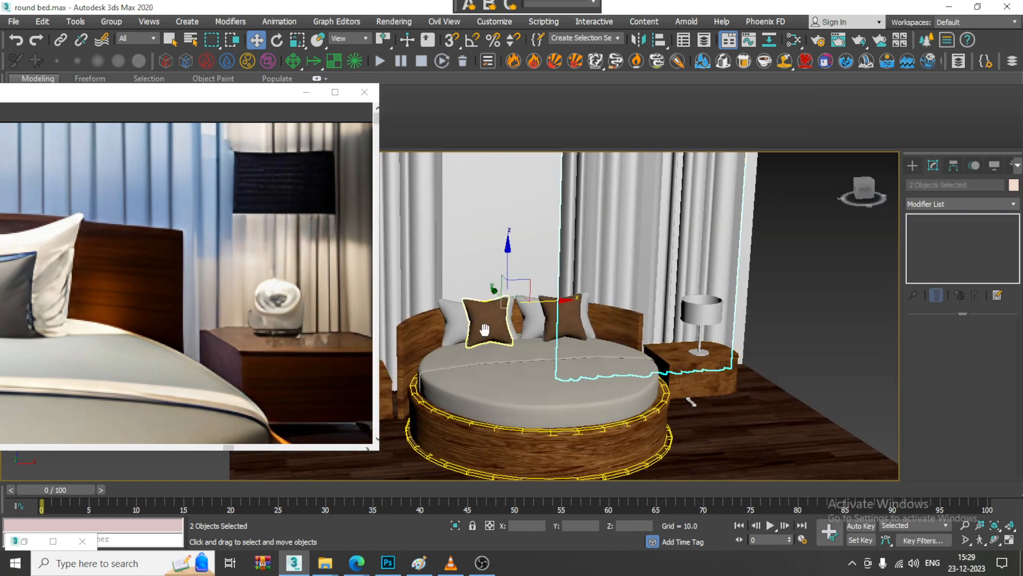
{"action": "key", "text": "z"}
{"action": "scroll", "coordinate": [811, 341], "scroll_direction": "up", "scroll_amount": 3}
{"action": "left_click", "coordinate": [811, 341]}
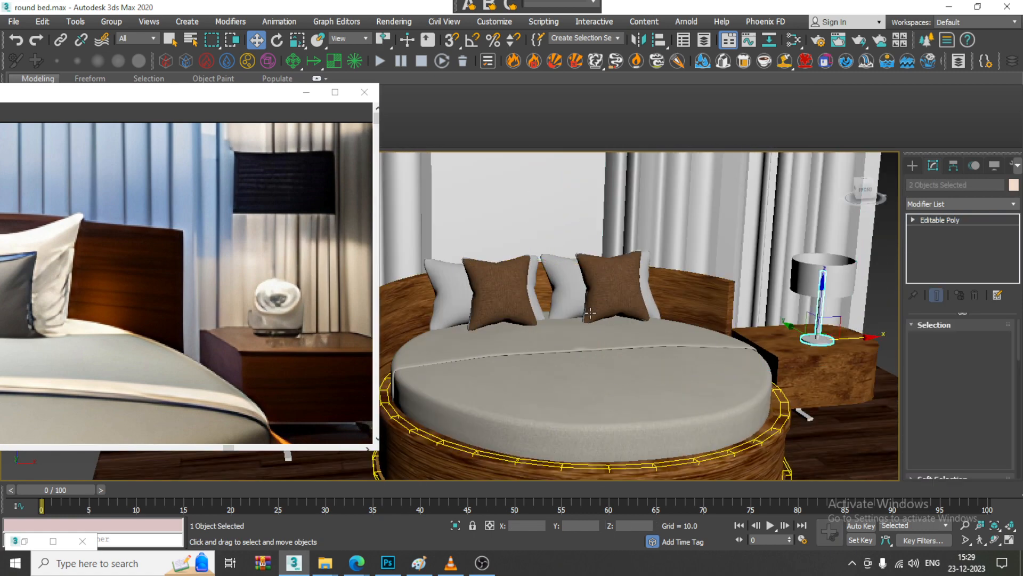
{"action": "middle_click_drag", "start_coordinate": [811, 342], "coordinate": [479, 345], "text": "alt"}
{"action": "left_click", "coordinate": [479, 346], "text": "ctrl"}
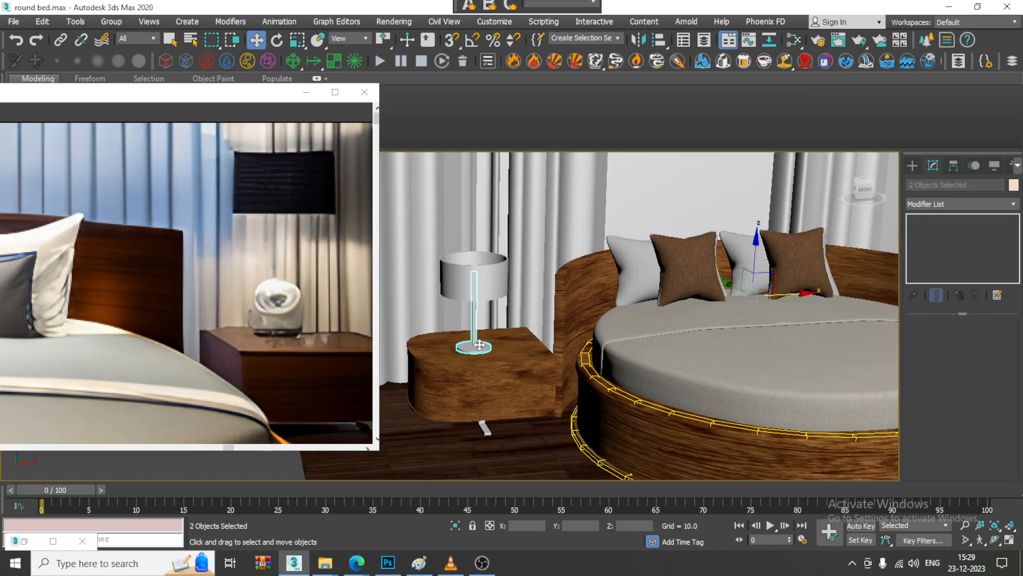
- Create another VRayMtl in an empty area of the material graph for the lamp stands and open its parameters
{"action": "key", "text": "m"}
{"action": "left_click_drag", "start_coordinate": [474, 281], "coordinate": [314, 35]}
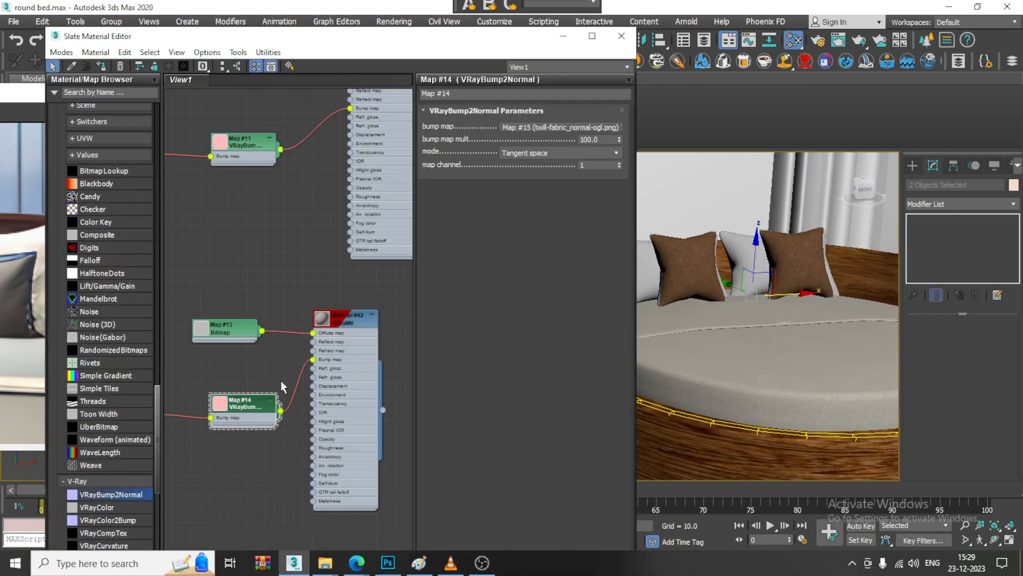
{"action": "middle_click_drag", "start_coordinate": [280, 381], "coordinate": [220, 318]}
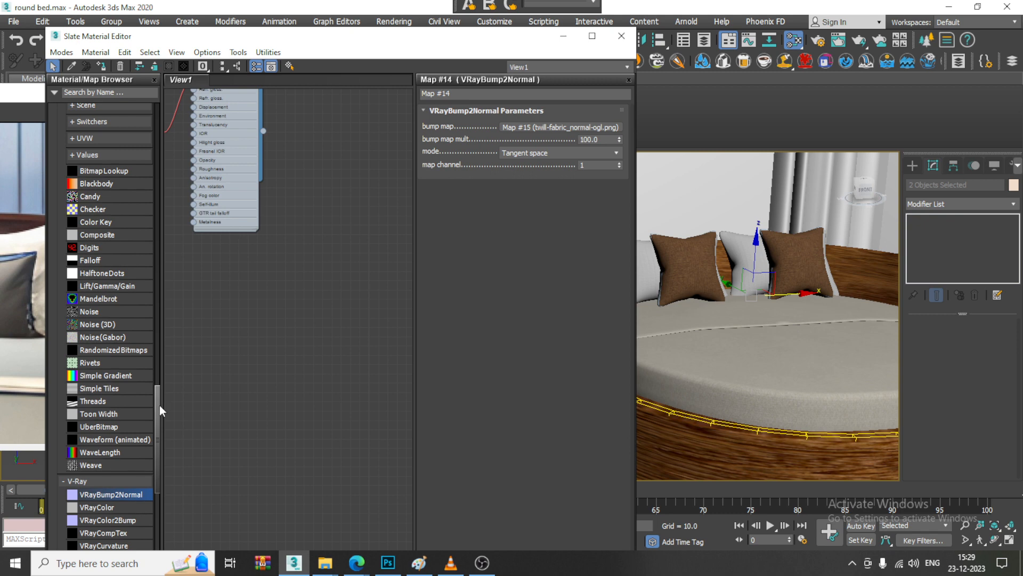
{"action": "left_click_drag", "start_coordinate": [159, 405], "coordinate": [117, 212]}
{"action": "left_click_drag", "start_coordinate": [294, 246], "coordinate": [338, 264]}
{"action": "double_click", "coordinate": [338, 264]}
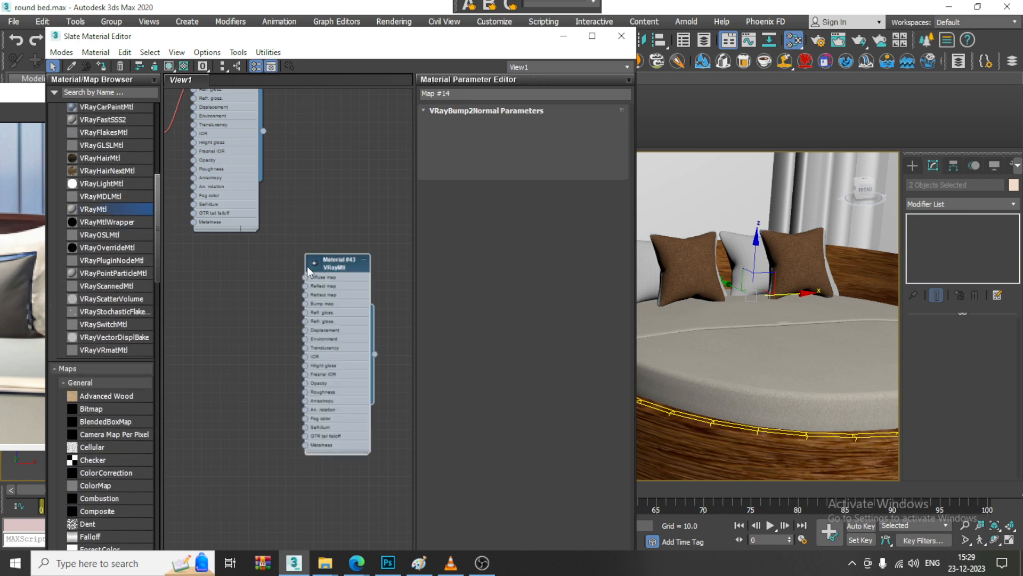
- Set the new material's diffuse to a pale pink with RGB 242, 166, 146
{"action": "left_click", "coordinate": [487, 125]}
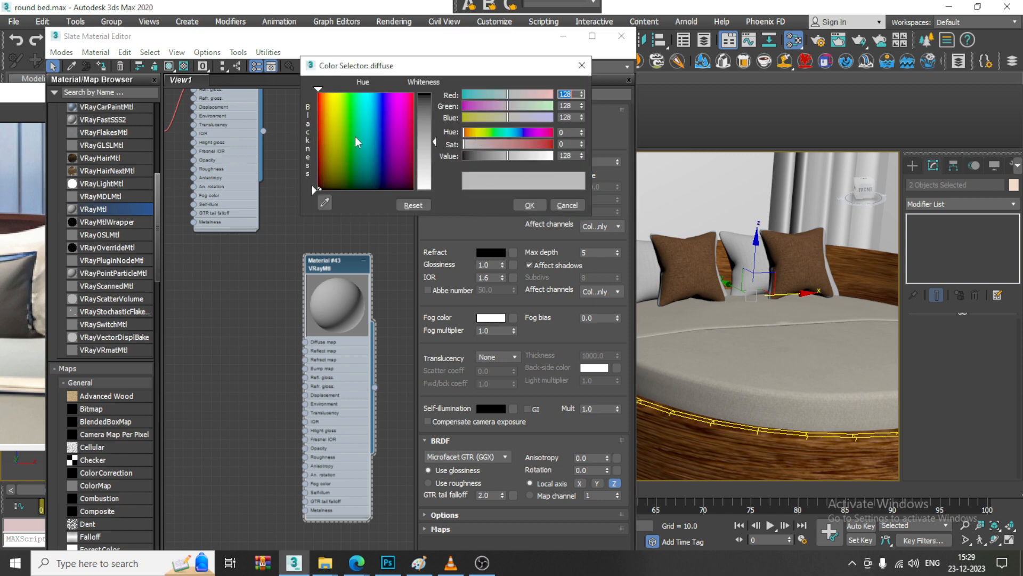
{"action": "left_click", "coordinate": [324, 120]}
{"action": "left_click", "coordinate": [321, 105]}
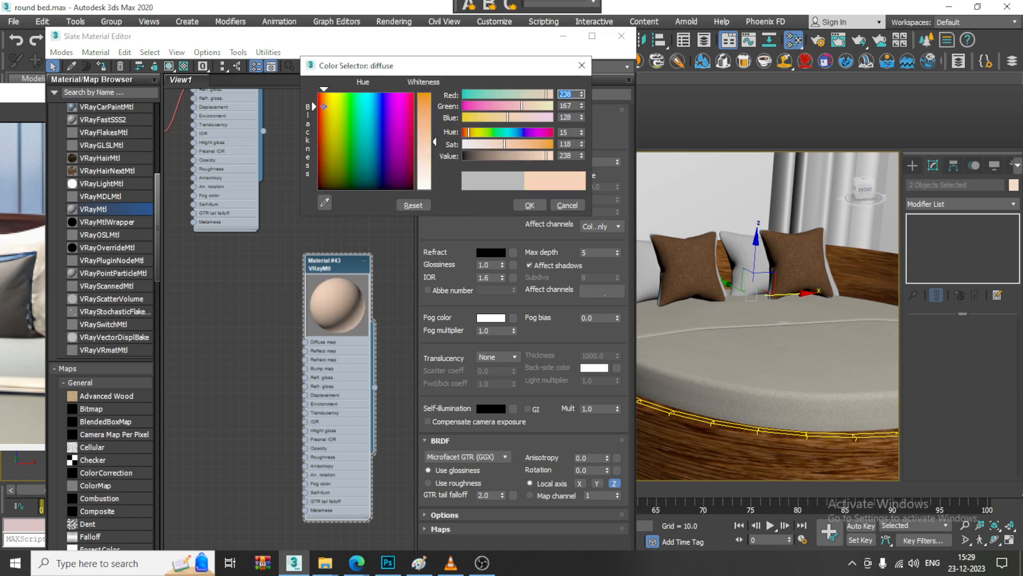
{"action": "left_click_drag", "start_coordinate": [434, 149], "coordinate": [434, 148]}
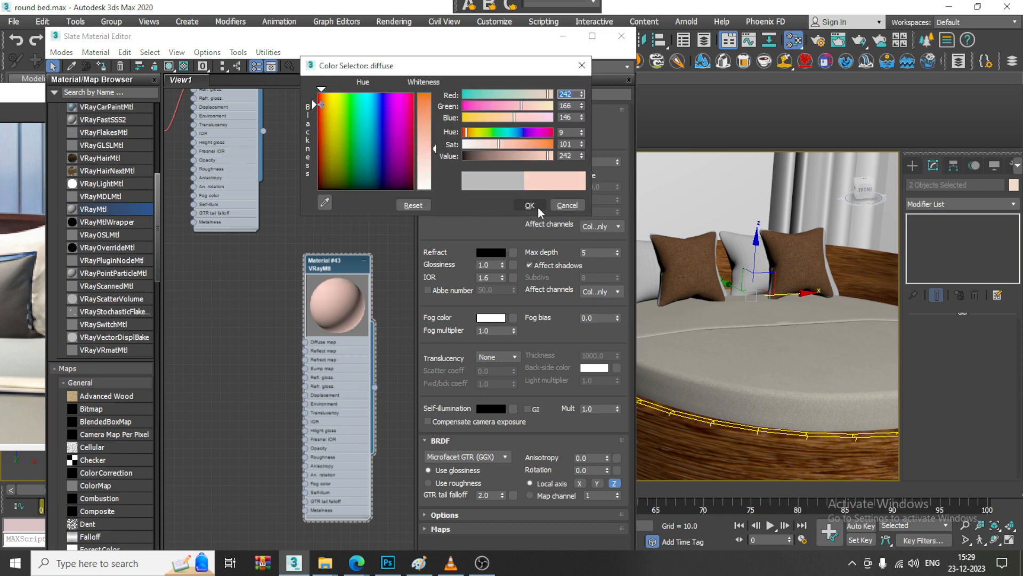
{"action": "left_click", "coordinate": [535, 205]}
- Set the lamp-stand material's reflection to orange RGB 203, 81, 0, with glossiness 0.85 and an unlocked Fresnel IOR of 7.23
{"action": "left_click", "coordinate": [495, 163]}
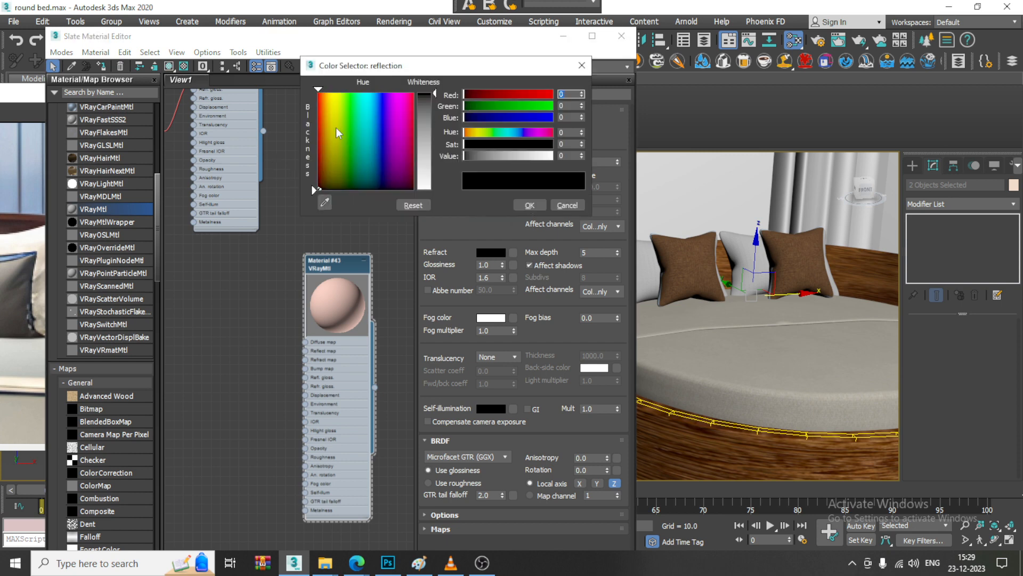
{"action": "left_click_drag", "start_coordinate": [337, 128], "coordinate": [326, 114]}
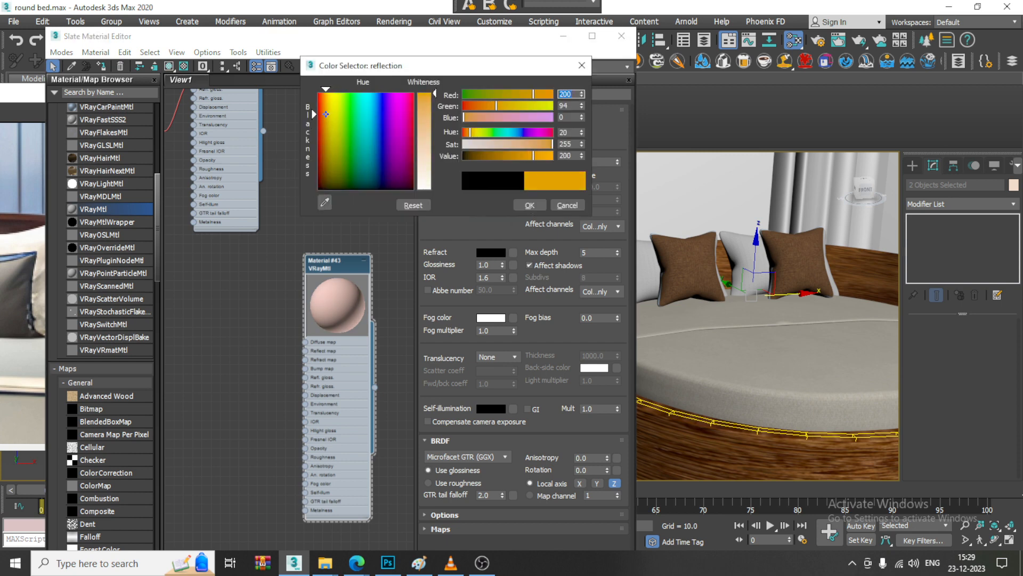
{"action": "left_click", "coordinate": [530, 205]}
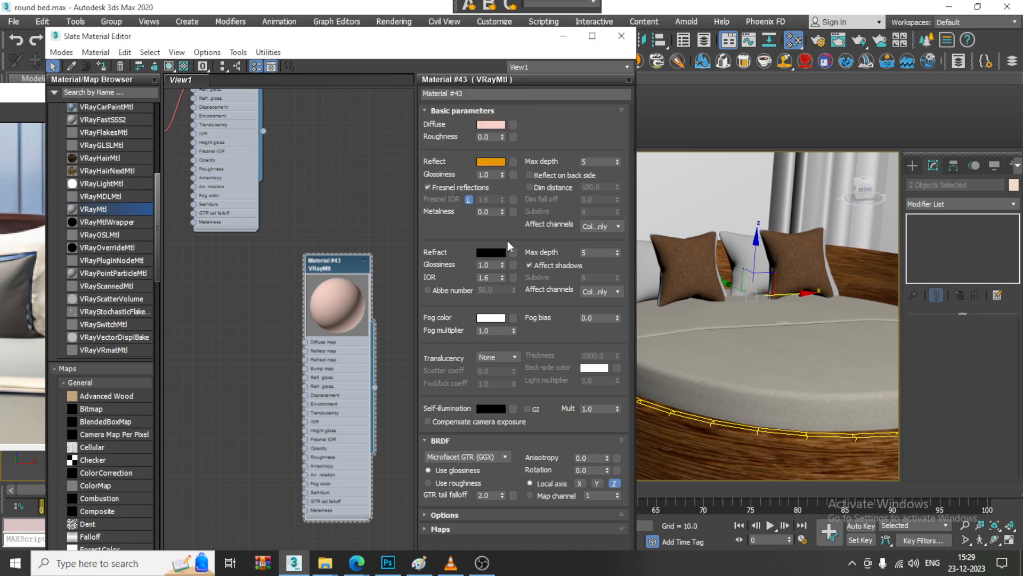
{"action": "left_click_drag", "start_coordinate": [502, 175], "coordinate": [492, 495]}
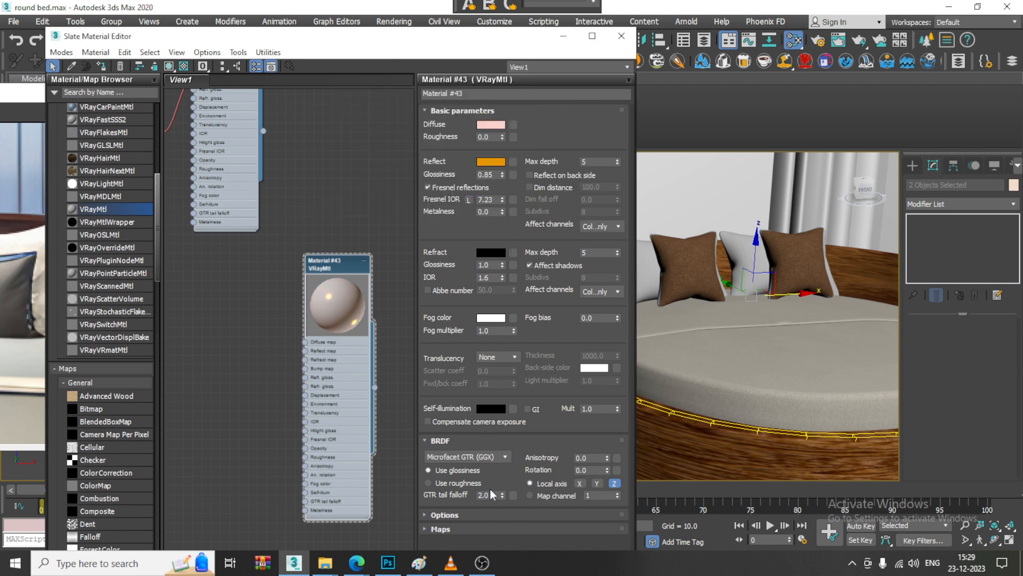
- Set the material's reflection to dark olive RGB 65, 49, 0 and its diffuse to grey-brown RGB 68, 62, 59
{"action": "left_click", "coordinate": [491, 162]}
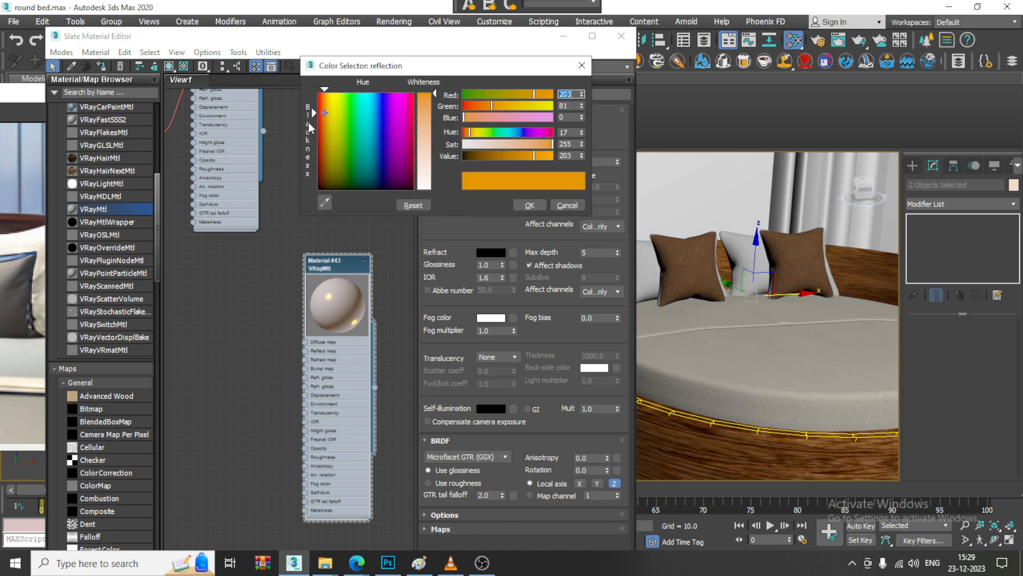
{"action": "left_click_drag", "start_coordinate": [323, 114], "coordinate": [331, 165]}
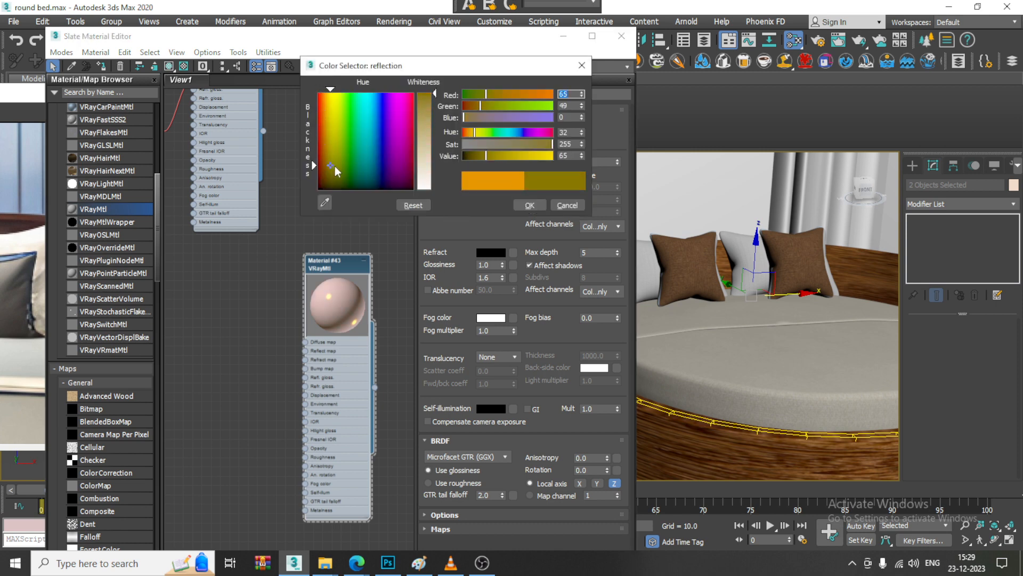
{"action": "left_click", "coordinate": [530, 205]}
{"action": "left_click", "coordinate": [491, 130]}
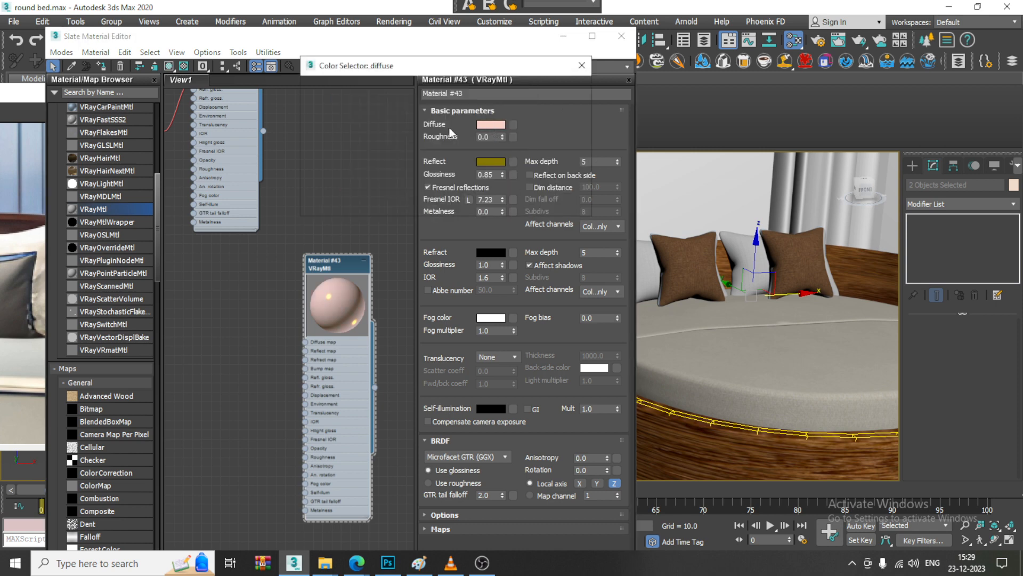
{"action": "mouse_move", "coordinate": [330, 115]}
{"action": "left_mouse_down"}
{"action": "mouse_move", "coordinate": [328, 175]}
{"action": "mouse_move", "coordinate": [325, 109]}
{"action": "mouse_move", "coordinate": [343, 107]}
{"action": "mouse_move", "coordinate": [321, 112]}
{"action": "mouse_move", "coordinate": [323, 151]}
{"action": "mouse_move", "coordinate": [320, 113]}
{"action": "mouse_move", "coordinate": [316, 124]}
{"action": "mouse_move", "coordinate": [323, 186]}
{"action": "left_mouse_up"}
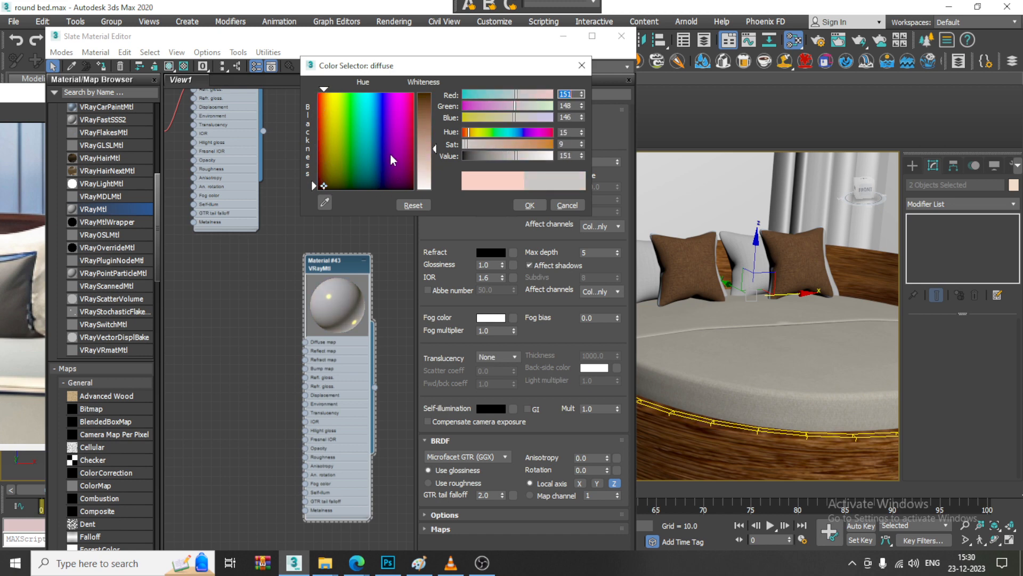
{"action": "left_click_drag", "start_coordinate": [424, 149], "coordinate": [418, 115]}
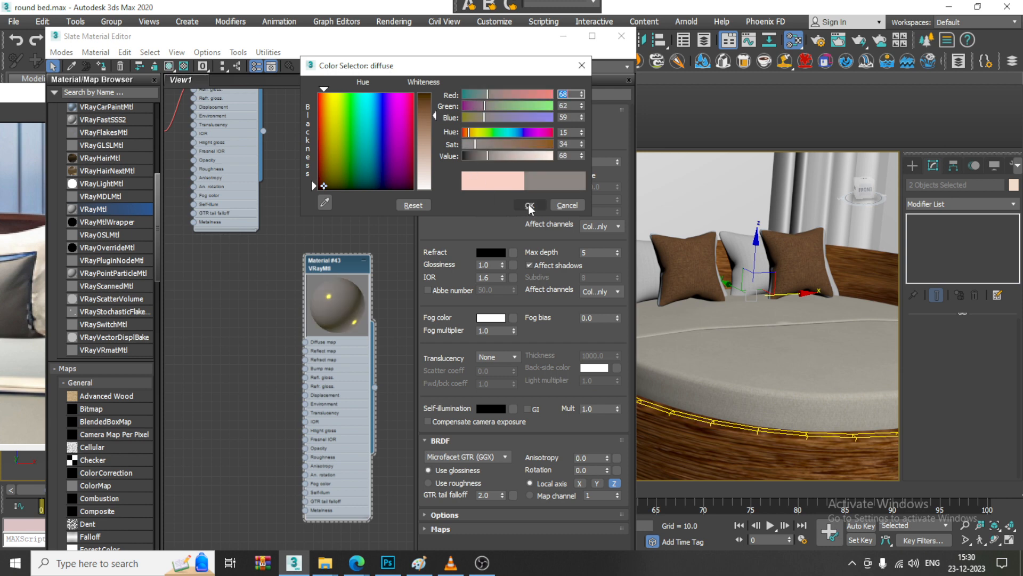
{"action": "left_click", "coordinate": [566, 205]}
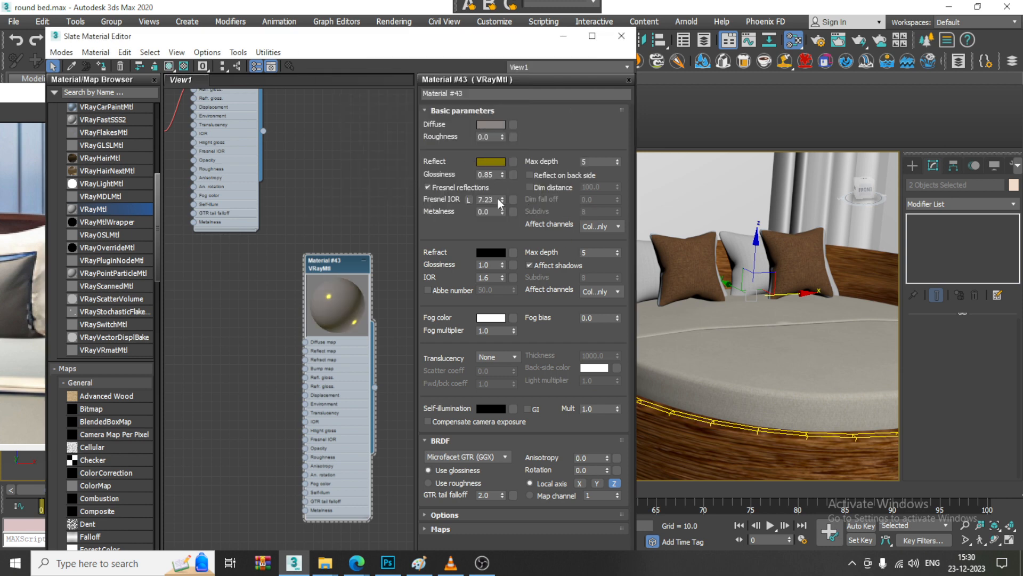
- Raise the Fresnel IOR to 16.39, turn off Fresnel reflections and lower the reflection glossiness to 0.54
{"action": "left_click_drag", "start_coordinate": [501, 203], "coordinate": [439, 400]}
{"action": "left_click", "coordinate": [428, 187]}
{"action": "left_click_drag", "start_coordinate": [503, 187], "coordinate": [503, 188]}
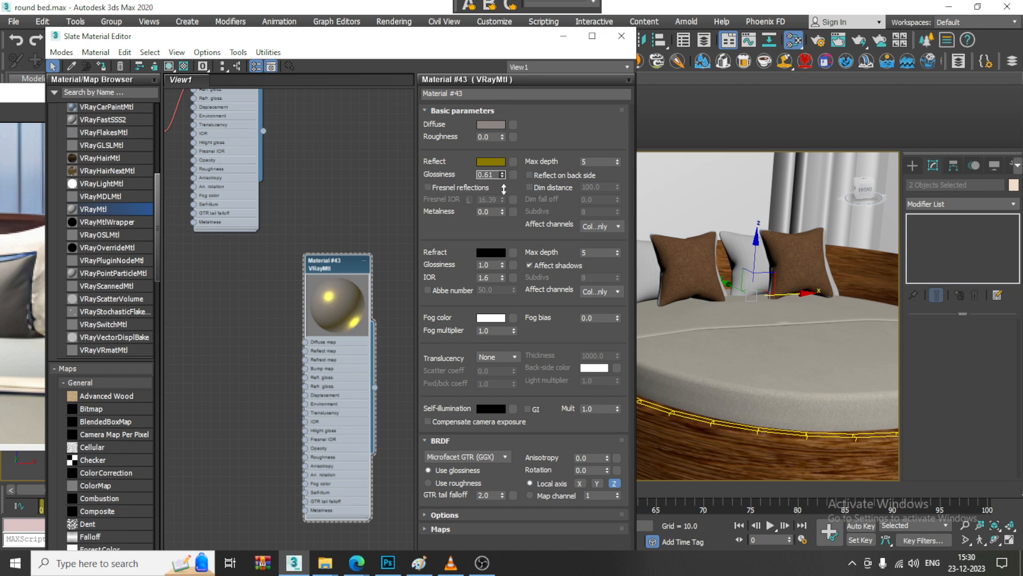
- Set the material's reflection to a brownish orange with RGB 75, 21, 0
{"action": "left_click", "coordinate": [489, 162]}
{"action": "mouse_move", "coordinate": [328, 144]}
{"action": "left_mouse_down"}
{"action": "mouse_move", "coordinate": [340, 151]}
{"action": "mouse_move", "coordinate": [325, 105]}
{"action": "mouse_move", "coordinate": [322, 161]}
{"action": "left_mouse_up"}
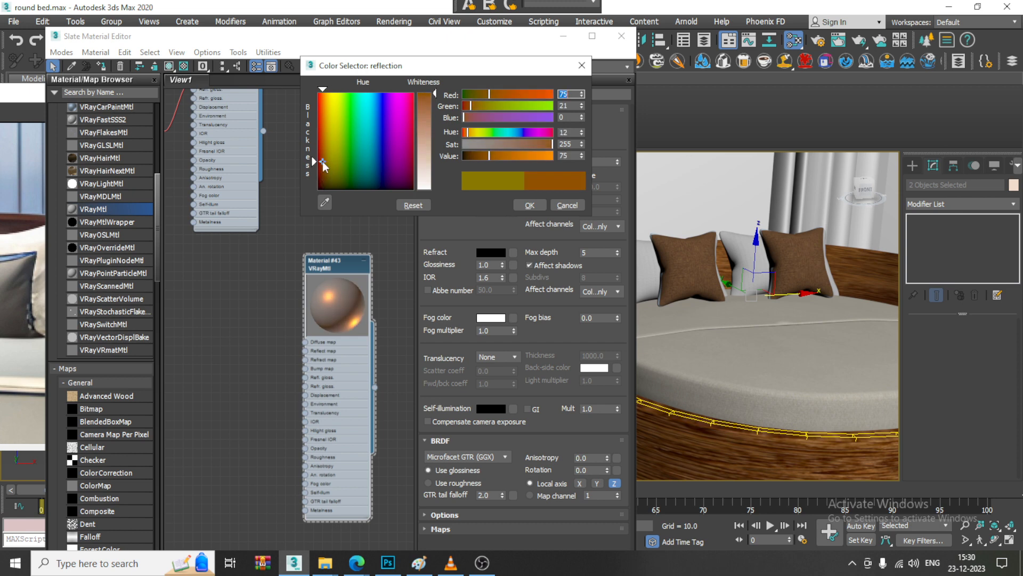
{"action": "left_click", "coordinate": [530, 205]}
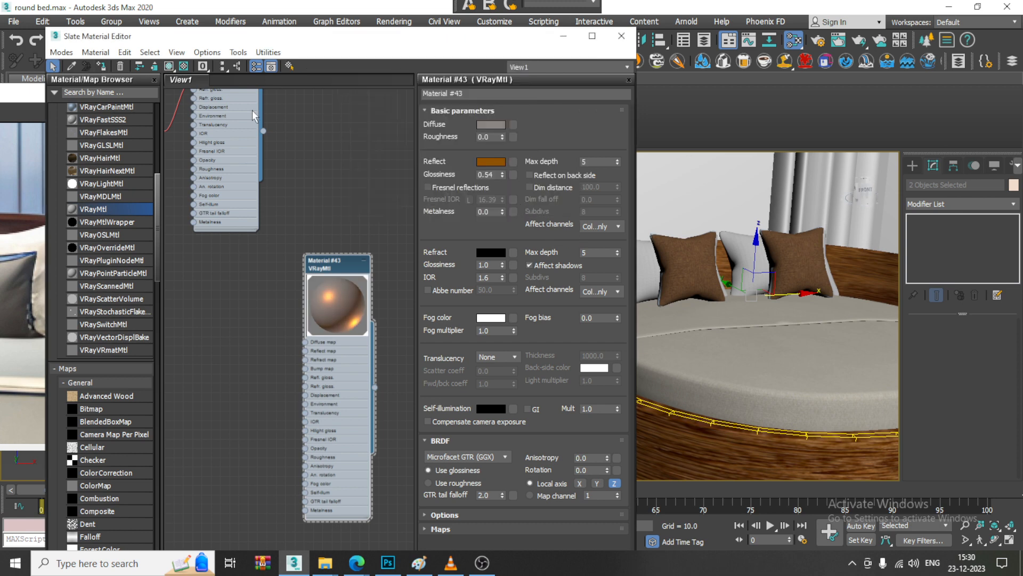
- Minimize the material editor, render the view of the bedside lamp to check the stand's material, and close the frame buffer
{"action": "left_click", "coordinate": [563, 36]}
{"action": "scroll", "coordinate": [608, 249], "scroll_direction": "up", "scroll_amount": 4}
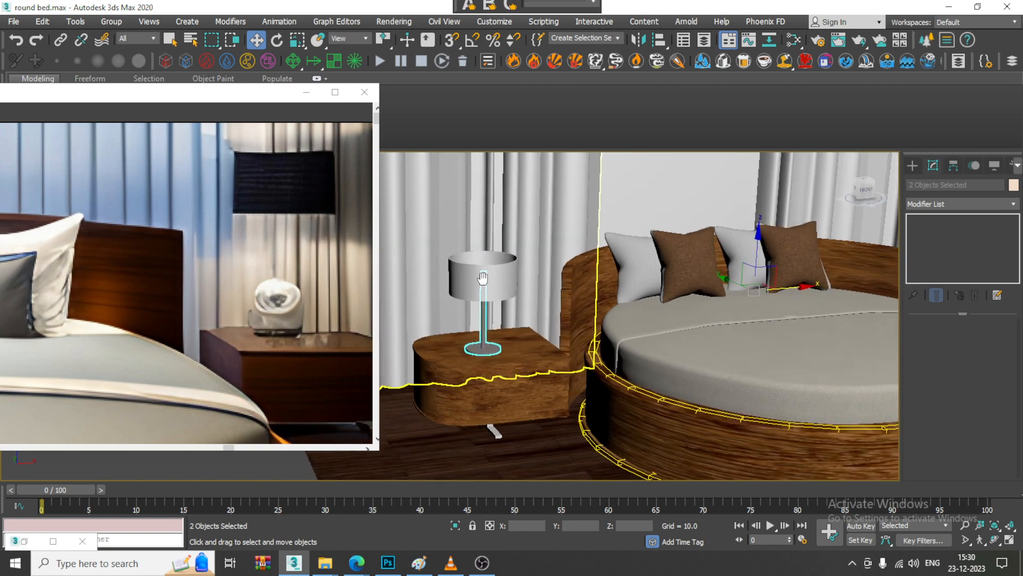
{"action": "left_click", "coordinate": [394, 22]}
{"action": "left_click", "coordinate": [417, 41]}
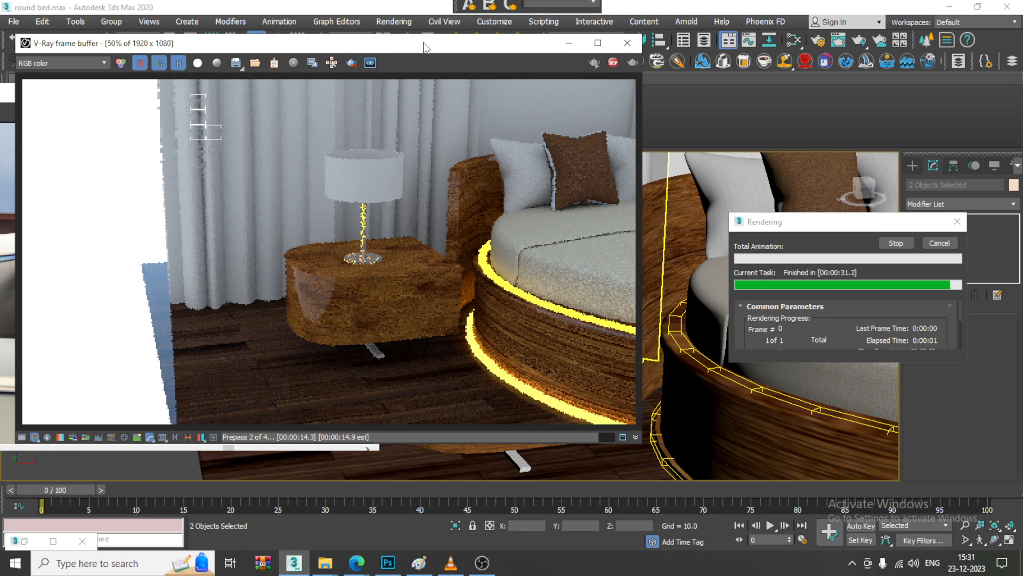
{"action": "left_click", "coordinate": [627, 43]}
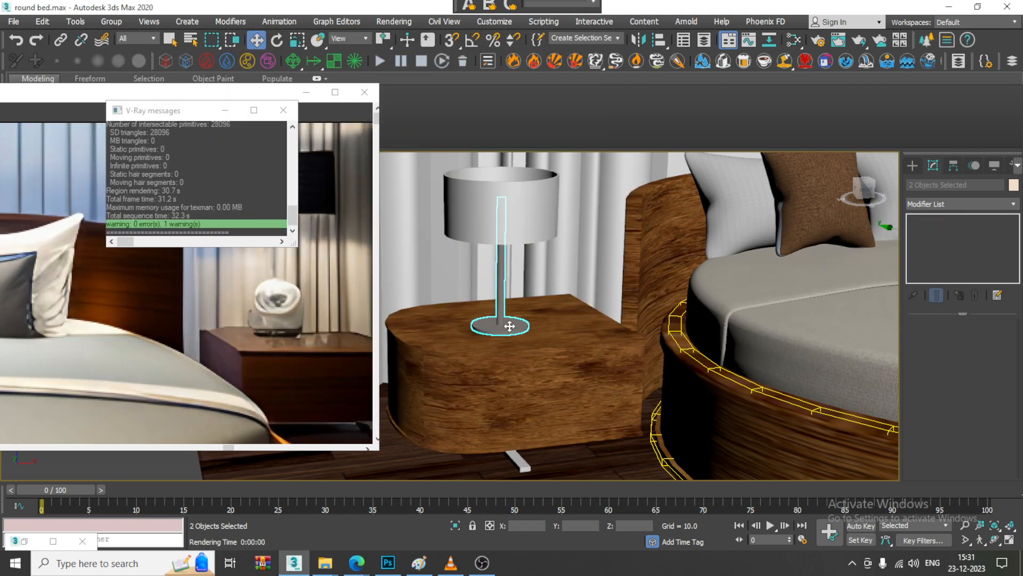
- Reopen the material editor and set the lamp-stand material's diffuse to a near-black brown with RGB 7, 3, 2
{"action": "key", "text": "m"}
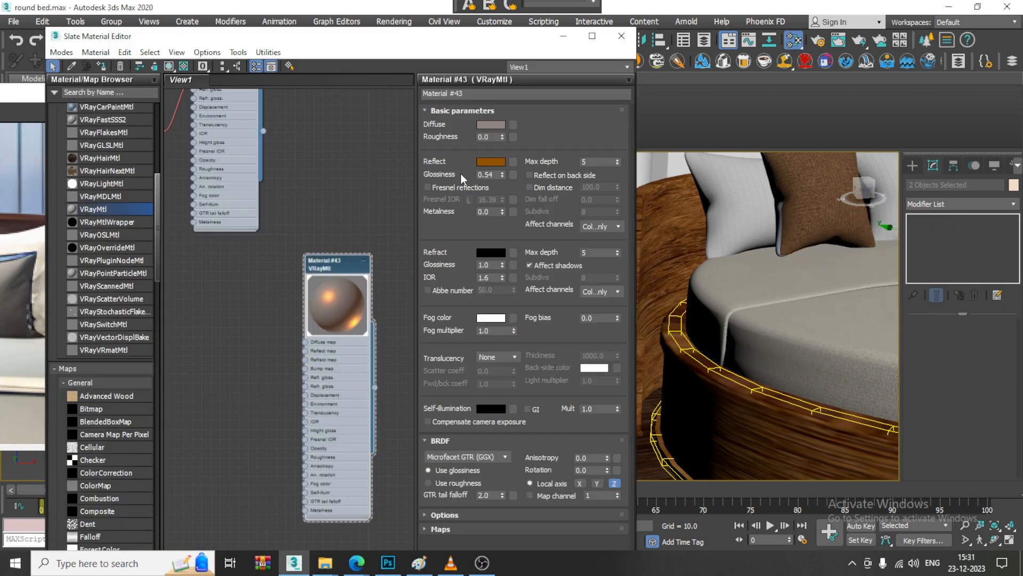
{"action": "left_click", "coordinate": [492, 124]}
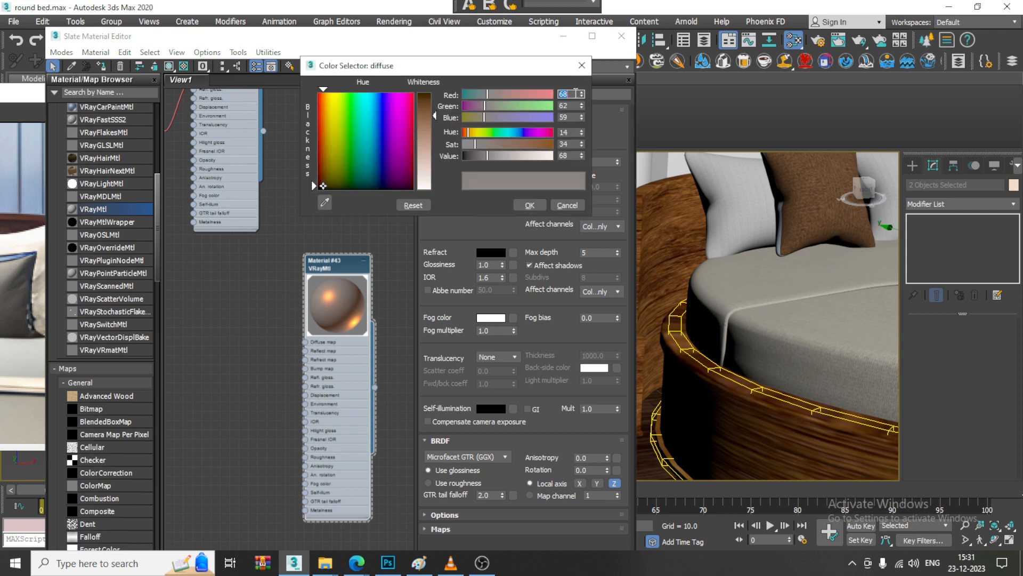
{"action": "type", "text": "7"}
{"action": "key", "text": "Tab"}
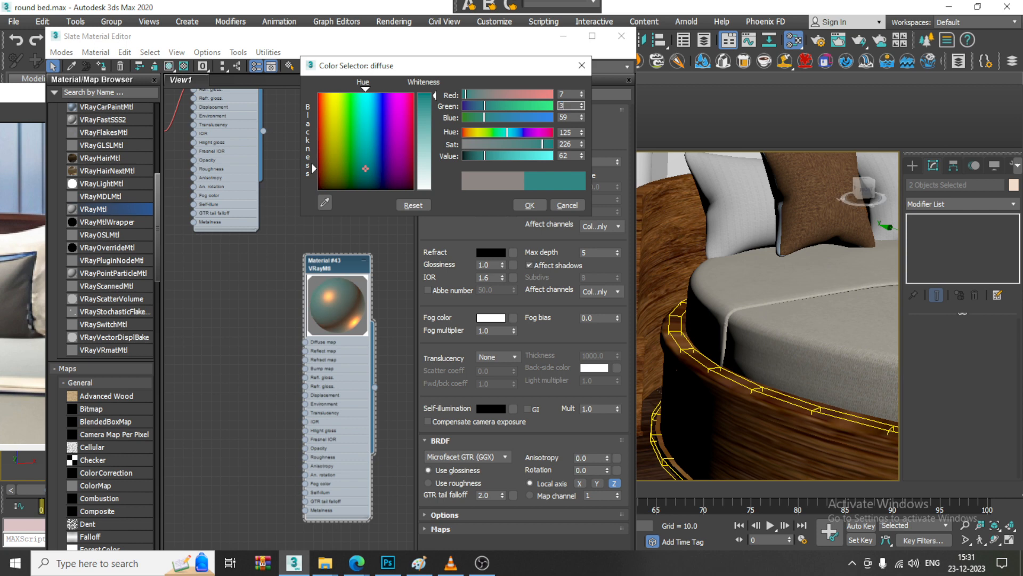
{"action": "type", "text": "3"}
{"action": "key", "text": "Tab"}
{"action": "type", "text": "2"}
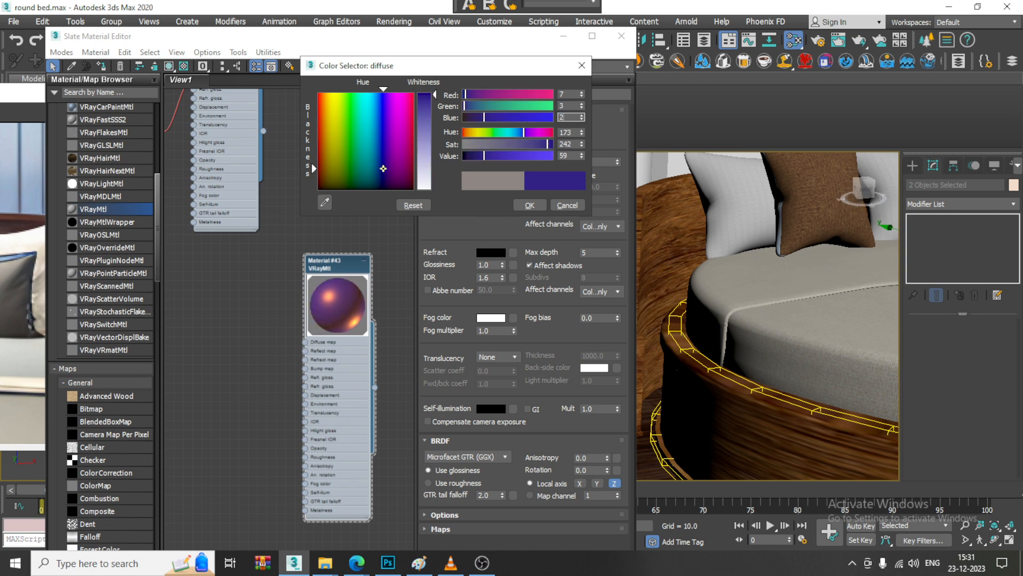
{"action": "key", "text": "Return"}
{"action": "left_click", "coordinate": [531, 207]}
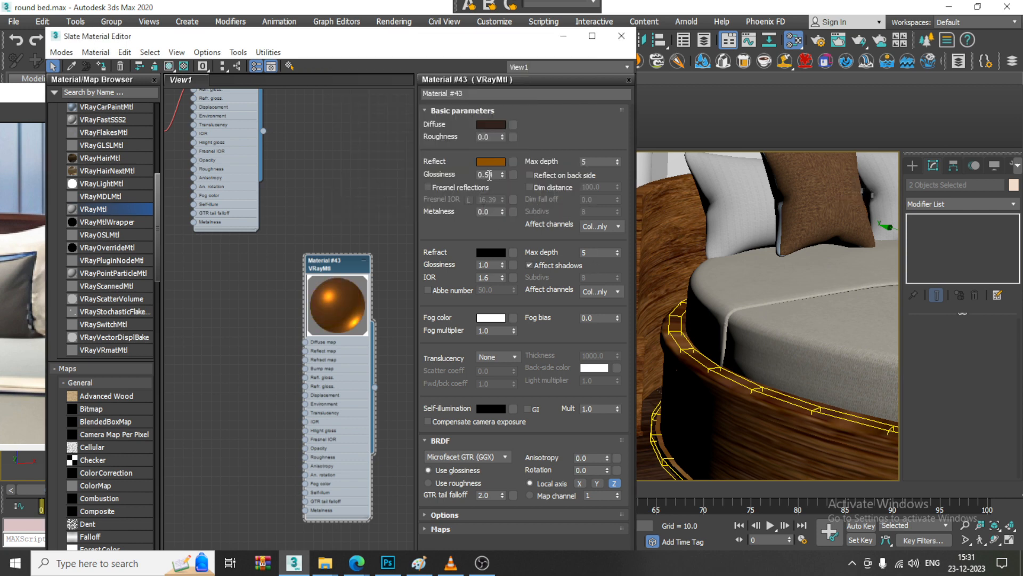
- Set the lamp-stand material's reflection to a copper pink with RGB 218, 136, 120
{"action": "left_click", "coordinate": [485, 157]}
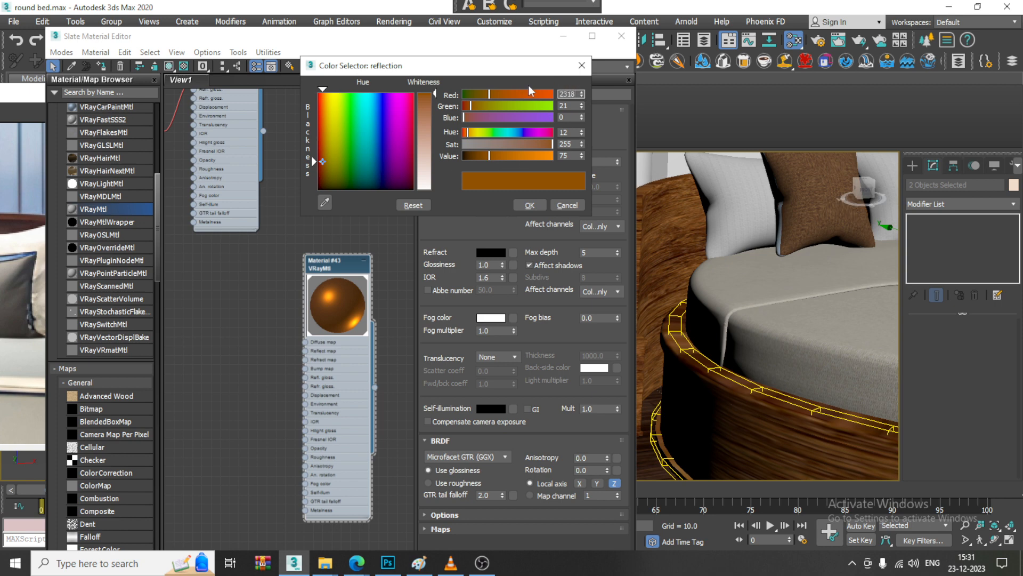
{"action": "key", "text": "BackSpace"}
{"action": "key", "text": "BackSpace"}
{"action": "key", "text": "BackSpace"}
{"action": "type", "text": "18"}
{"action": "key", "text": "Return"}
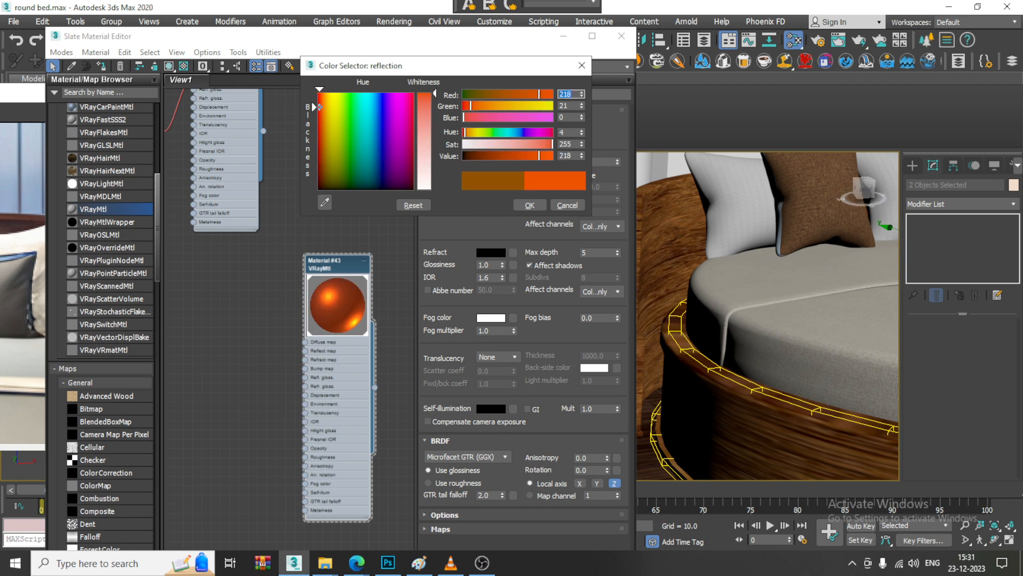
{"action": "key", "text": "Tab"}
{"action": "type", "text": "136"}
{"action": "key", "text": "Return"}
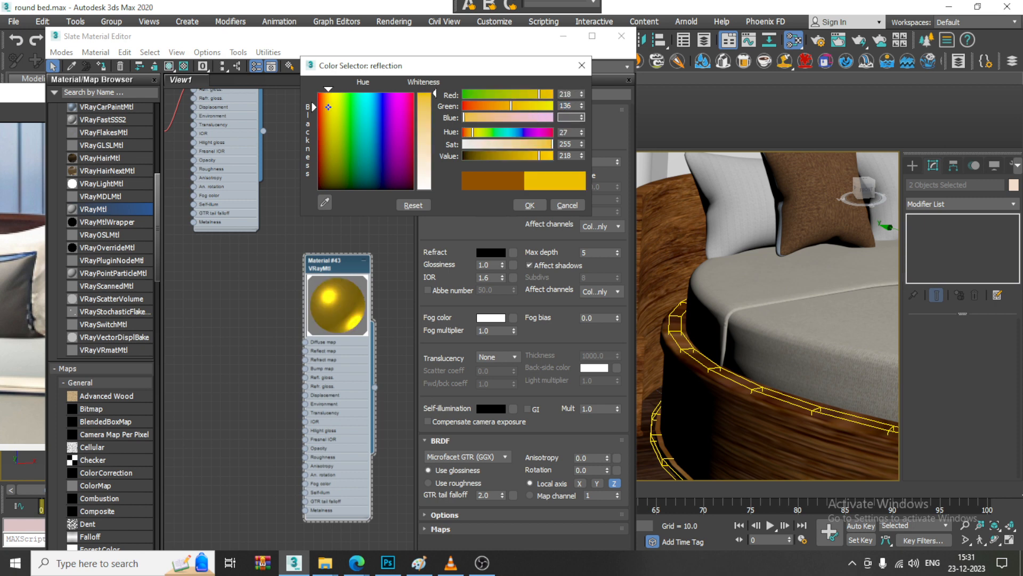
{"action": "type", "text": "120"}
{"action": "key", "text": "Return"}
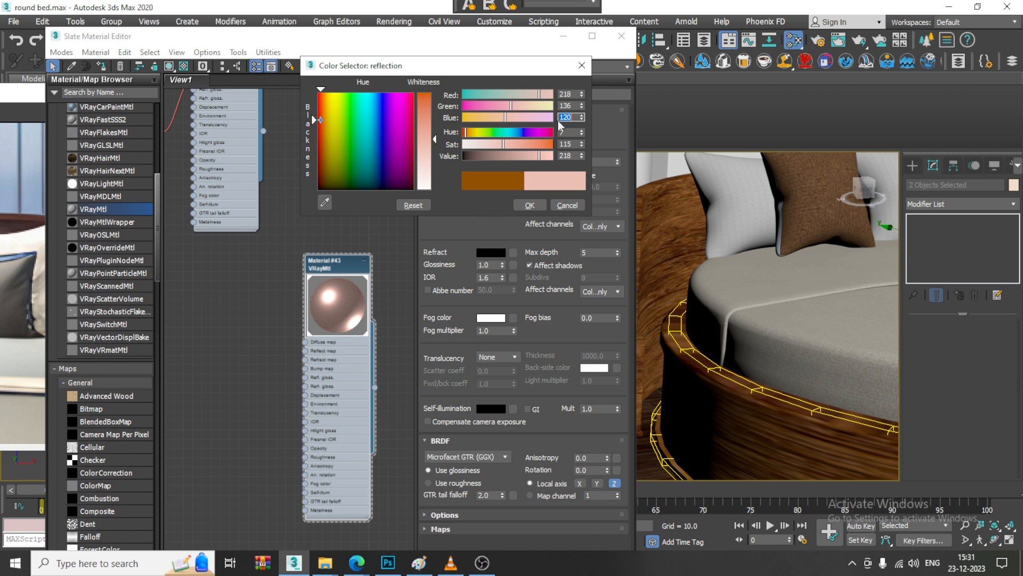
{"action": "left_click", "coordinate": [532, 206]}
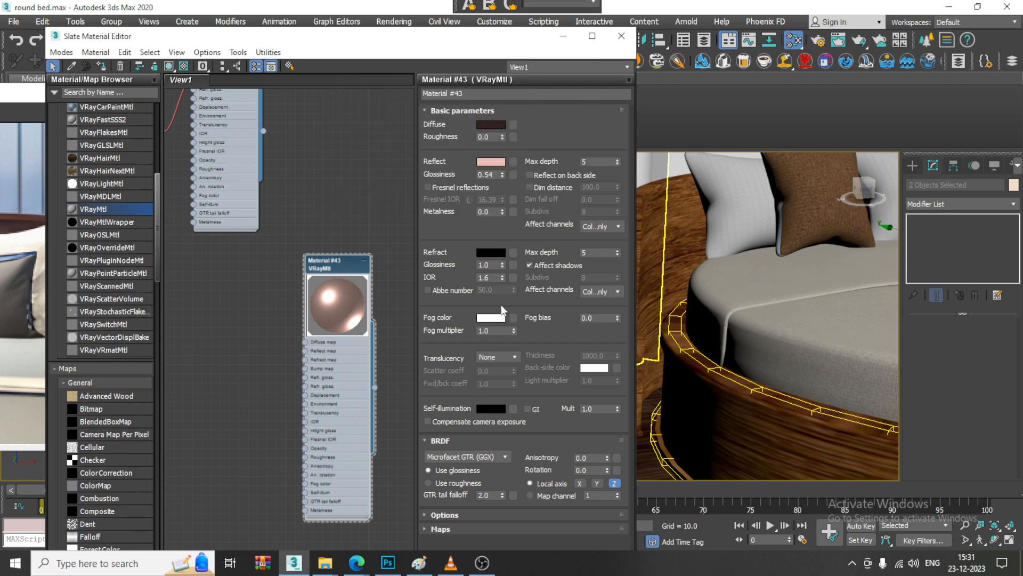
- Set the reflection glossiness to 0.8 and max depth to 8, with Fresnel reflections enabled at an IOR of 10
{"action": "double_click", "coordinate": [489, 175]}
{"action": "type", "text": "0.8"}
{"action": "key", "text": "Return"}
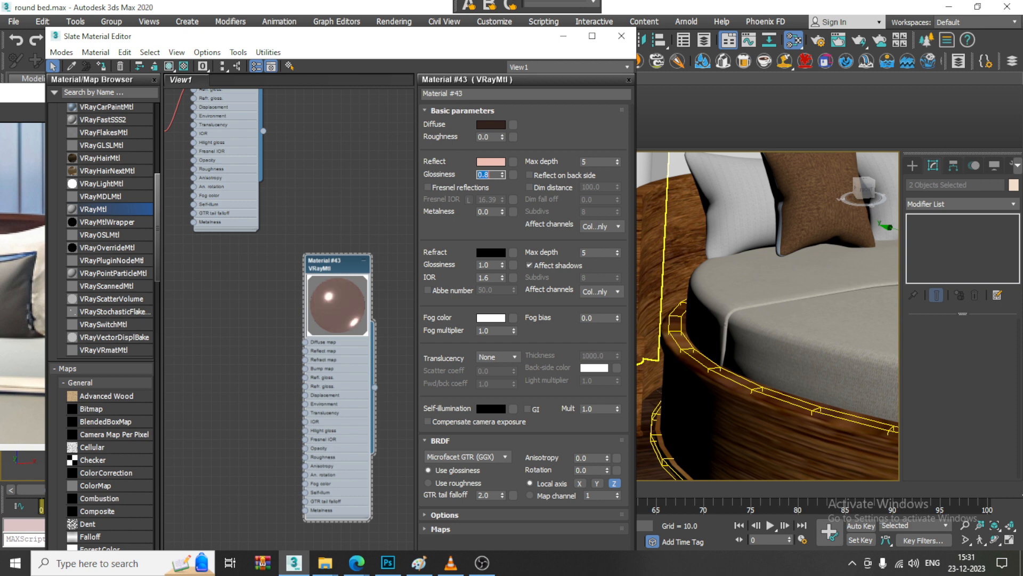
{"action": "left_click", "coordinate": [436, 188]}
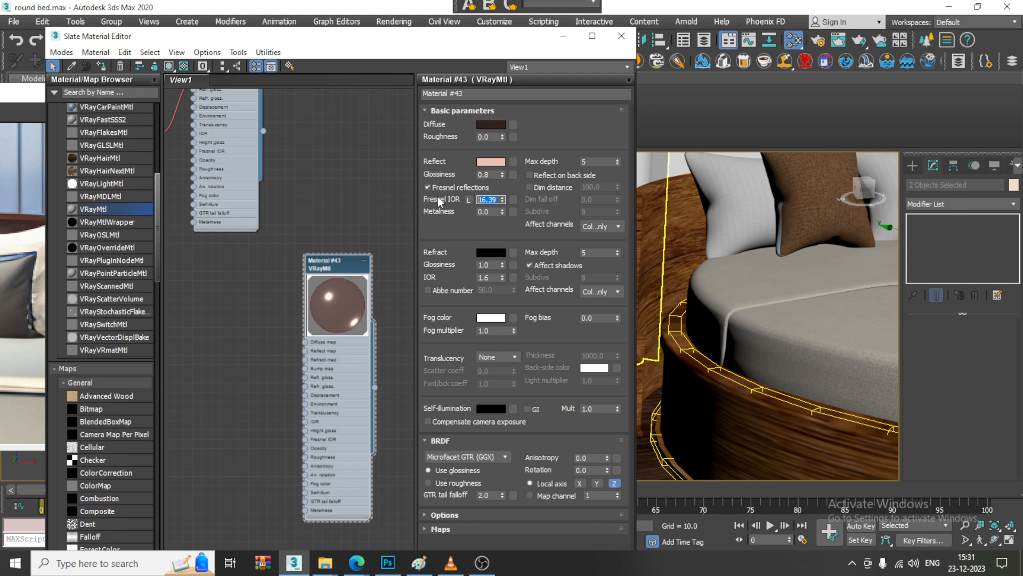
{"action": "type", "text": "10"}
{"action": "key", "text": "Return"}
{"action": "double_click", "coordinate": [604, 160]}
{"action": "type", "text": "8"}
{"action": "left_click", "coordinate": [428, 187]}
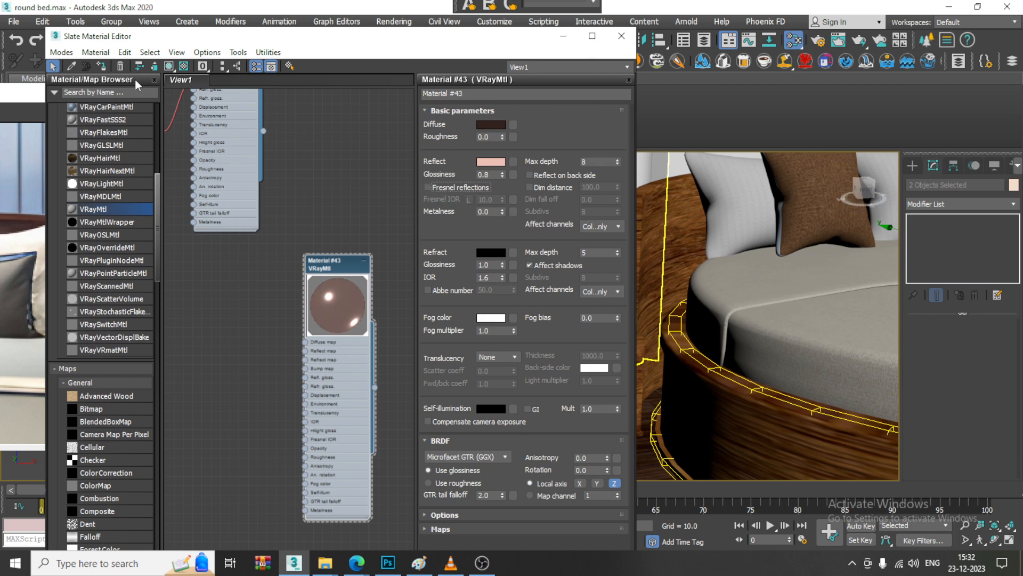
{"action": "left_click", "coordinate": [429, 187]}
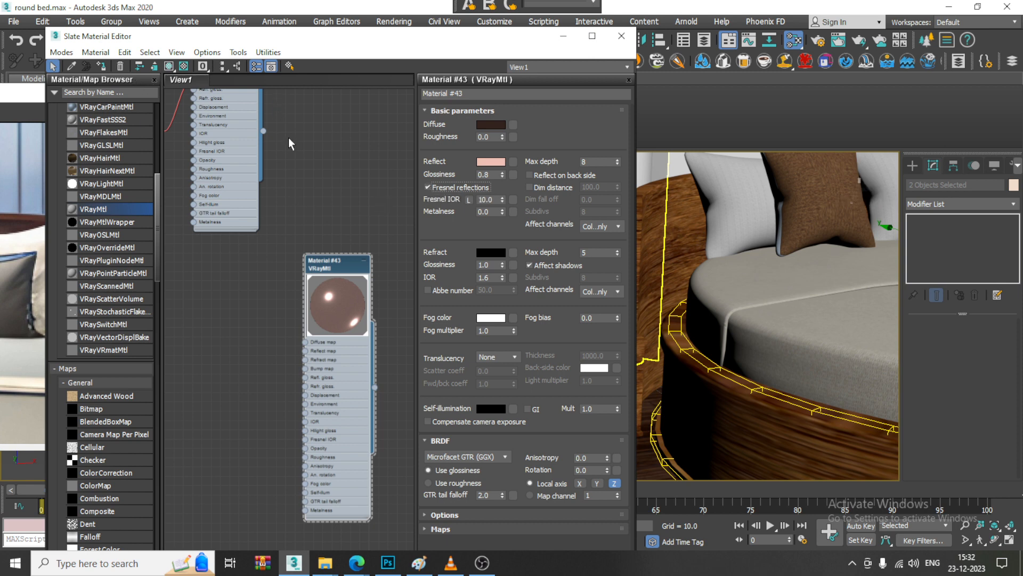
- Minimize the material editor, render the bedside lamp again to check the copper-toned stand, and close the frame buffer
{"action": "left_click", "coordinate": [564, 37]}
{"action": "left_click", "coordinate": [397, 21]}
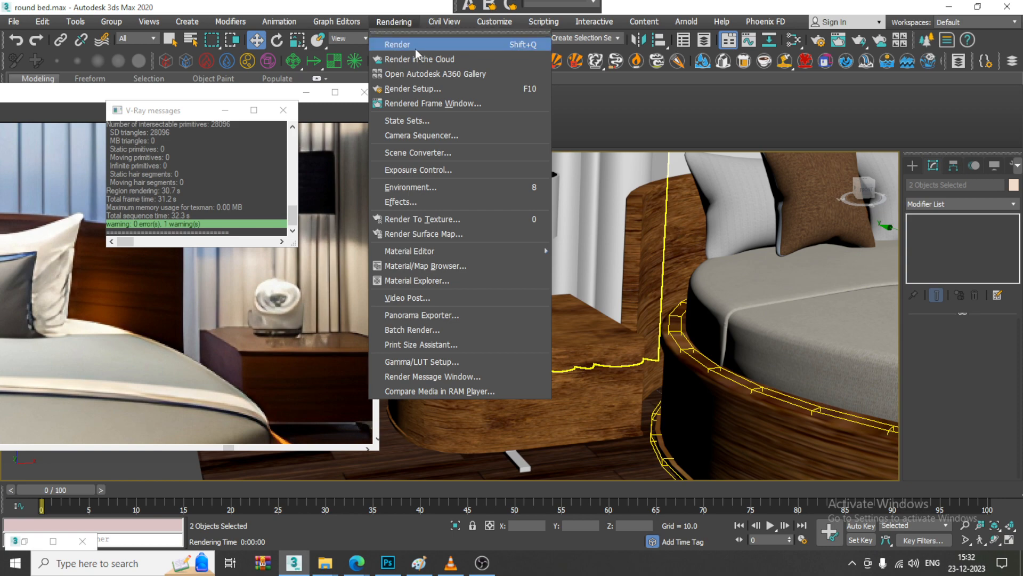
{"action": "left_click", "coordinate": [415, 49]}
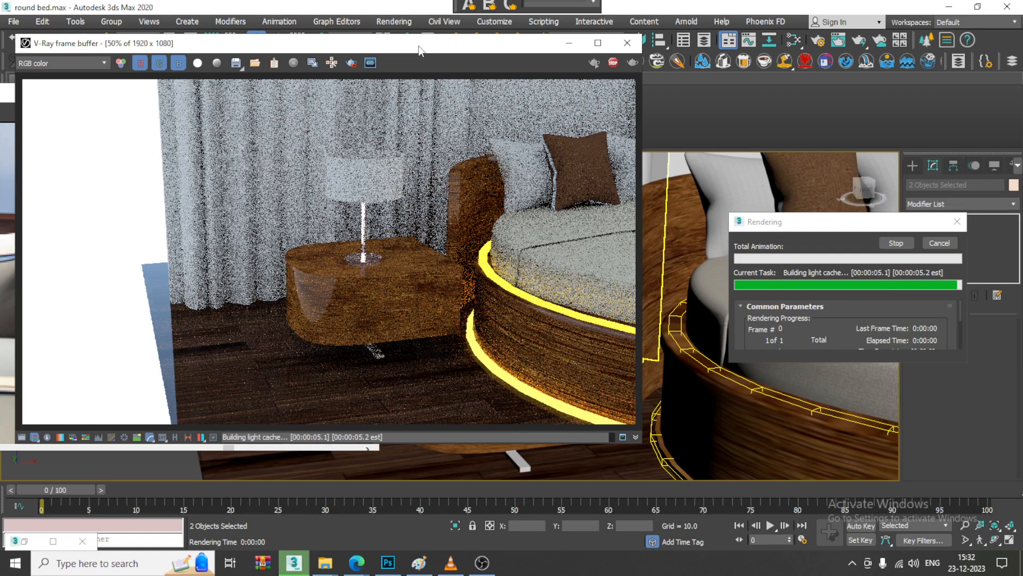
{"action": "left_click", "coordinate": [627, 42]}
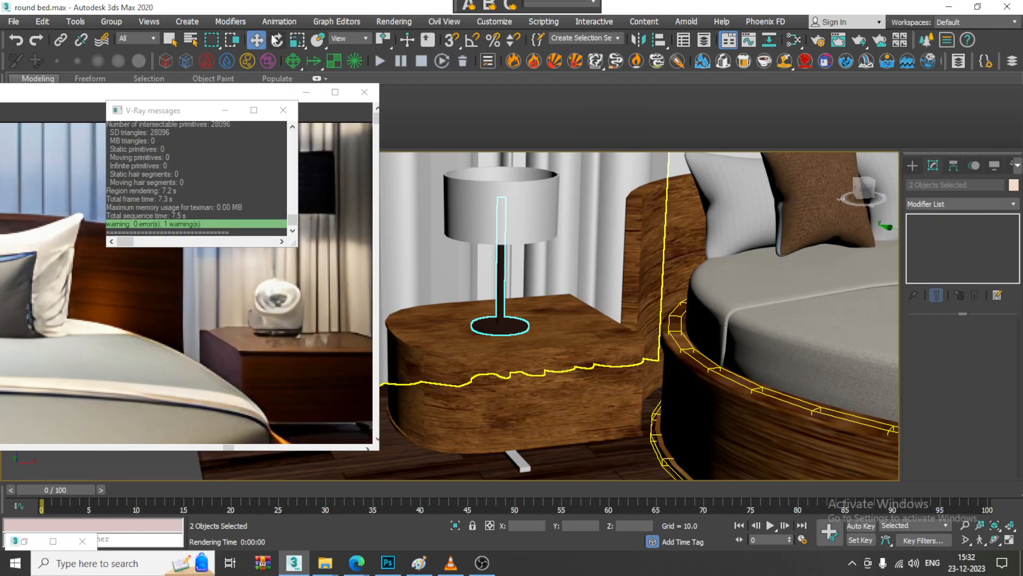
- Clear the VRaySky map from the environment background in the Environment and Effects settings
{"action": "left_click", "coordinate": [399, 21]}
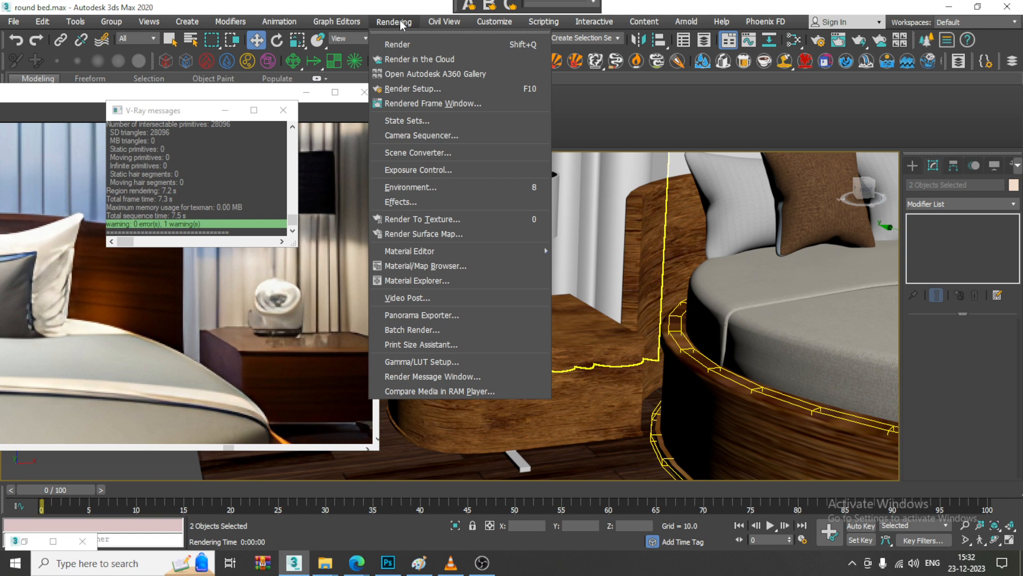
{"action": "left_click", "coordinate": [456, 188]}
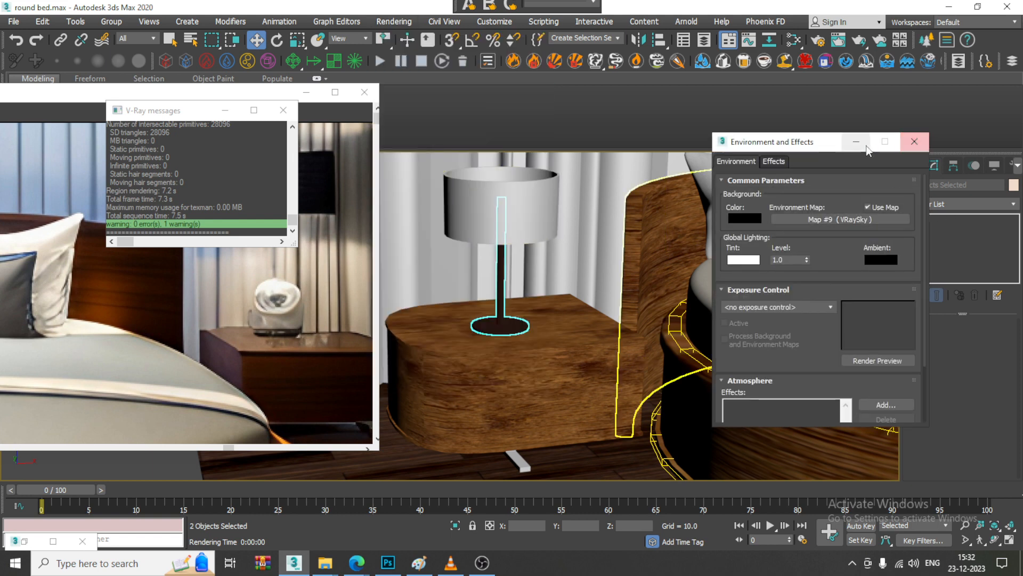
{"action": "right_click", "coordinate": [839, 220]}
{"action": "left_click", "coordinate": [861, 256]}
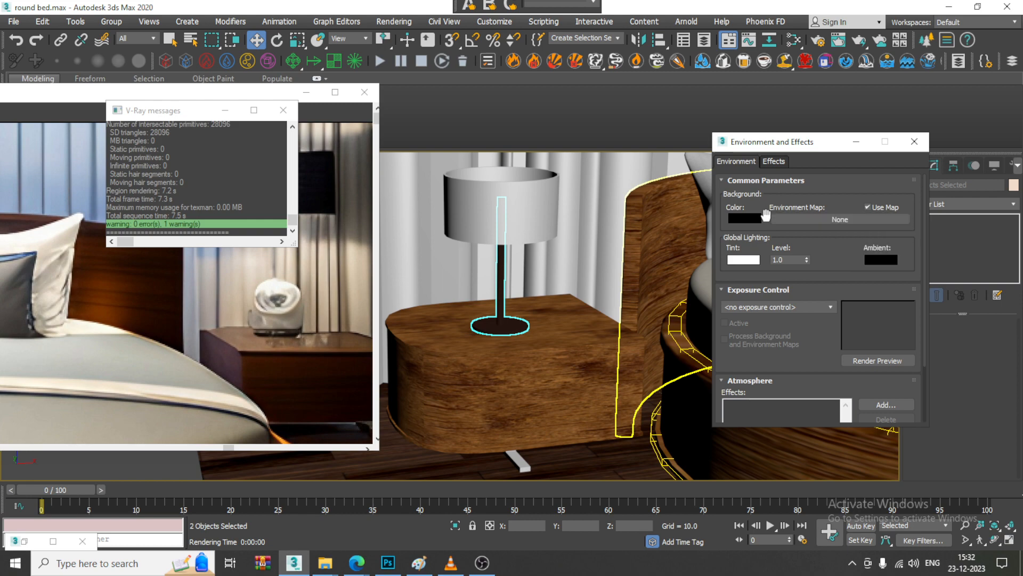
- Render the perspective view to check the lighting without the sky map, and close the frame buffer
{"action": "left_click", "coordinate": [392, 23]}
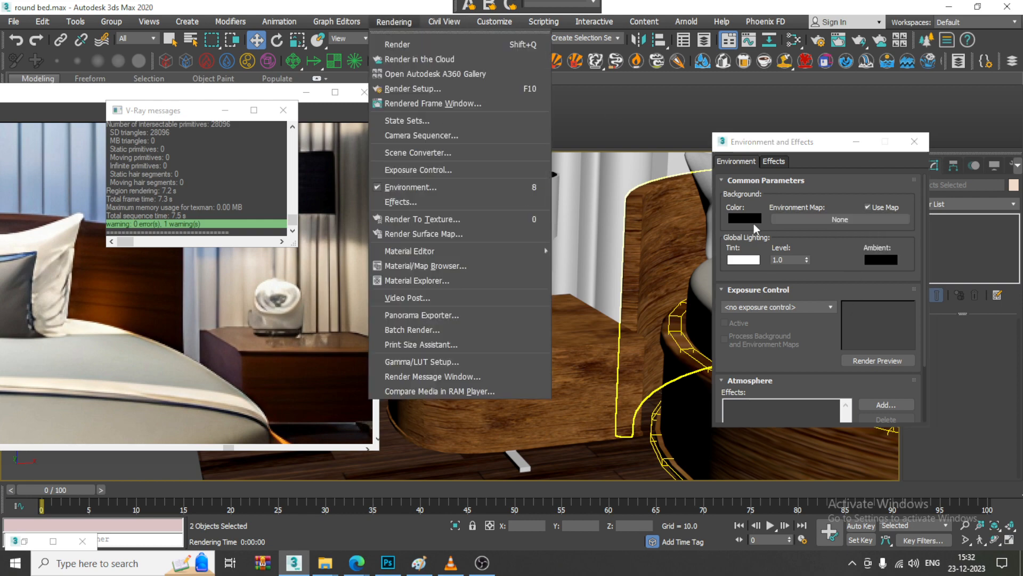
{"action": "left_click", "coordinate": [439, 47]}
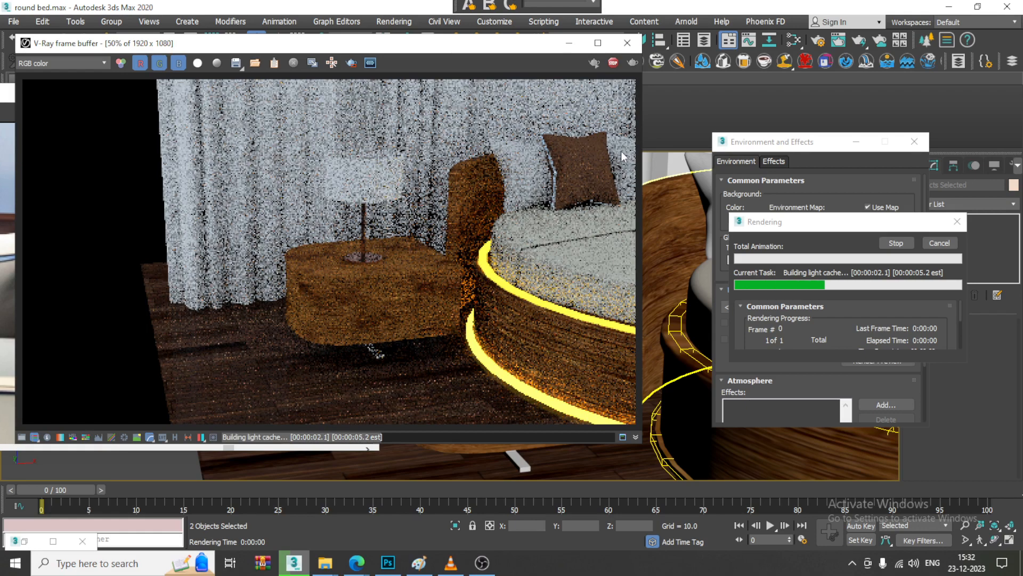
{"action": "left_click", "coordinate": [627, 43]}
{"action": "left_click", "coordinate": [394, 21]}
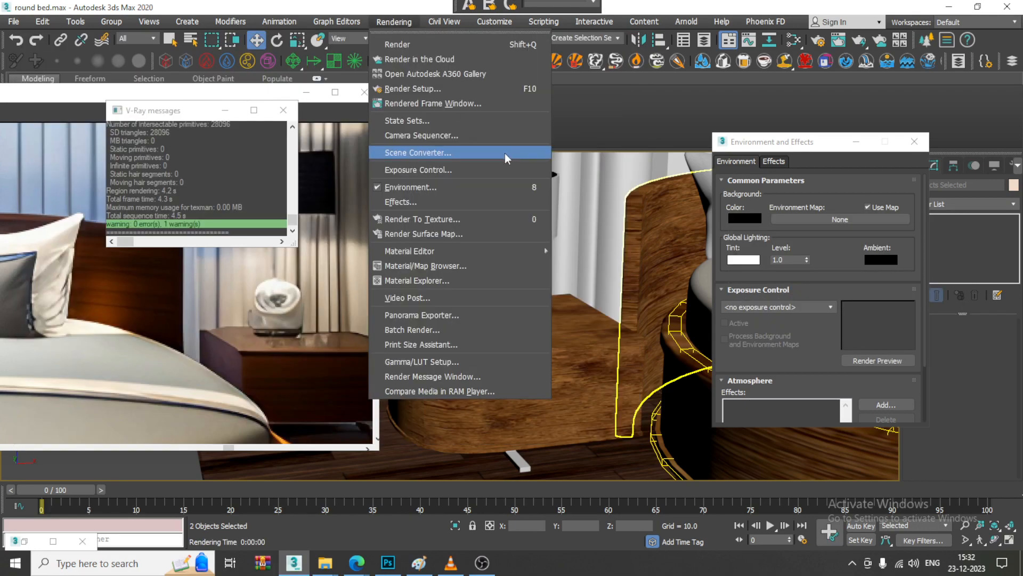
{"action": "left_click", "coordinate": [462, 187]}
{"action": "left_click", "coordinate": [394, 21]}
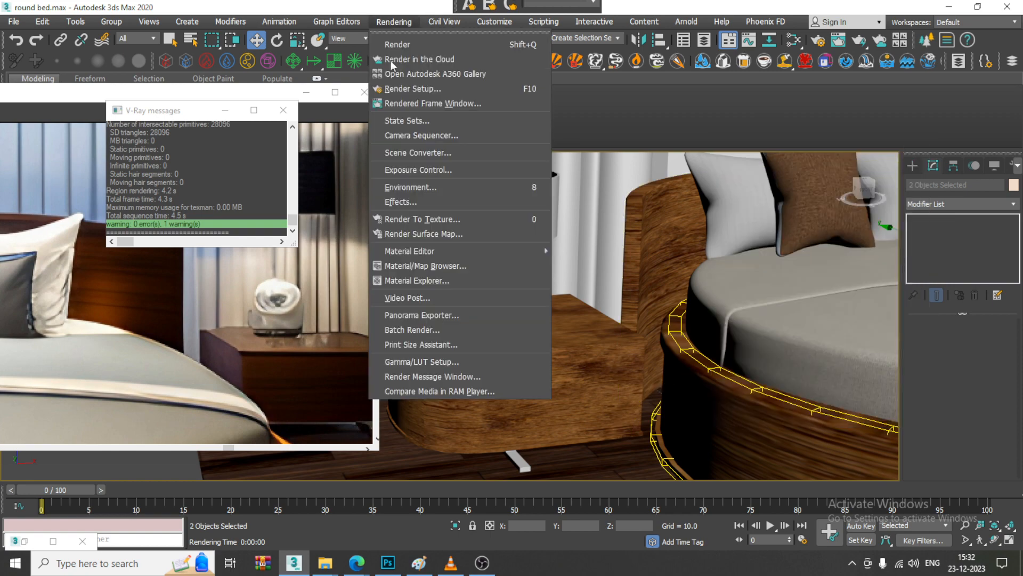
{"action": "left_click", "coordinate": [450, 187]}
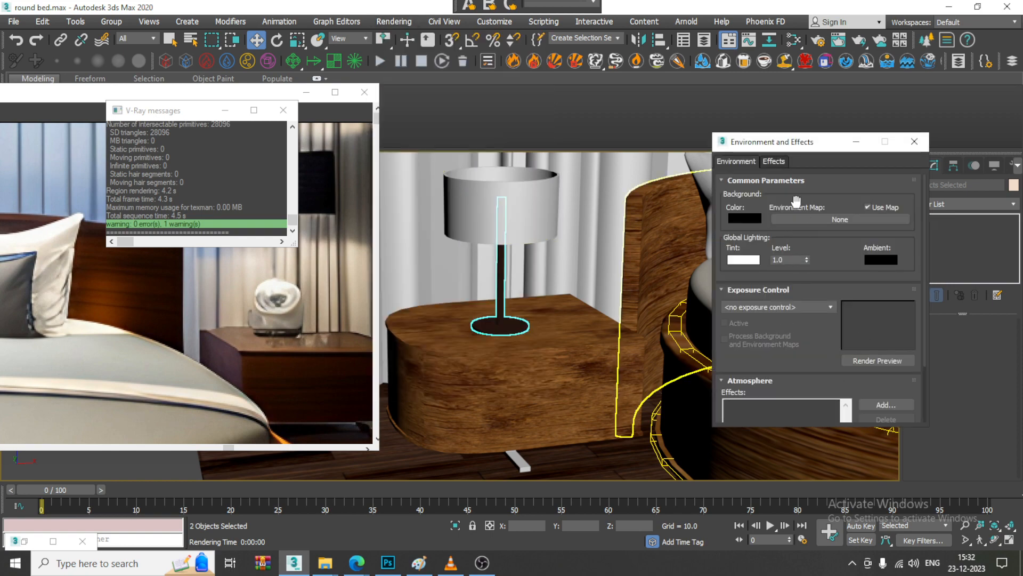
{"action": "left_click_drag", "start_coordinate": [823, 341], "coordinate": [817, 160]}
- Turn off the GI environment in the V-Ray environment section of the render setup
{"action": "left_click", "coordinate": [394, 21]}
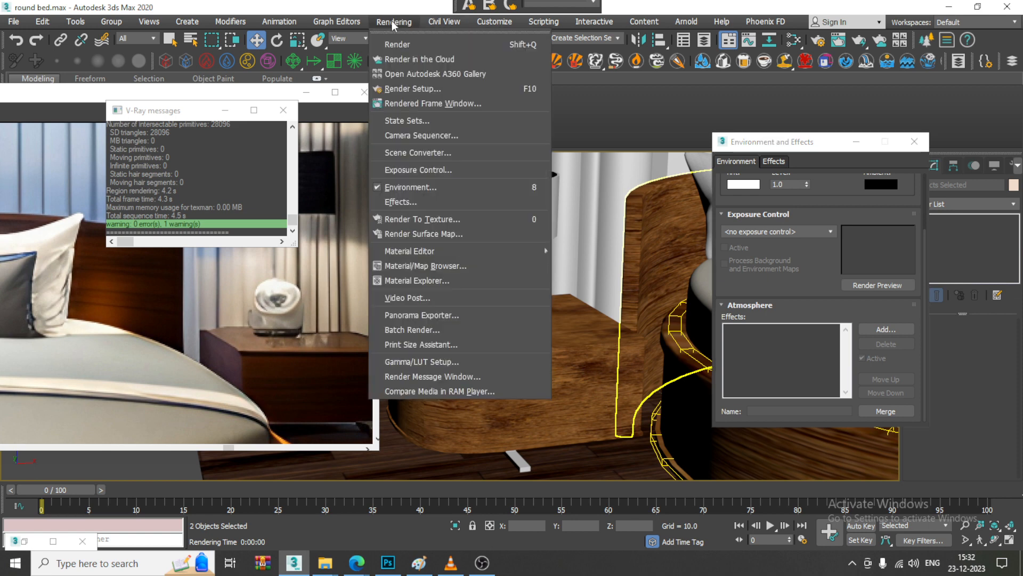
{"action": "left_click", "coordinate": [445, 88]}
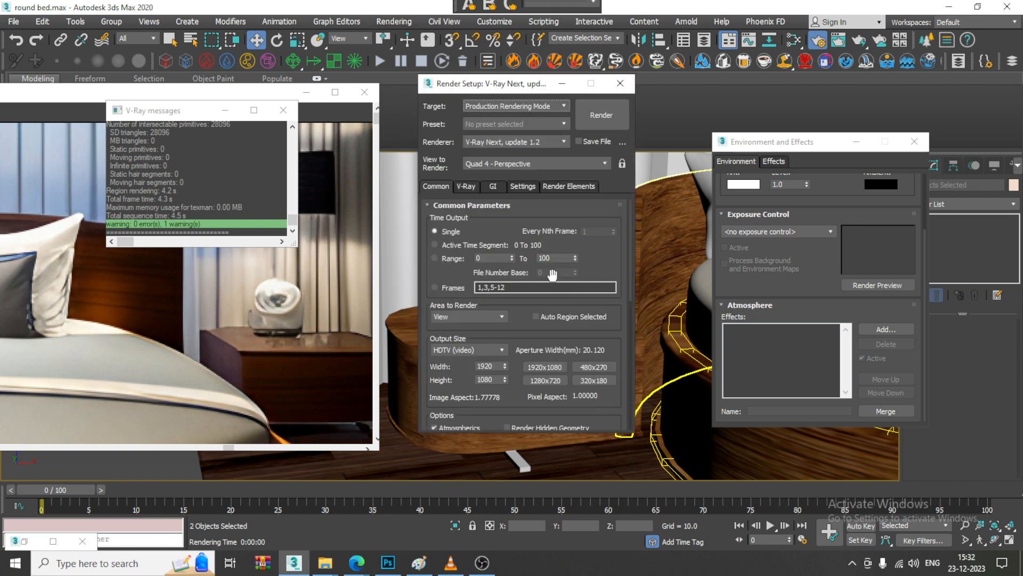
{"action": "left_click", "coordinate": [467, 186]}
{"action": "scroll", "coordinate": [544, 320], "scroll_direction": "down", "scroll_amount": 3}
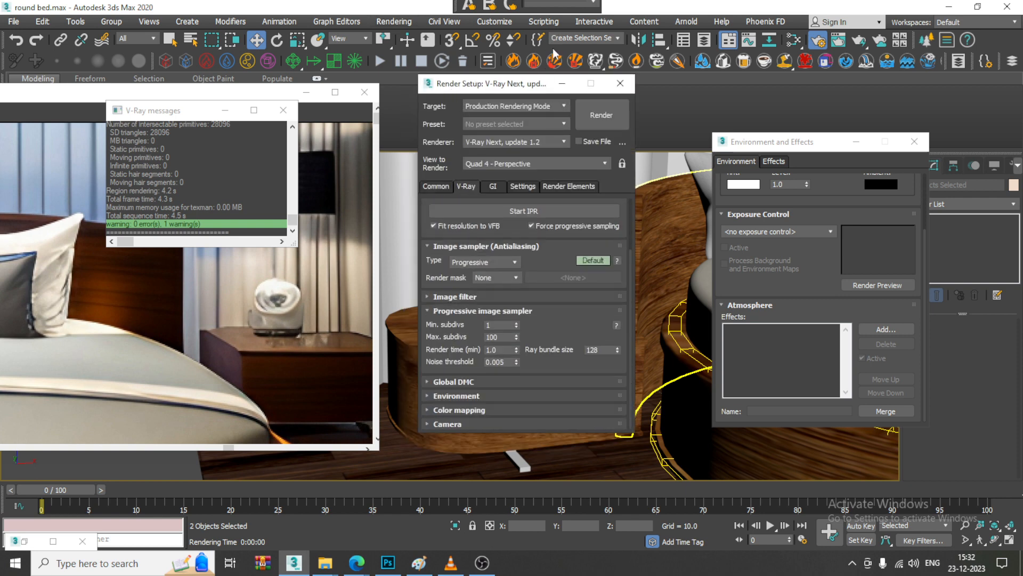
{"action": "left_click", "coordinate": [475, 397]}
{"action": "left_click", "coordinate": [436, 266]}
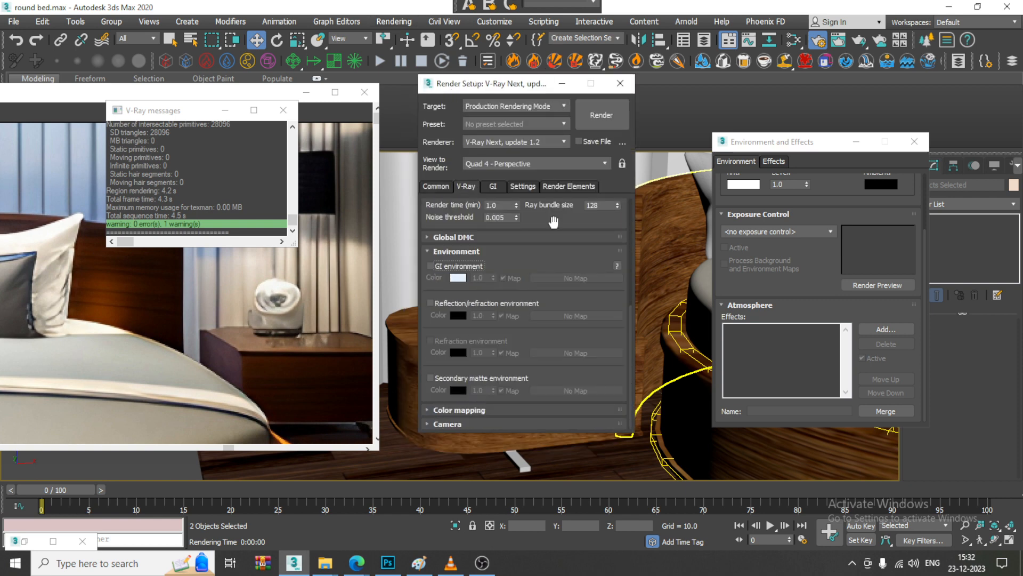
- Start a test render with the GI environment off, stop it early, and close the frame buffer
{"action": "left_click", "coordinate": [601, 114]}
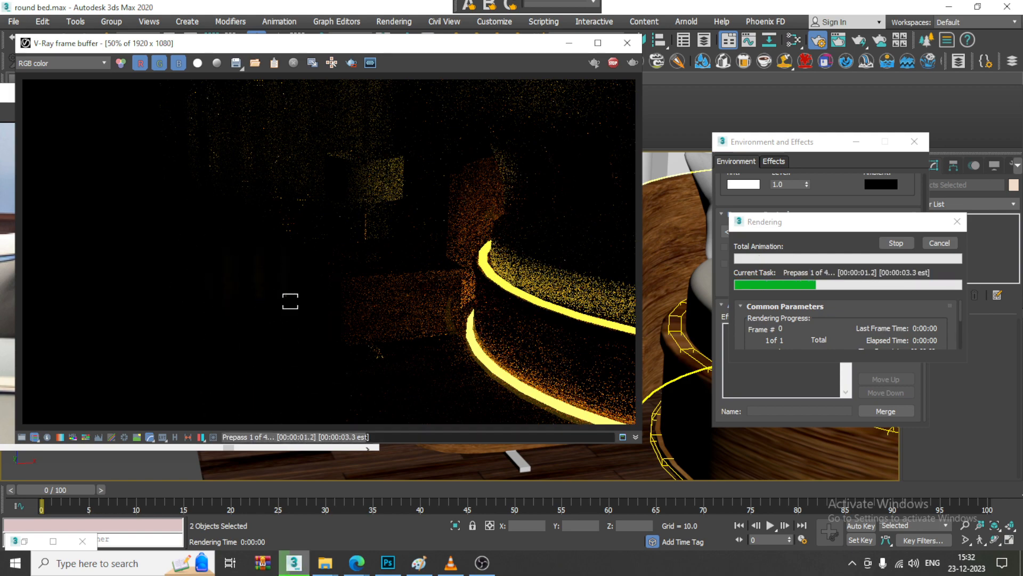
{"action": "left_click", "coordinate": [896, 242]}
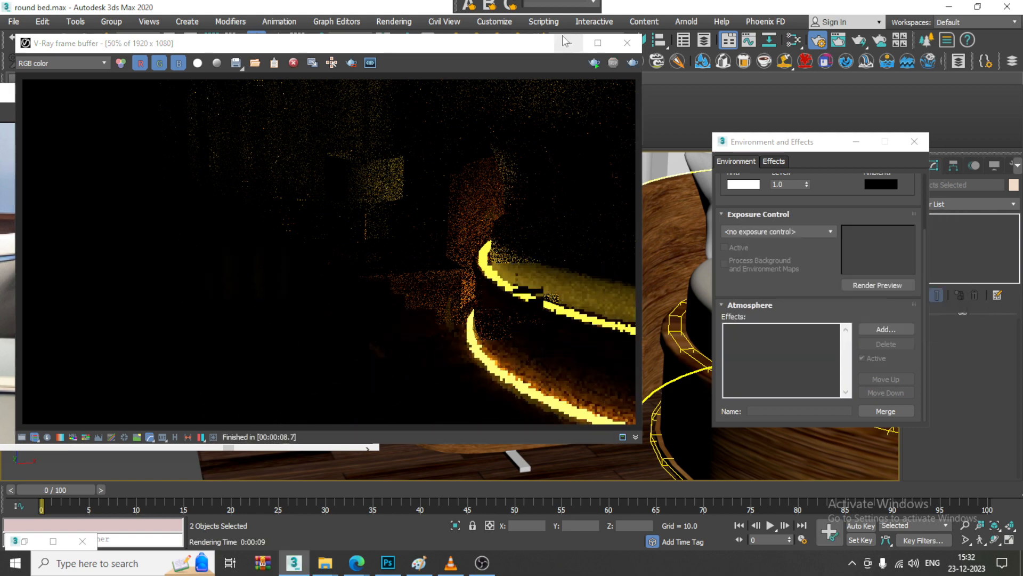
{"action": "left_click", "coordinate": [628, 45]}
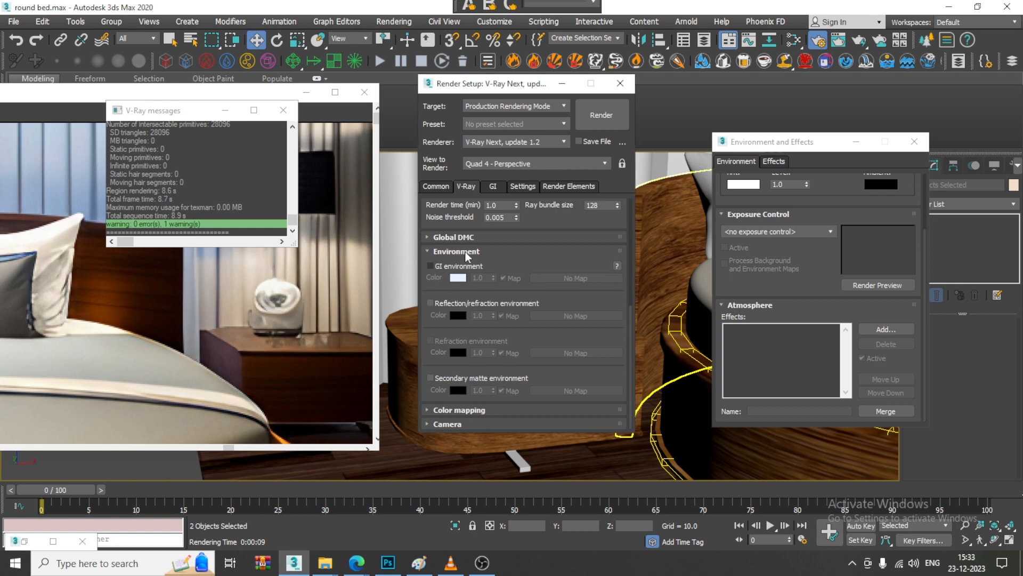
- Re-enable the GI environment and minimize the Render Setup and Environment and Effects windows
{"action": "left_click", "coordinate": [430, 265]}
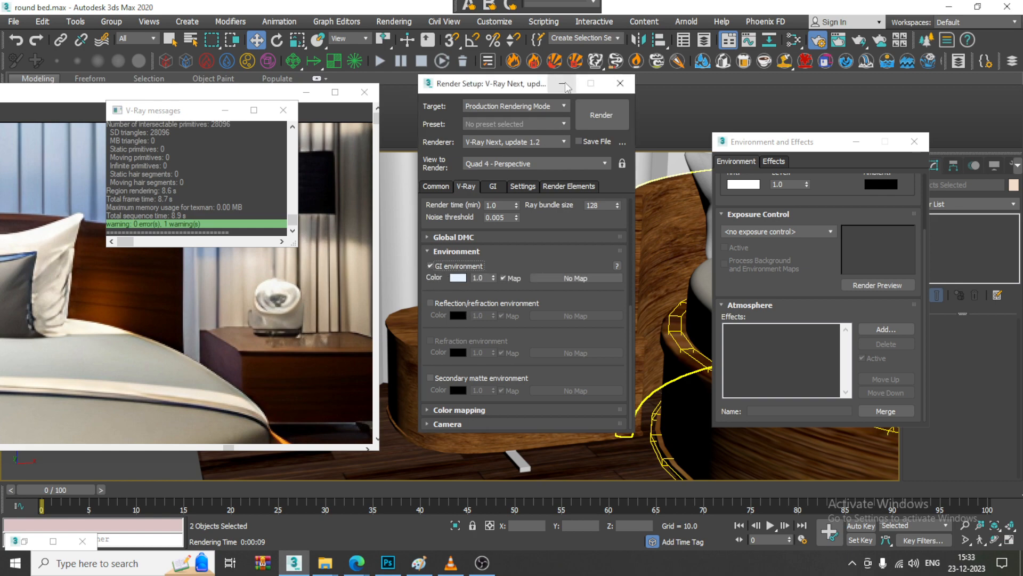
{"action": "left_click", "coordinate": [562, 84]}
{"action": "left_click", "coordinate": [856, 142]}
{"action": "scroll", "coordinate": [693, 293], "scroll_direction": "down", "scroll_amount": 5}
{"action": "middle_click_drag", "start_coordinate": [746, 299], "coordinate": [723, 295]}
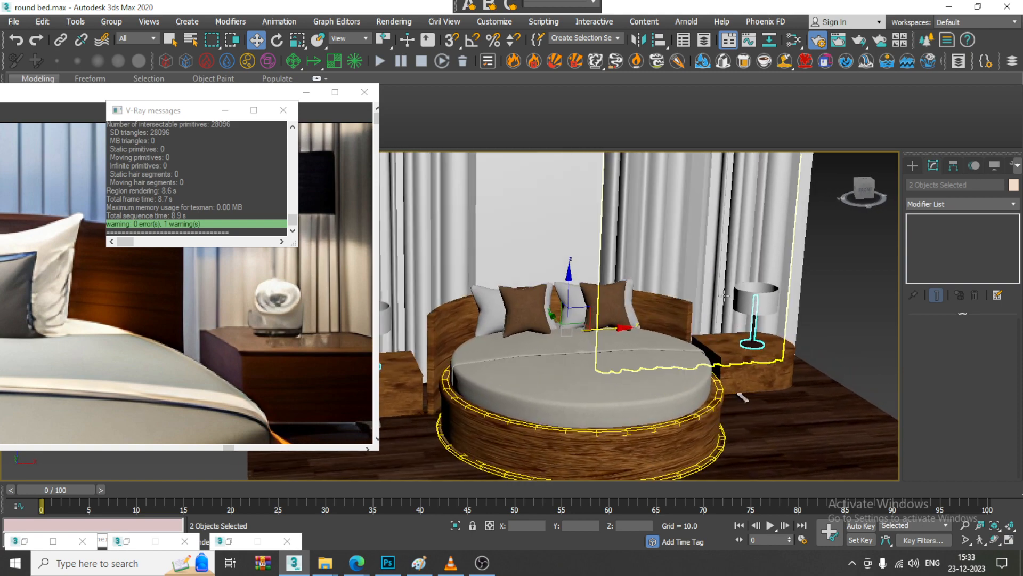
{"action": "left_click", "coordinate": [663, 235]}
{"action": "left_click", "coordinate": [465, 235], "text": "ctrl"}
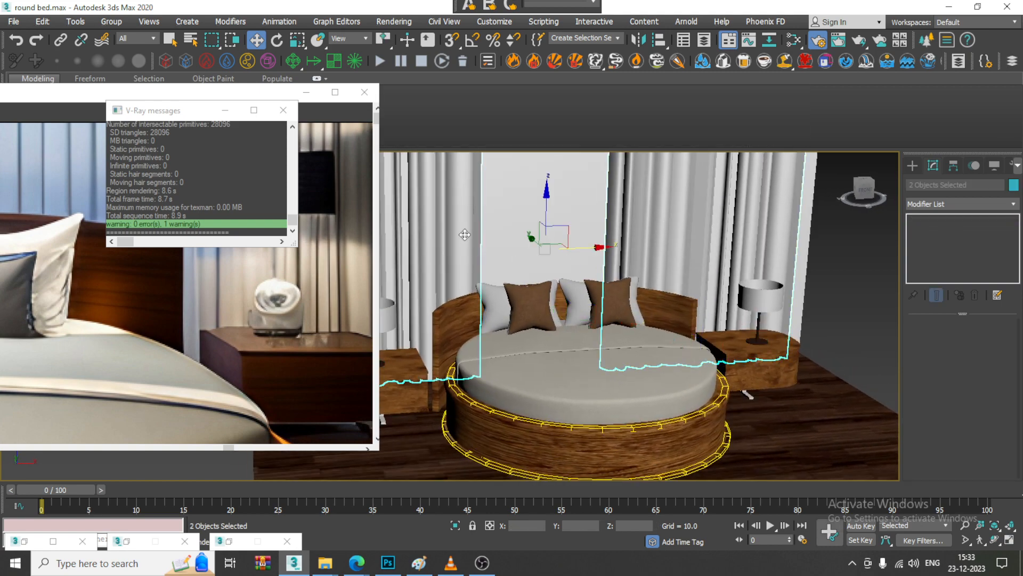
{"action": "key", "text": "m"}
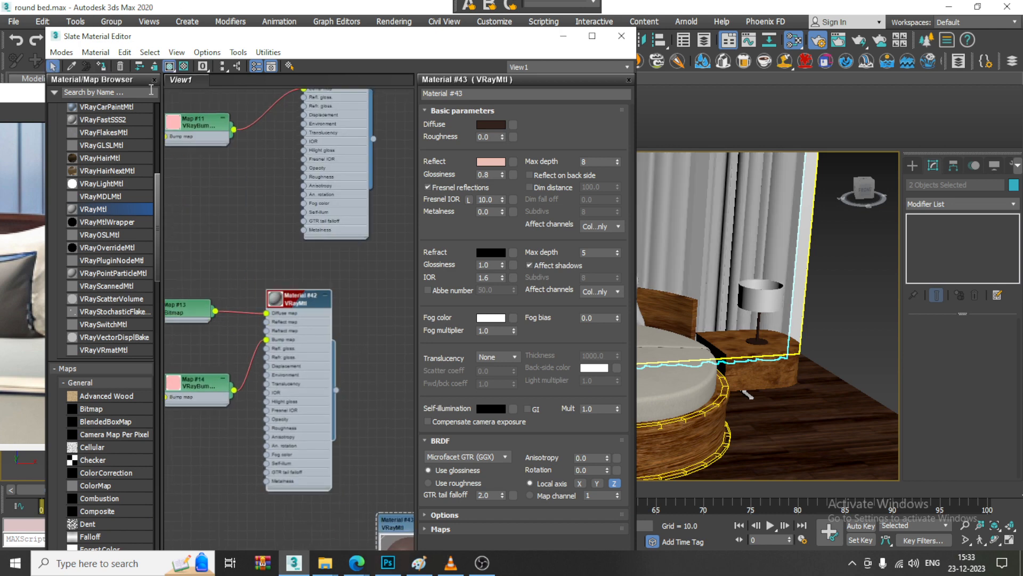
{"action": "left_click", "coordinate": [563, 35]}
{"action": "left_click", "coordinate": [817, 256]}
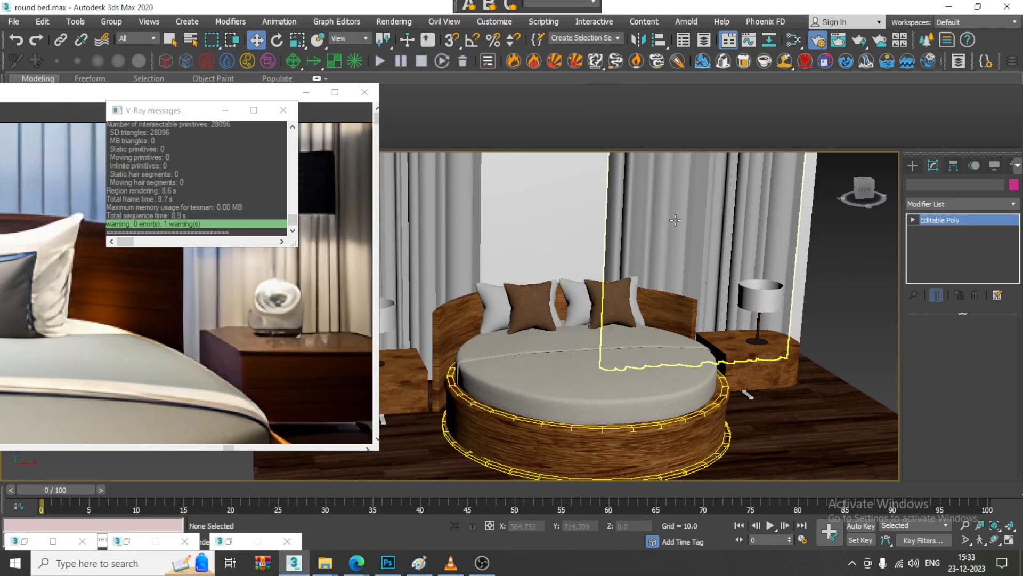
- Add a UVW Map modifier with Box mapping to the curtain on the right side of the bed
{"action": "left_click", "coordinate": [949, 204]}
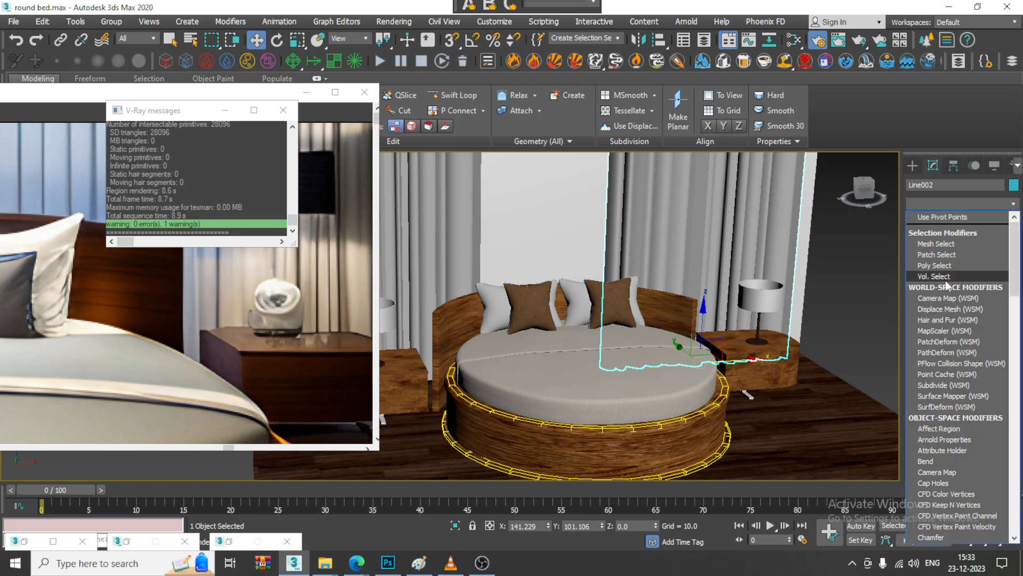
{"action": "key", "text": "u"}
{"action": "left_click", "coordinate": [947, 413]}
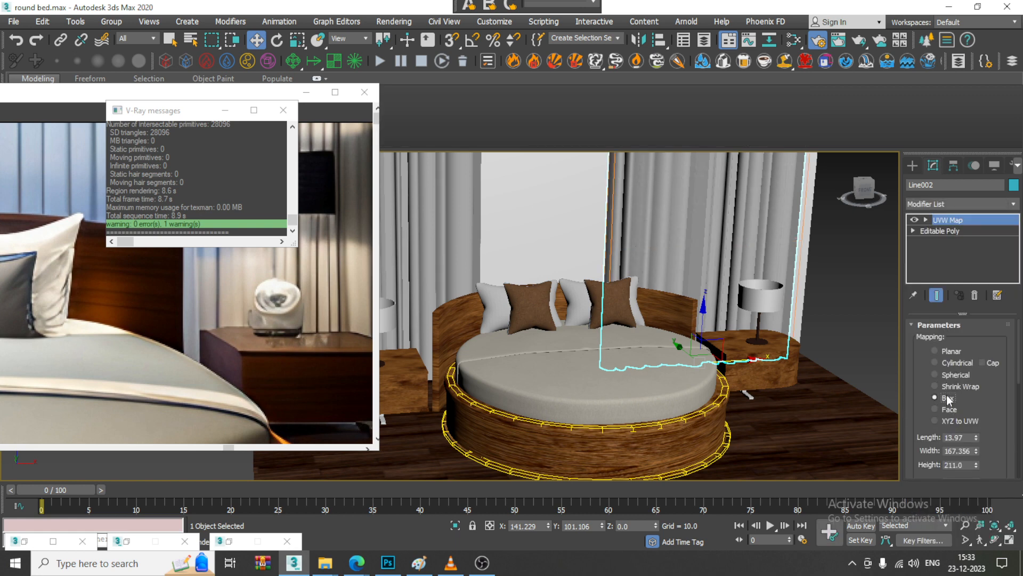
{"action": "middle_click_drag", "start_coordinate": [640, 320], "coordinate": [673, 281], "text": "alt"}
- Add a UVW Map modifier with Box mapping to the curtain on the left side of the bed
{"action": "left_click", "coordinate": [490, 320]}
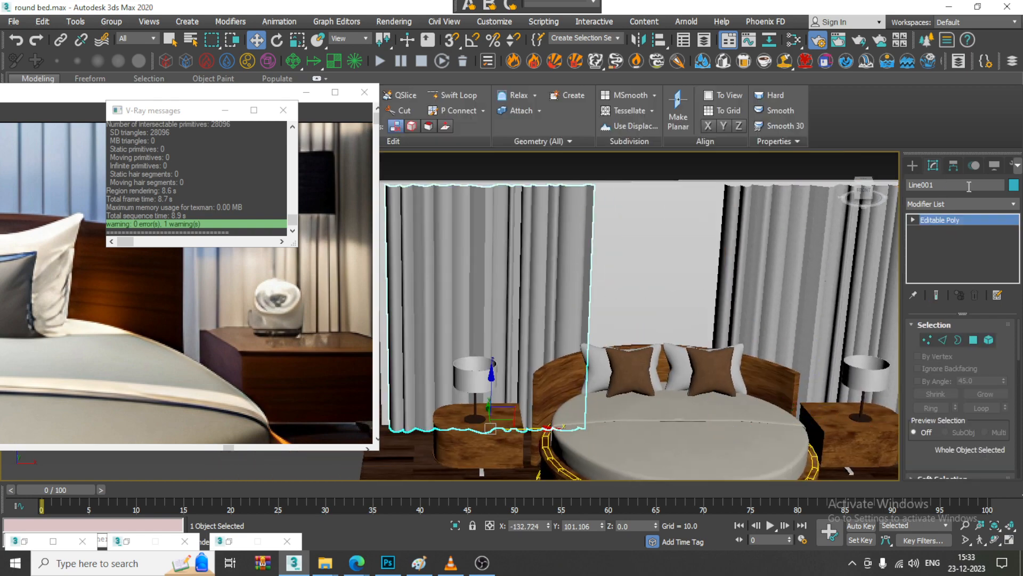
{"action": "left_click", "coordinate": [958, 205]}
{"action": "scroll", "coordinate": [955, 277], "scroll_direction": "down", "scroll_amount": 15}
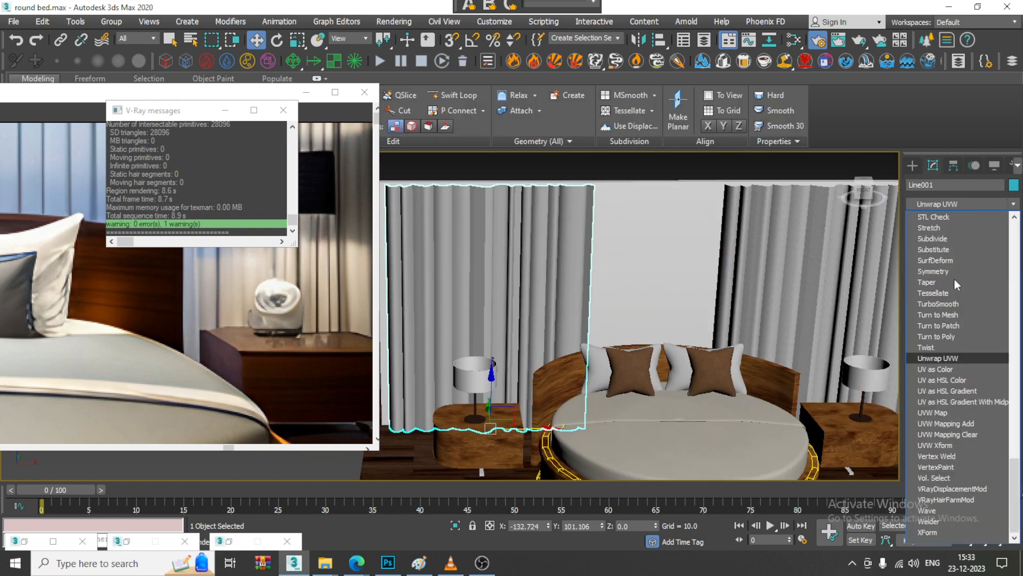
{"action": "left_click", "coordinate": [968, 414]}
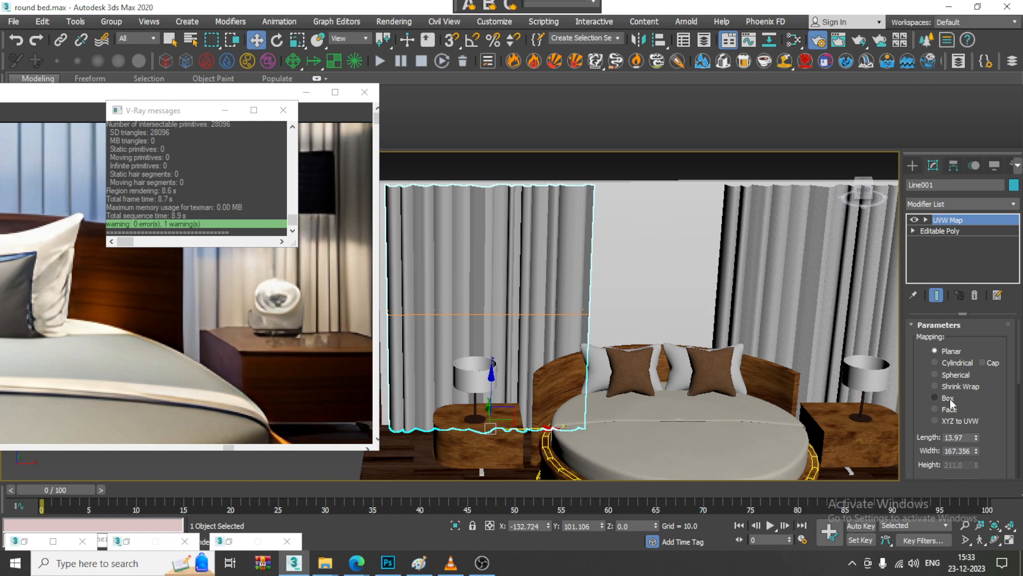
{"action": "left_click", "coordinate": [950, 400]}
{"action": "middle_click_drag", "start_coordinate": [635, 310], "coordinate": [584, 329], "text": "alt"}
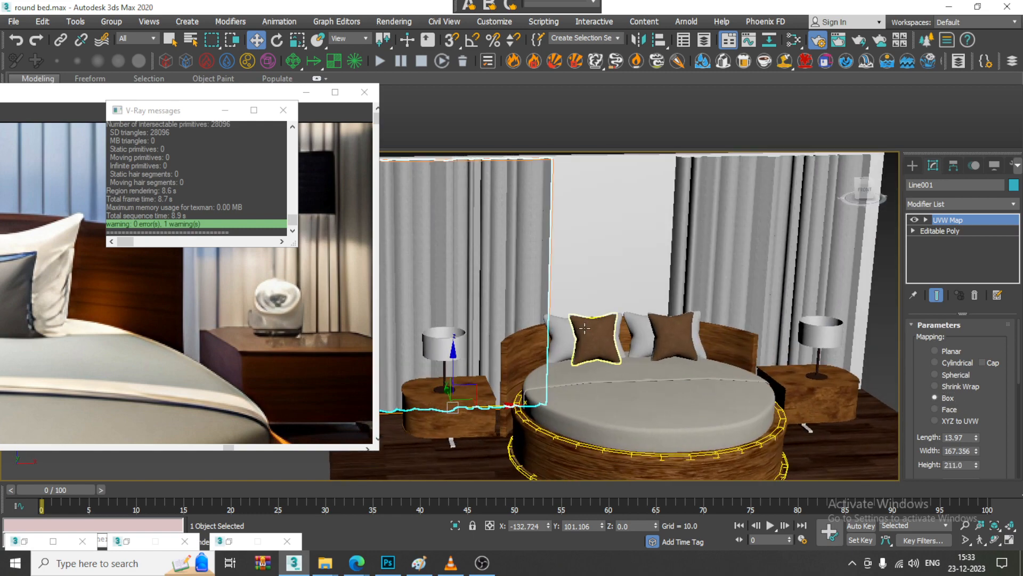
- Select both bedside lampshades and create a VRayLightMtl in an empty area of the material editor
{"action": "scroll", "coordinate": [120, 302], "scroll_direction": "down", "scroll_amount": 1}
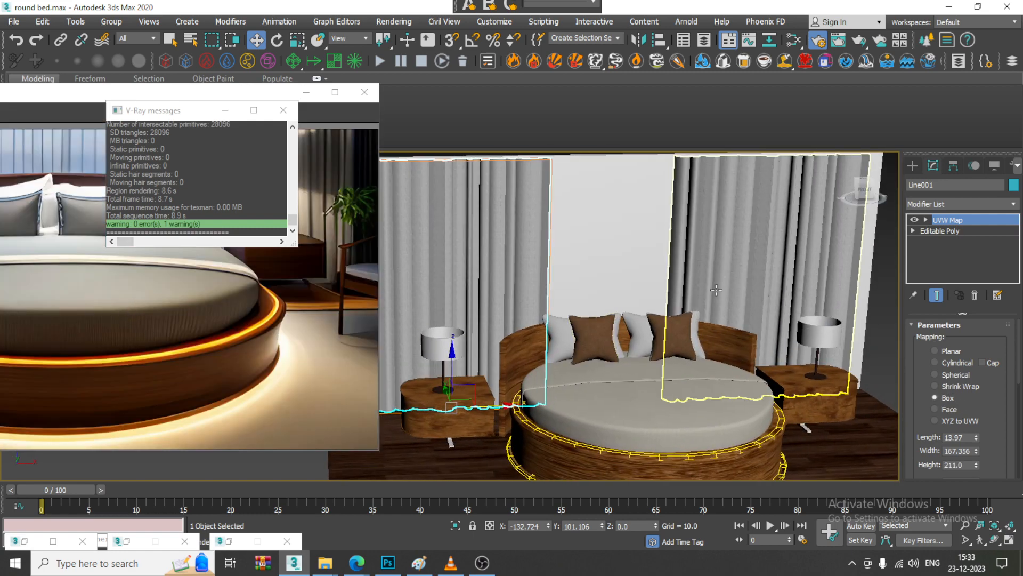
{"action": "middle_click_drag", "start_coordinate": [682, 307], "coordinate": [701, 276]}
{"action": "left_click", "coordinate": [757, 305]}
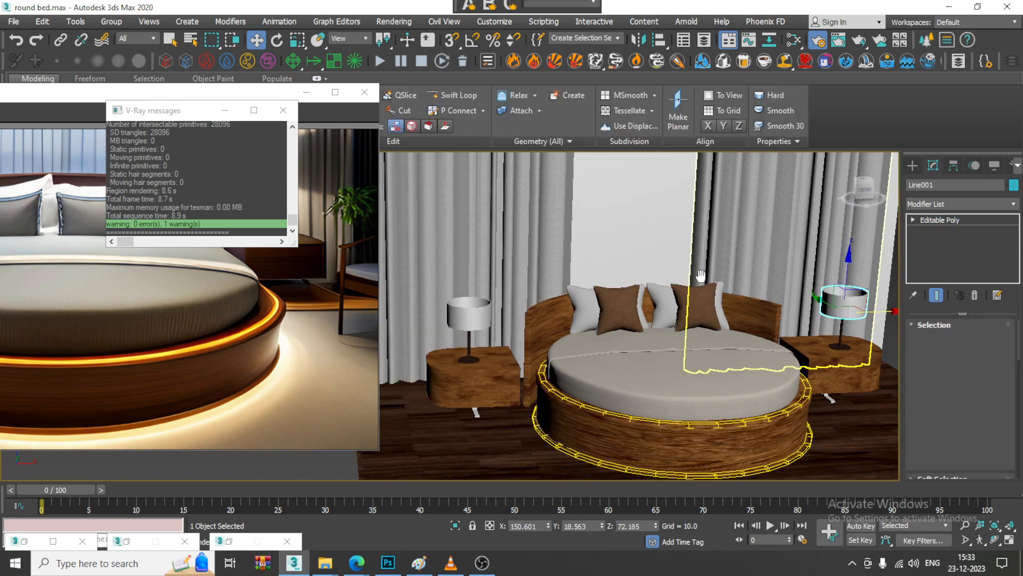
{"action": "left_click", "coordinate": [489, 309], "text": "ctrl"}
{"action": "key", "text": "m"}
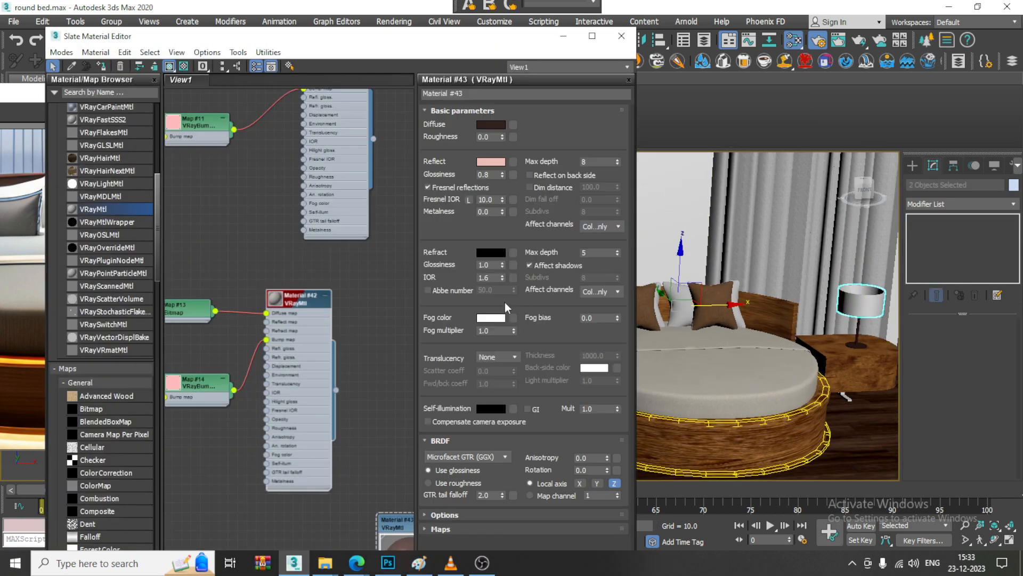
{"action": "middle_click_drag", "start_coordinate": [219, 511], "coordinate": [244, 205]}
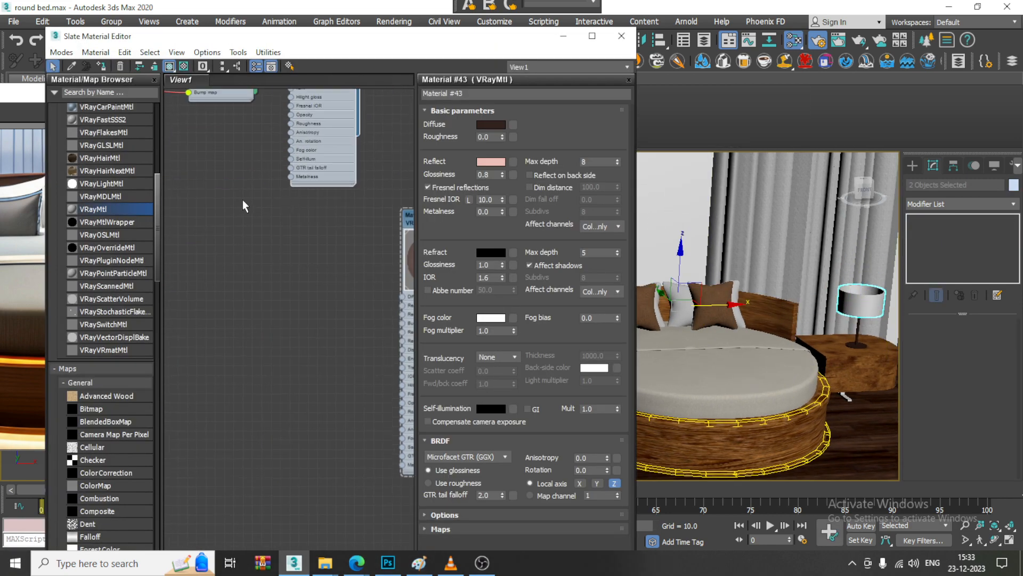
{"action": "left_click_drag", "start_coordinate": [262, 332], "coordinate": [262, 331]}
{"action": "double_click", "coordinate": [262, 331]}
- Set the light material's color to a pale warm cream, assign it to both lampshades, and minimize the material editor
{"action": "left_click", "coordinate": [461, 131]}
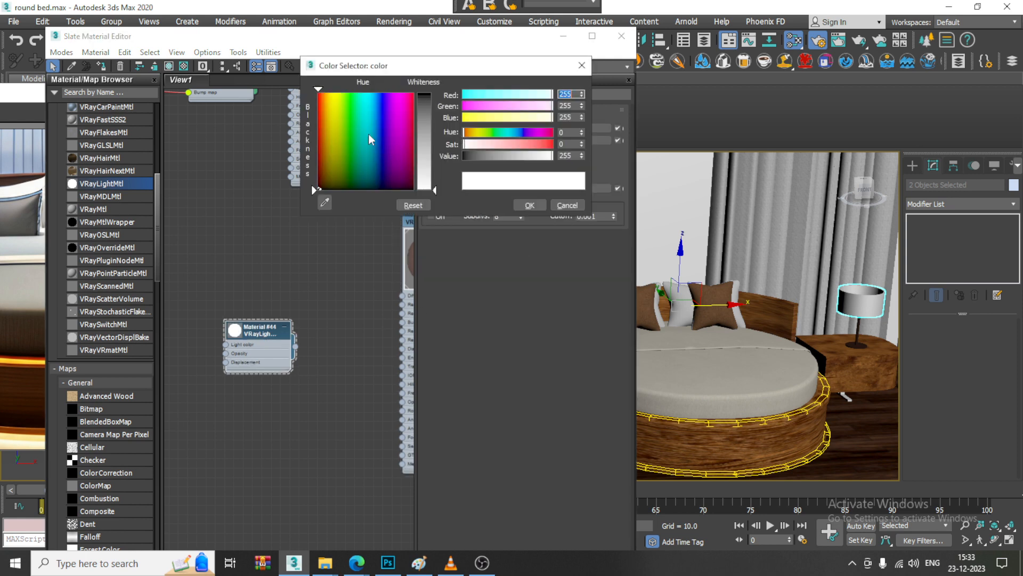
{"action": "left_click", "coordinate": [328, 136]}
{"action": "left_click_drag", "start_coordinate": [427, 180], "coordinate": [427, 172]}
{"action": "left_click", "coordinate": [530, 205]}
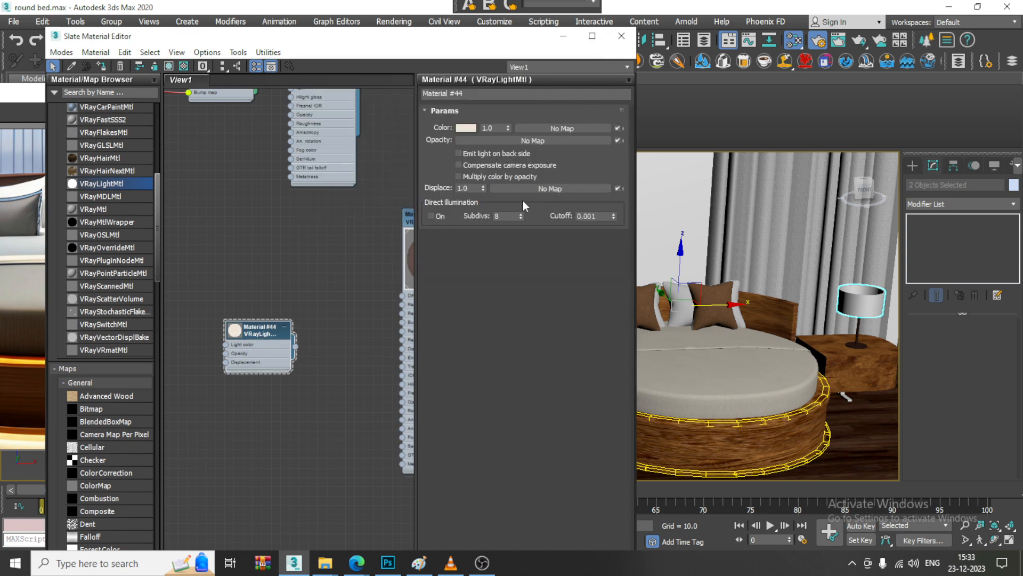
{"action": "left_click", "coordinate": [102, 67]}
{"action": "left_click", "coordinate": [564, 37]}
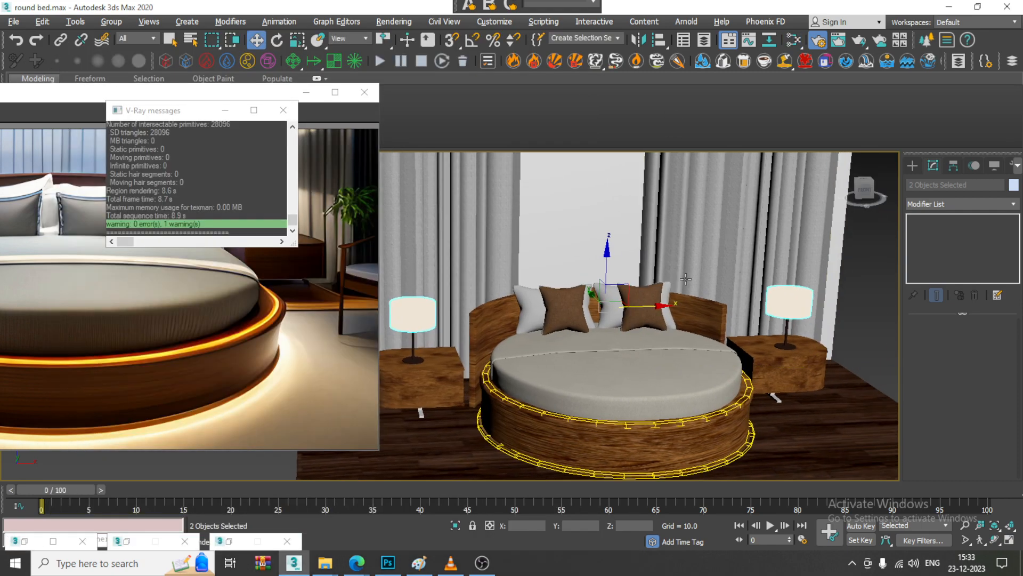
- Select the back wall box behind the curtains and convert it to an Editable Poly
{"action": "scroll", "coordinate": [613, 320], "scroll_direction": "down", "scroll_amount": 5}
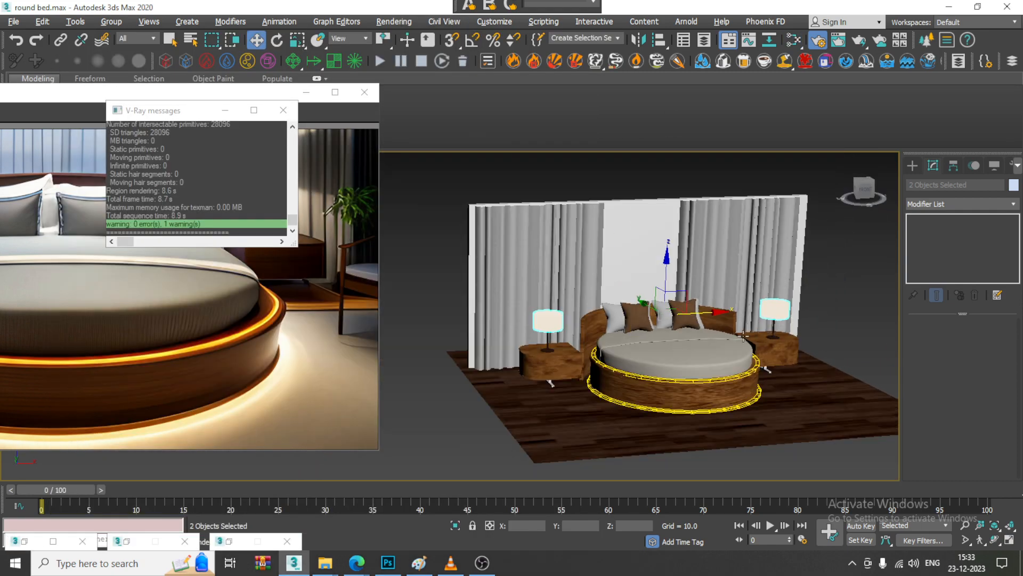
{"action": "middle_click_drag", "start_coordinate": [693, 266], "coordinate": [798, 272], "text": "alt"}
{"action": "left_click", "coordinate": [790, 265]}
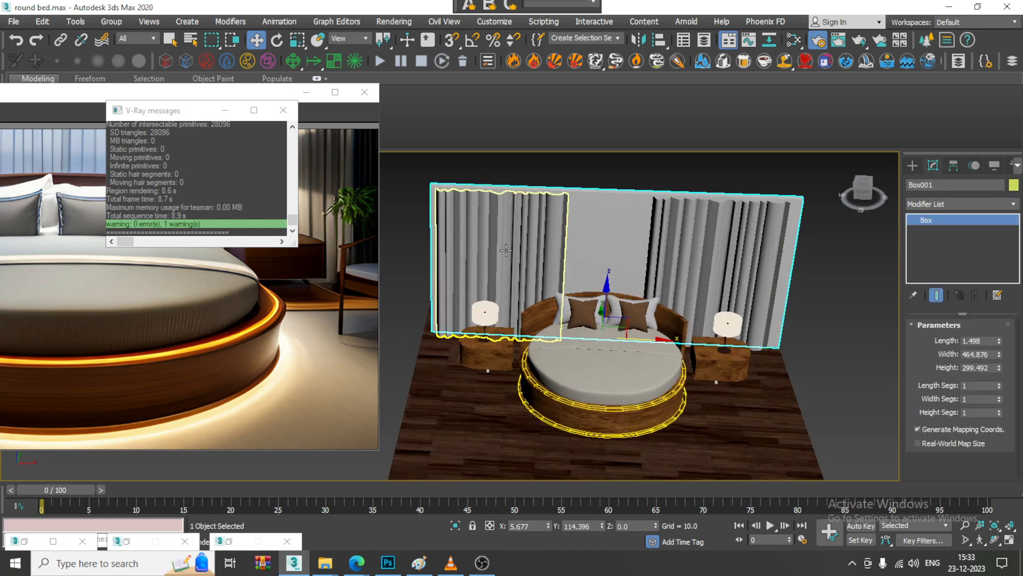
{"action": "middle_click_drag", "start_coordinate": [501, 237], "coordinate": [554, 265]}
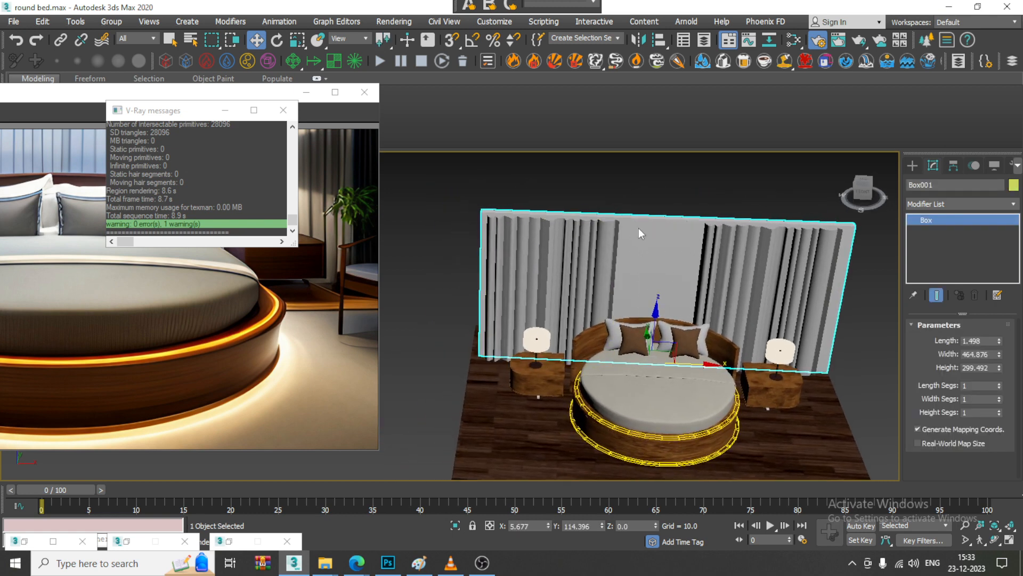
{"action": "right_click", "coordinate": [717, 360]}
{"action": "mouse_move", "coordinate": [783, 501]}
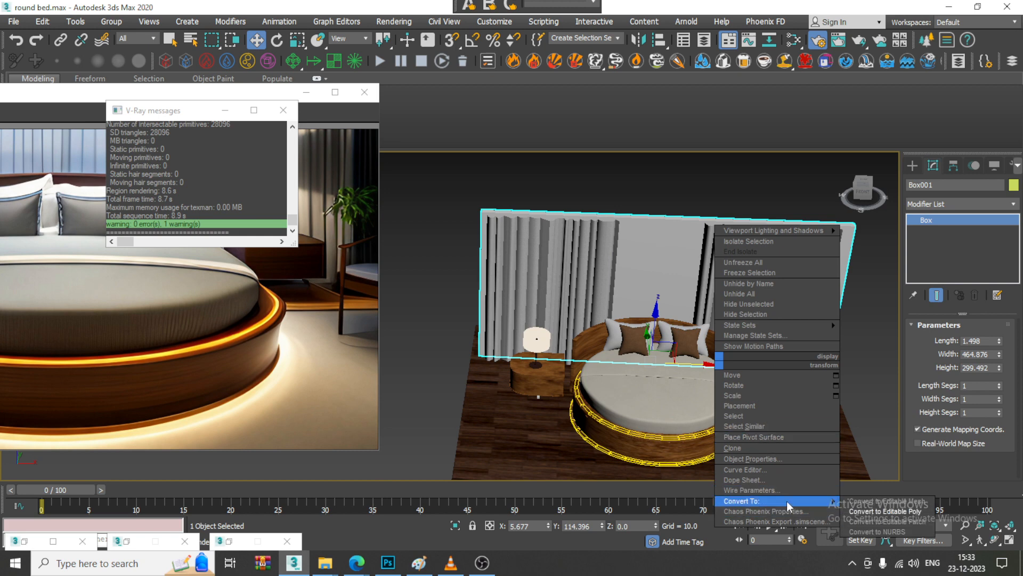
{"action": "left_click", "coordinate": [885, 511]}
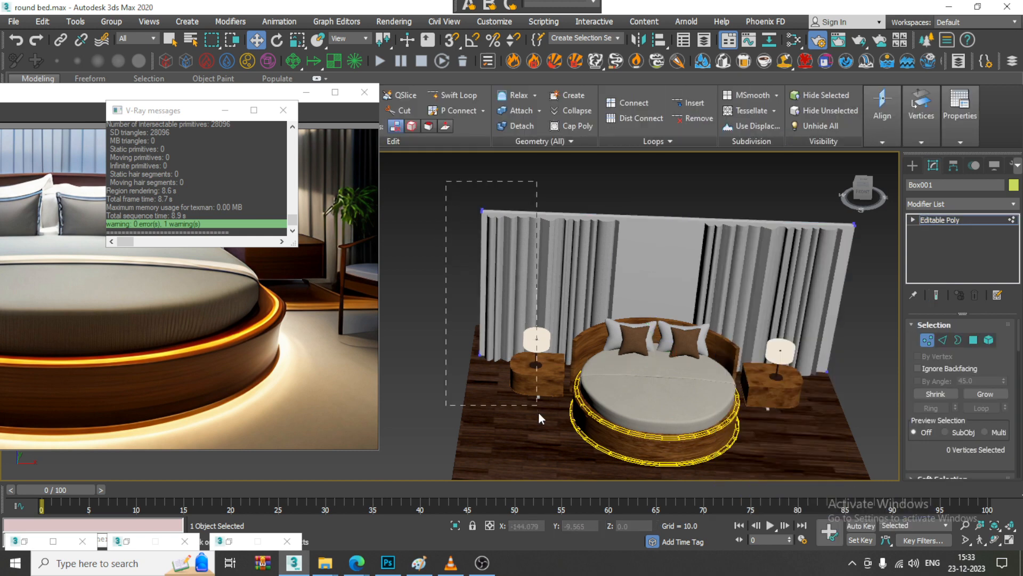
- Widen the back wall by moving the vertices at both of its ends outward past the curtains
{"action": "left_click_drag", "start_coordinate": [538, 413], "coordinate": [538, 410]}
{"action": "left_click_drag", "start_coordinate": [532, 286], "coordinate": [507, 286]}
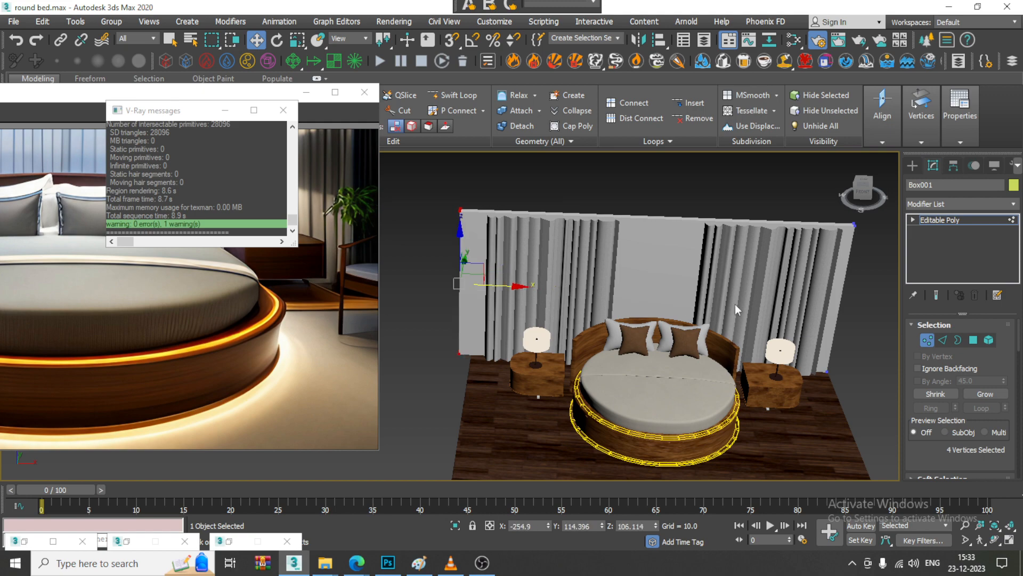
{"action": "middle_click_drag", "start_coordinate": [773, 198], "coordinate": [638, 197]}
{"action": "left_click_drag", "start_coordinate": [754, 304], "coordinate": [768, 303]}
- Insert a vertical edge loop near each end of the back wall with Swift Loop
{"action": "left_click", "coordinate": [457, 96]}
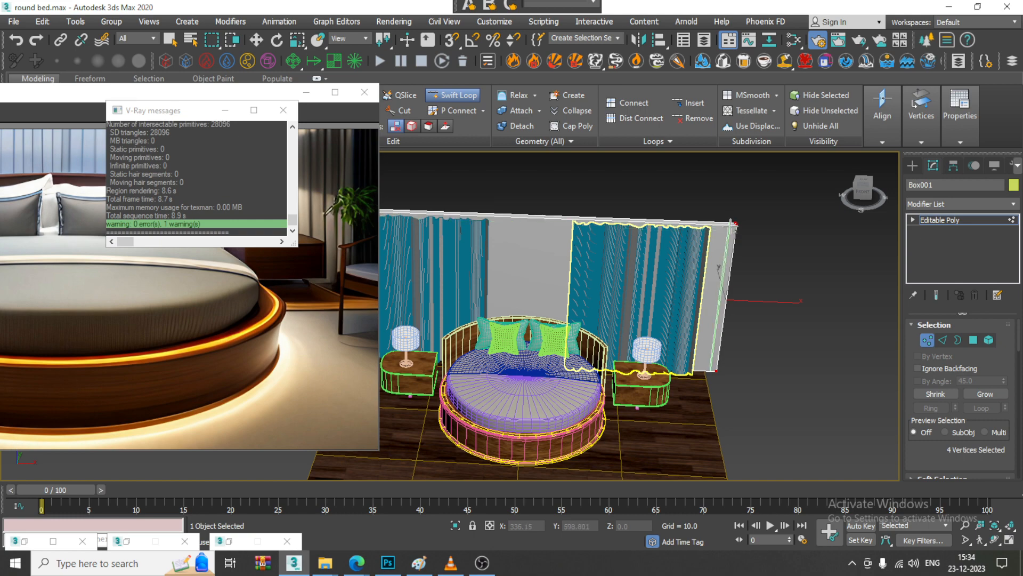
{"action": "middle_click_drag", "start_coordinate": [681, 297], "coordinate": [476, 279], "text": "alt"}
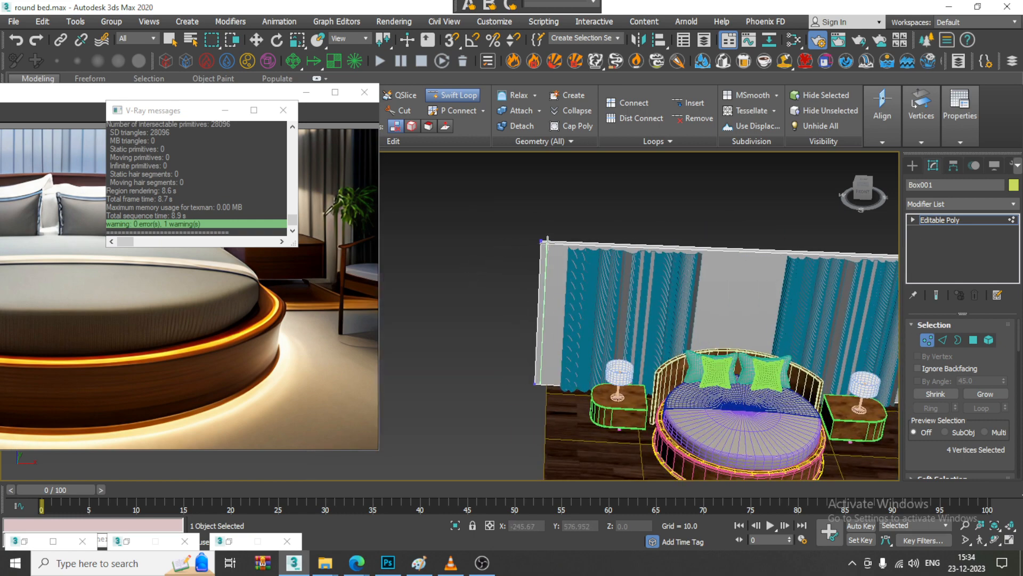
{"action": "middle_click_drag", "start_coordinate": [643, 305], "coordinate": [526, 414], "text": "alt"}
{"action": "right_click", "coordinate": [527, 414]}
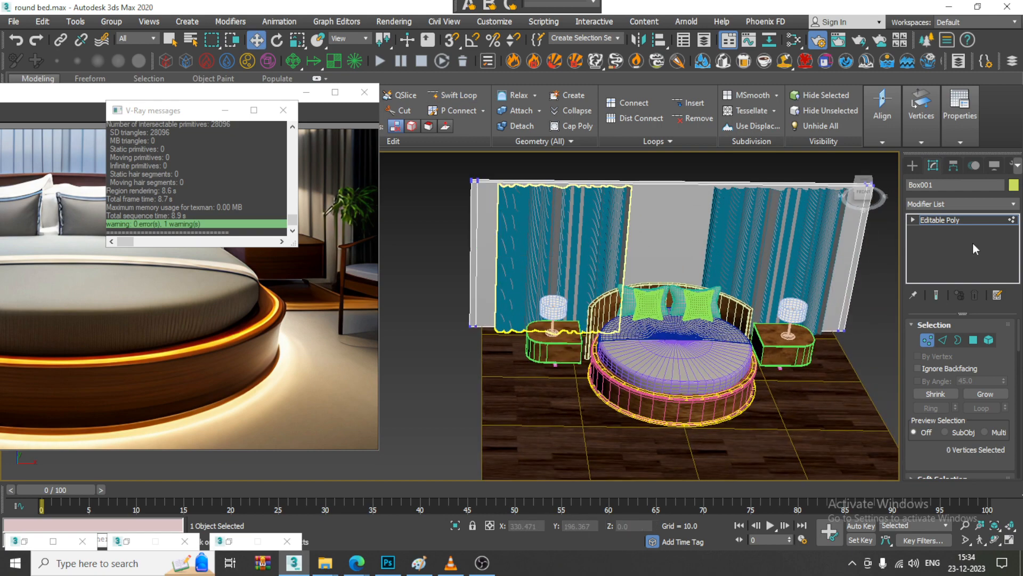
- Scale the floor plane to about 109% along X to match the widened wall
{"action": "left_click", "coordinate": [521, 417]}
{"action": "key", "text": "r"}
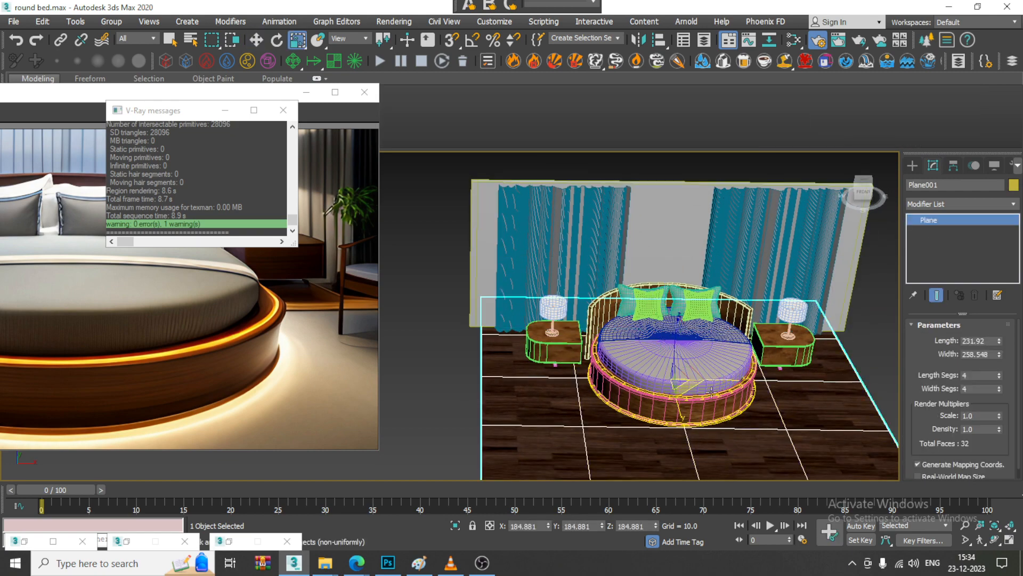
{"action": "left_click_drag", "start_coordinate": [731, 378], "coordinate": [737, 378]}
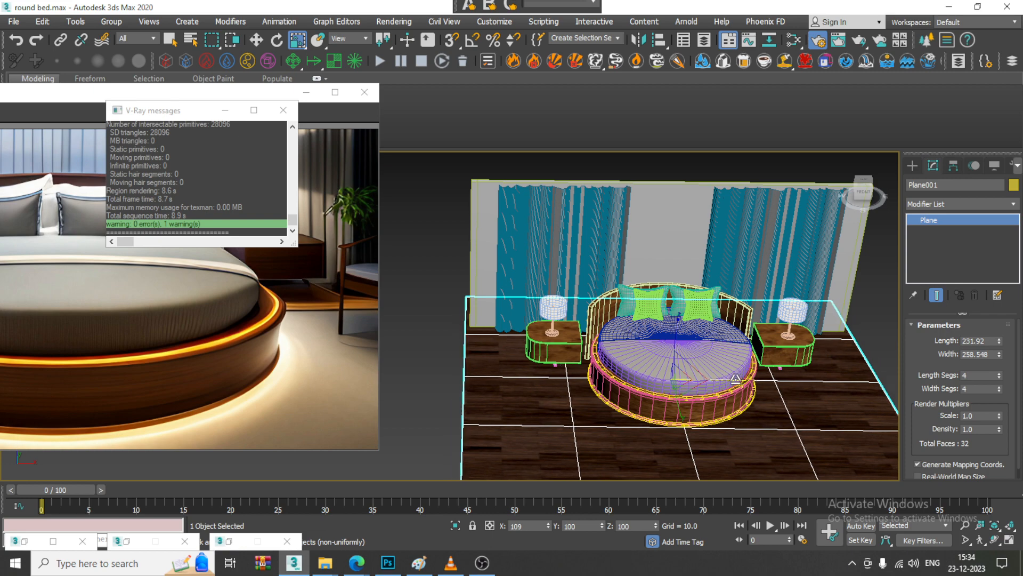
- Select the two narrow front polygons at the ends of the back wall and extrude them forward into side walls
{"action": "left_click", "coordinate": [480, 252]}
{"action": "key", "text": "4"}
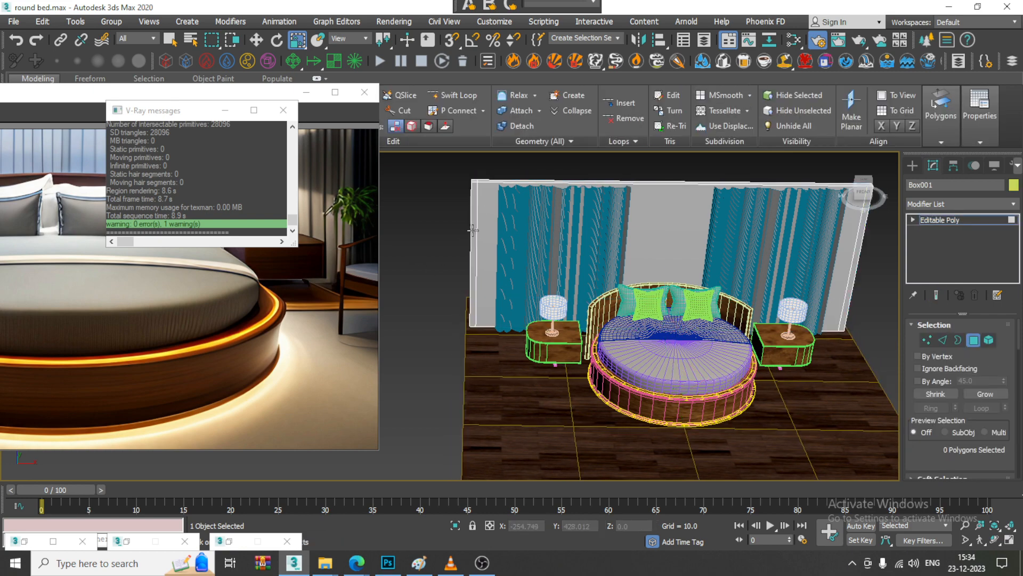
{"action": "middle_click_drag", "start_coordinate": [680, 285], "coordinate": [736, 290], "text": "alt"}
{"action": "key", "text": "w"}
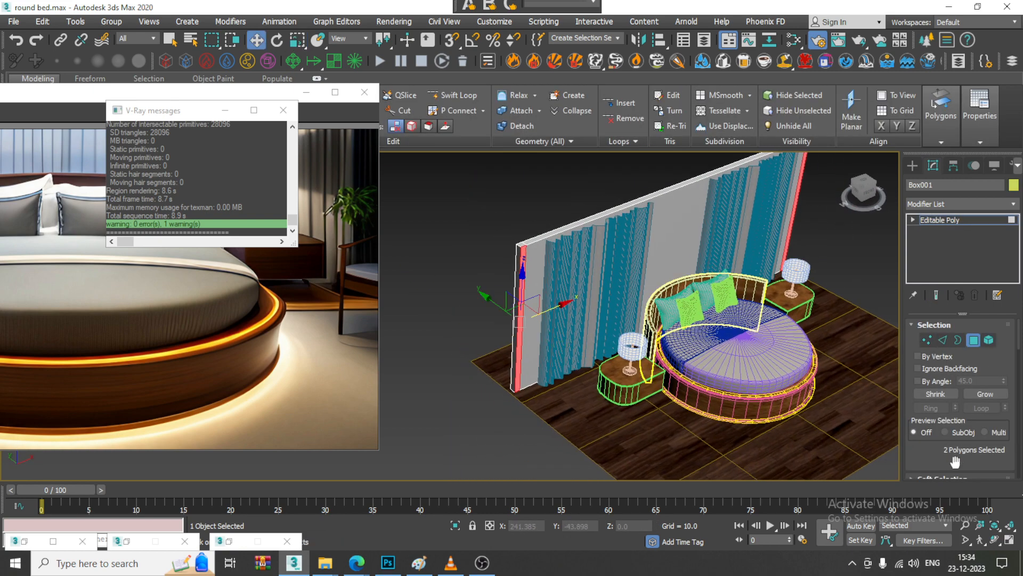
{"action": "scroll", "coordinate": [958, 353], "scroll_direction": "down", "scroll_amount": 3}
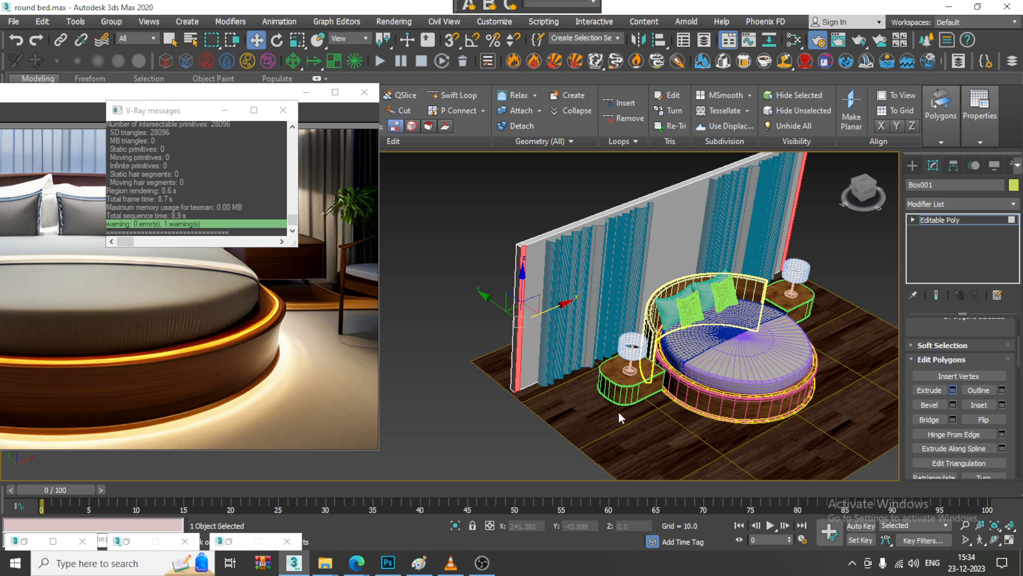
{"action": "left_click_drag", "start_coordinate": [460, 342], "coordinate": [418, 33]}
{"action": "left_click", "coordinate": [456, 360]}
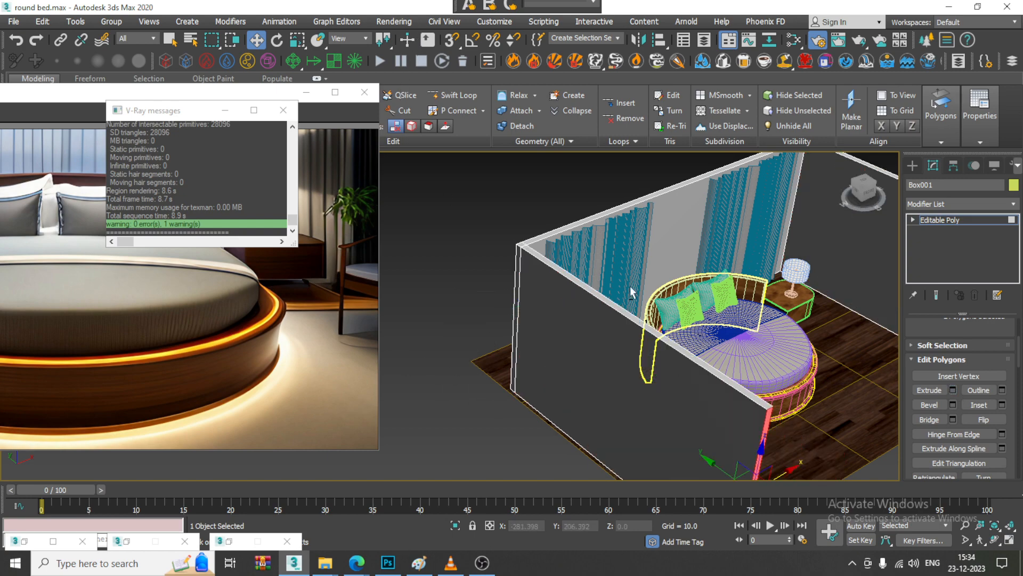
- Scale the floor plane to about 110% along Y and move it forward between the side walls
{"action": "middle_click_drag", "start_coordinate": [635, 357], "coordinate": [607, 411], "text": "alt"}
{"action": "left_click", "coordinate": [962, 222]}
{"action": "left_click", "coordinate": [532, 443]}
{"action": "middle_click_drag", "start_coordinate": [533, 443], "coordinate": [586, 373], "text": "alt"}
{"action": "key", "text": "r"}
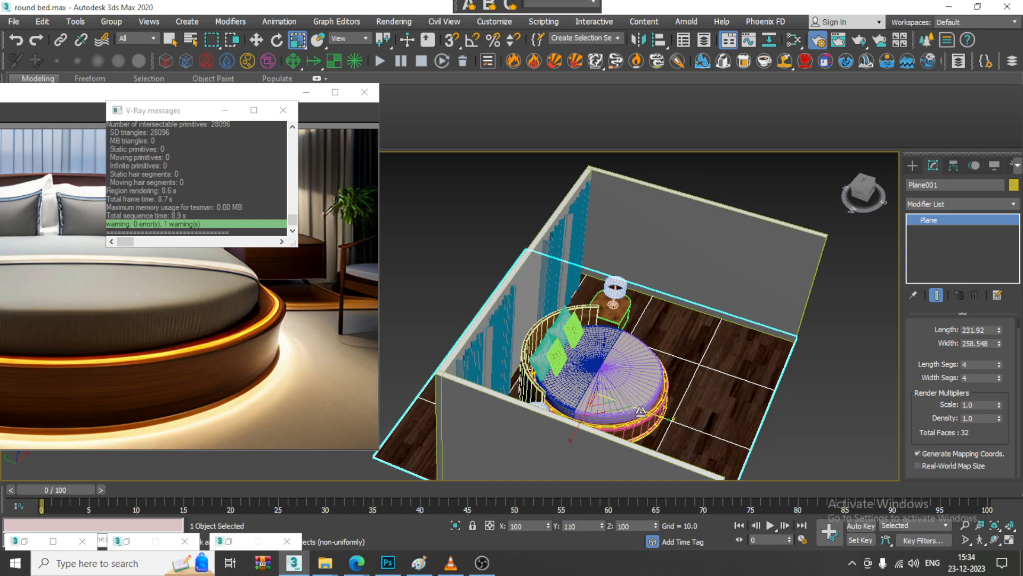
{"action": "key", "text": "w"}
{"action": "left_click_drag", "start_coordinate": [566, 378], "coordinate": [588, 386]}
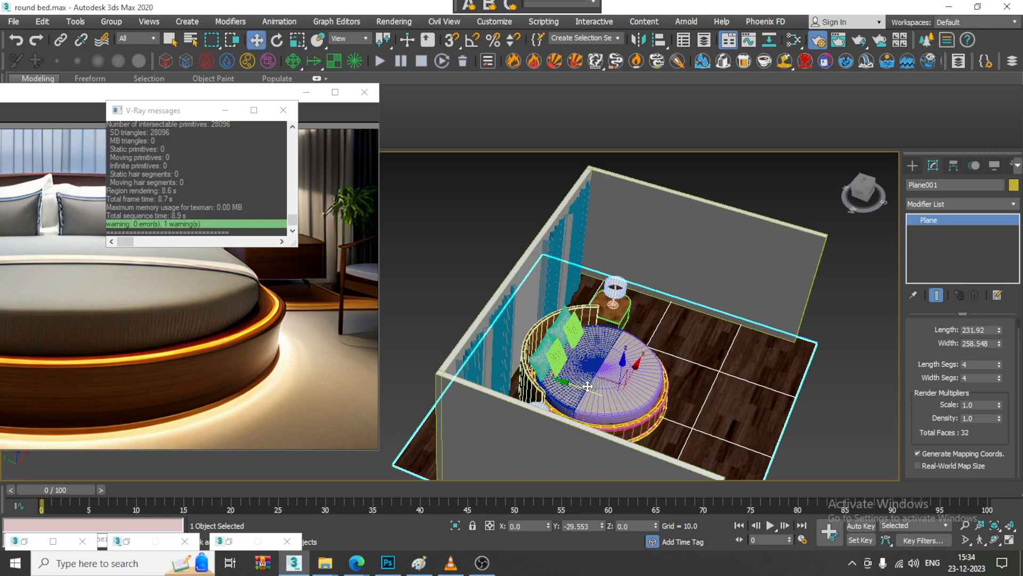
- Select the walls and create a VRayMtl in an empty area of the material editor
{"action": "left_click", "coordinate": [736, 384]}
{"action": "middle_click_drag", "start_coordinate": [736, 384], "coordinate": [683, 399], "text": "alt"}
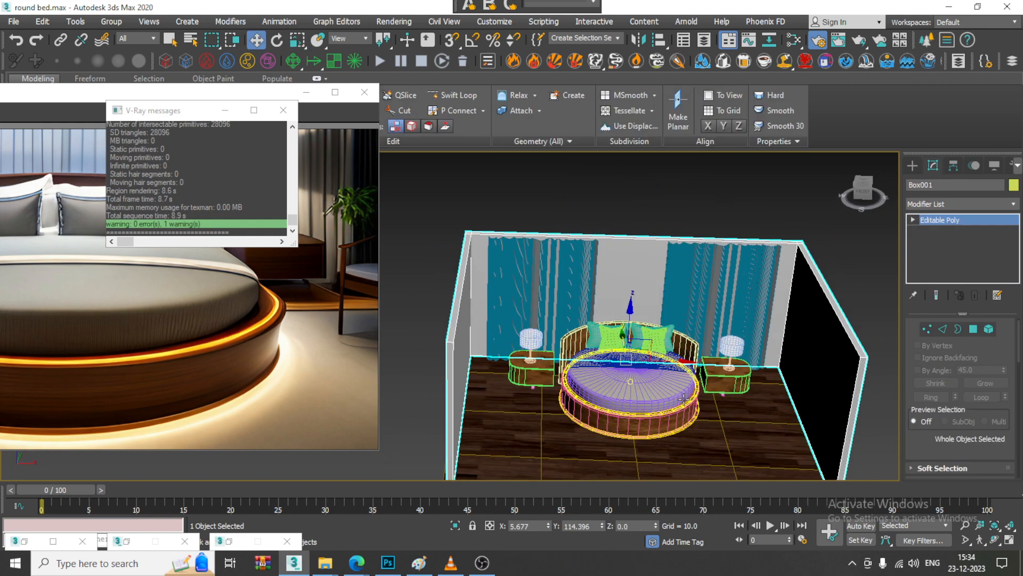
{"action": "key", "text": "m"}
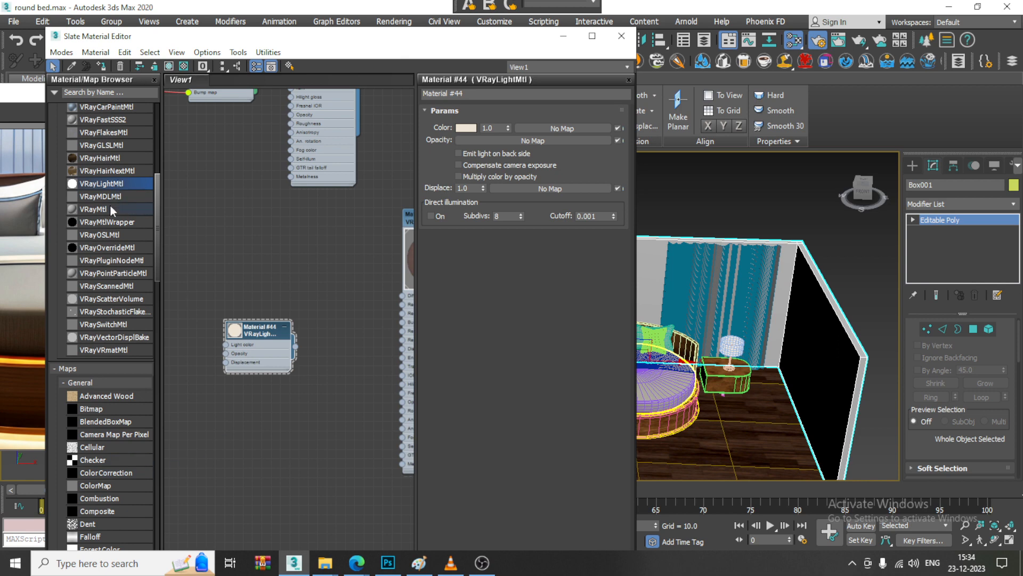
{"action": "left_click_drag", "start_coordinate": [109, 209], "coordinate": [303, 454]}
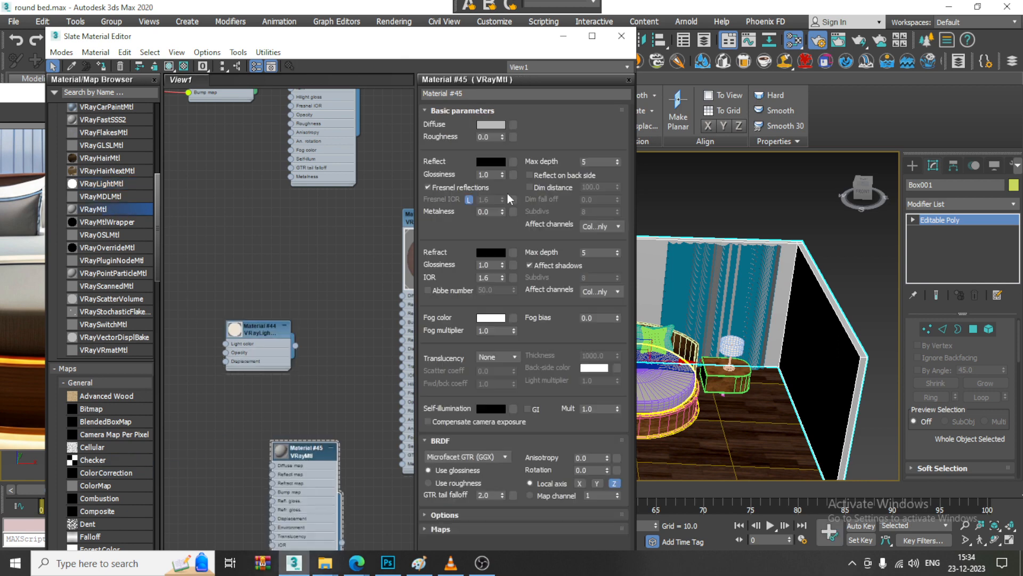
- Set the wall material's diffuse color to a warm off-white, assign it to the walls, and minimize the material editor
{"action": "left_click", "coordinate": [489, 124]}
{"action": "left_click_drag", "start_coordinate": [331, 138], "coordinate": [326, 137]}
{"action": "left_click_drag", "start_coordinate": [432, 143], "coordinate": [431, 174]}
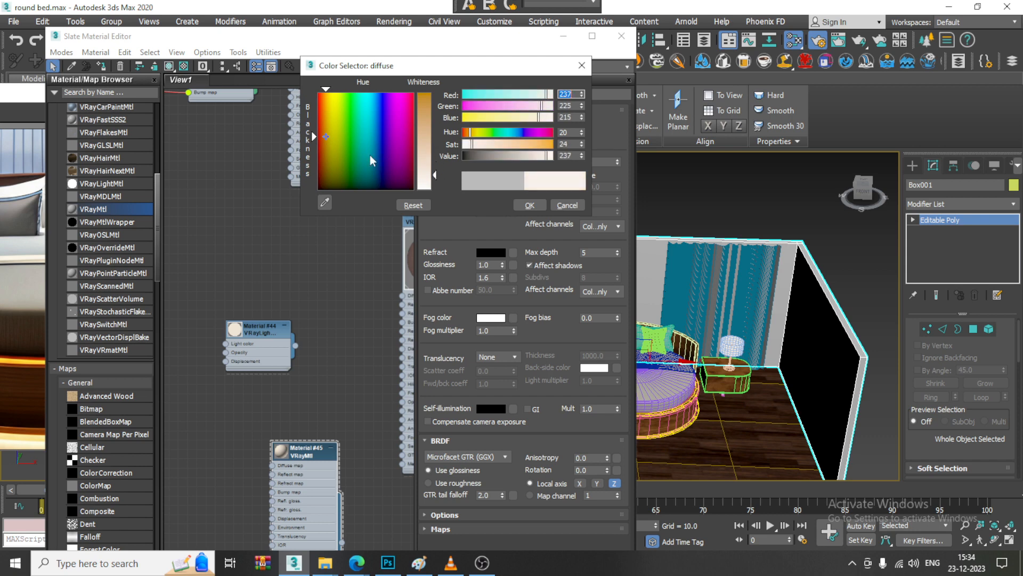
{"action": "left_click_drag", "start_coordinate": [325, 137], "coordinate": [325, 169]}
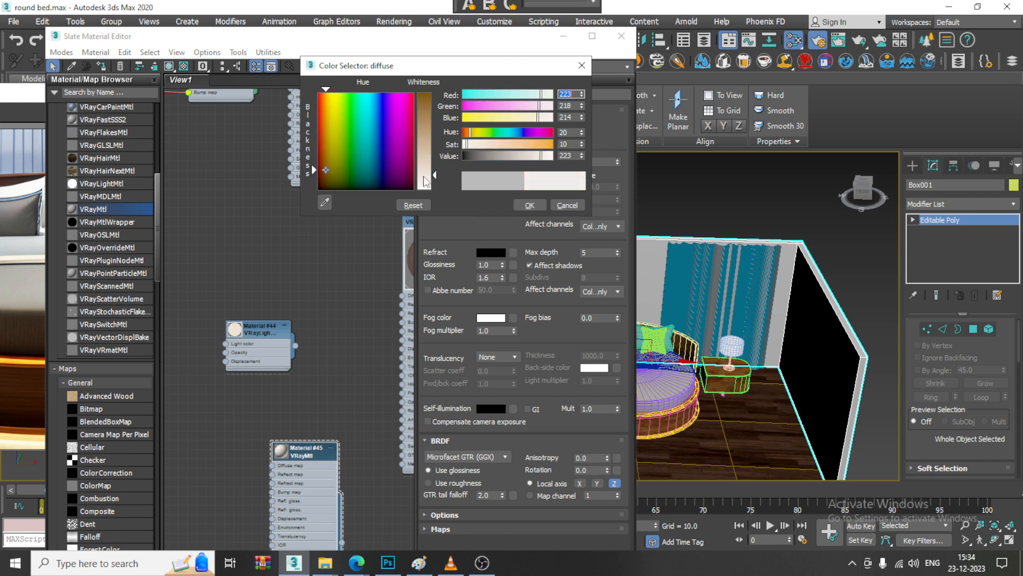
{"action": "left_click", "coordinate": [528, 205]}
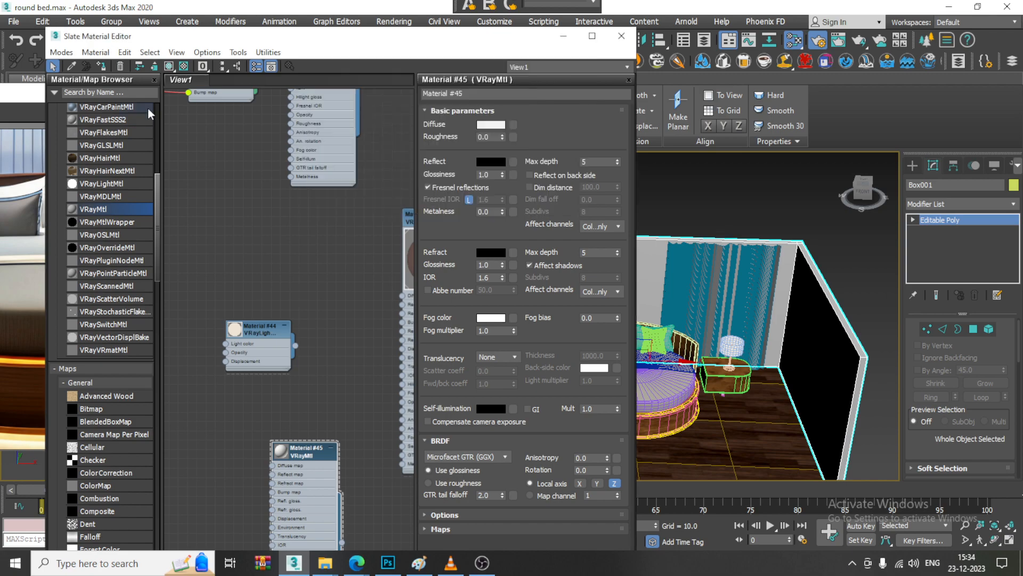
{"action": "left_click", "coordinate": [563, 37]}
- Minimize the V-Ray messages window and turn off the edged-faces display in the viewport
{"action": "scroll", "coordinate": [600, 295], "scroll_direction": "up", "scroll_amount": 8}
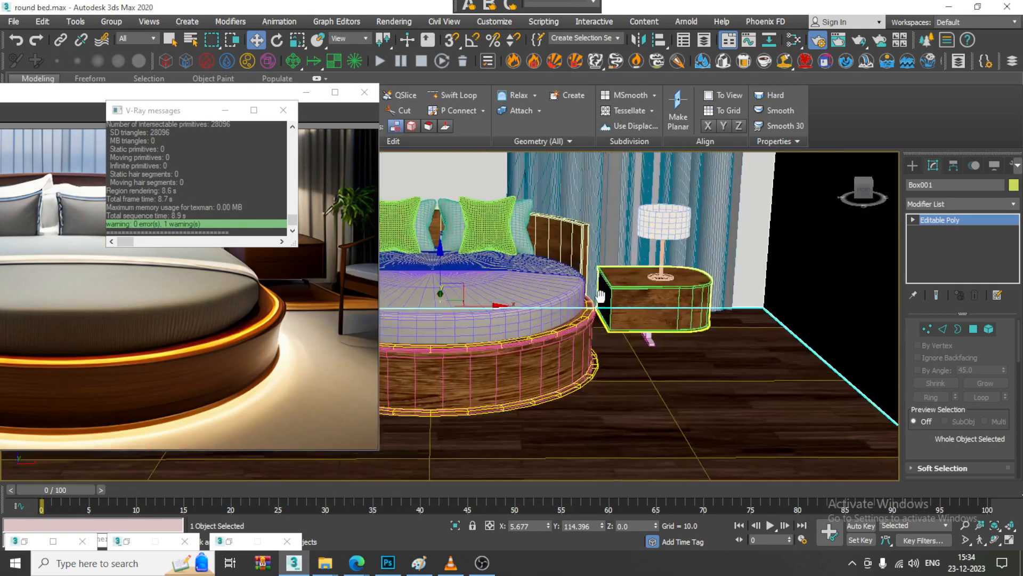
{"action": "middle_click_drag", "start_coordinate": [601, 296], "coordinate": [707, 316]}
{"action": "scroll", "coordinate": [705, 317], "scroll_direction": "down", "scroll_amount": 1}
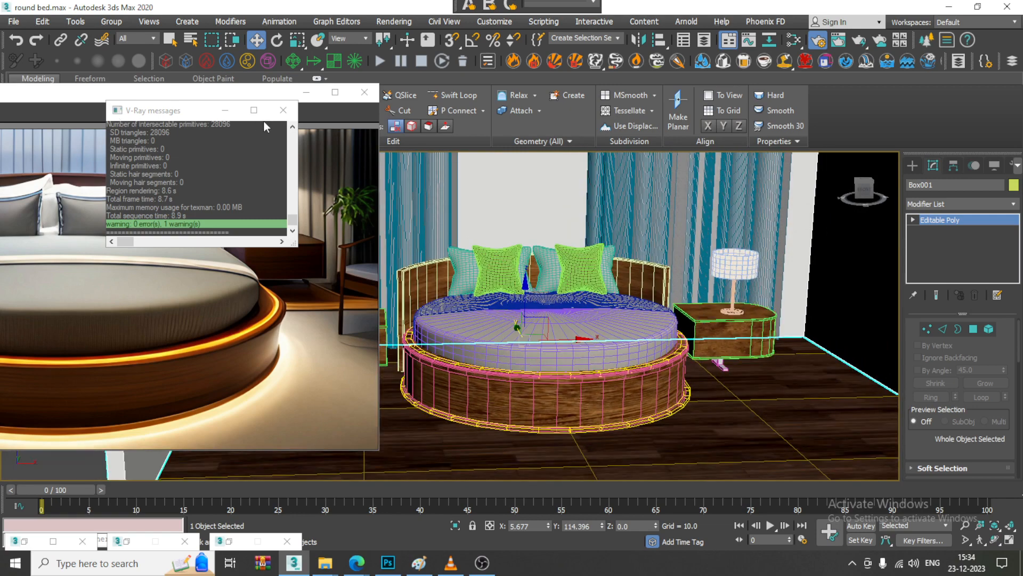
{"action": "left_click", "coordinate": [224, 110]}
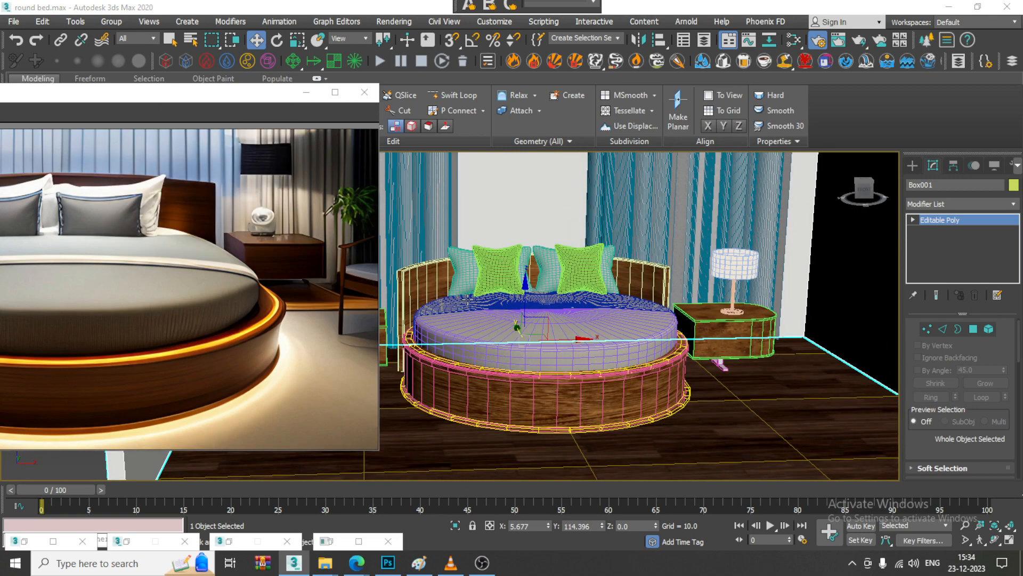
{"action": "middle_click_drag", "start_coordinate": [709, 320], "coordinate": [726, 324]}
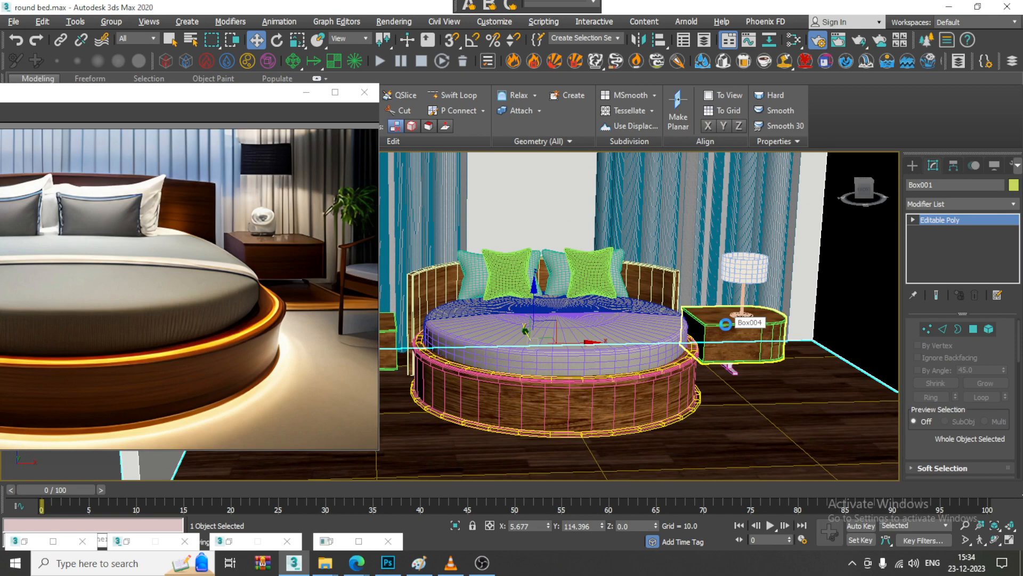
{"action": "key", "text": "F4"}
{"action": "scroll", "coordinate": [727, 324], "scroll_direction": "down", "scroll_amount": 3}
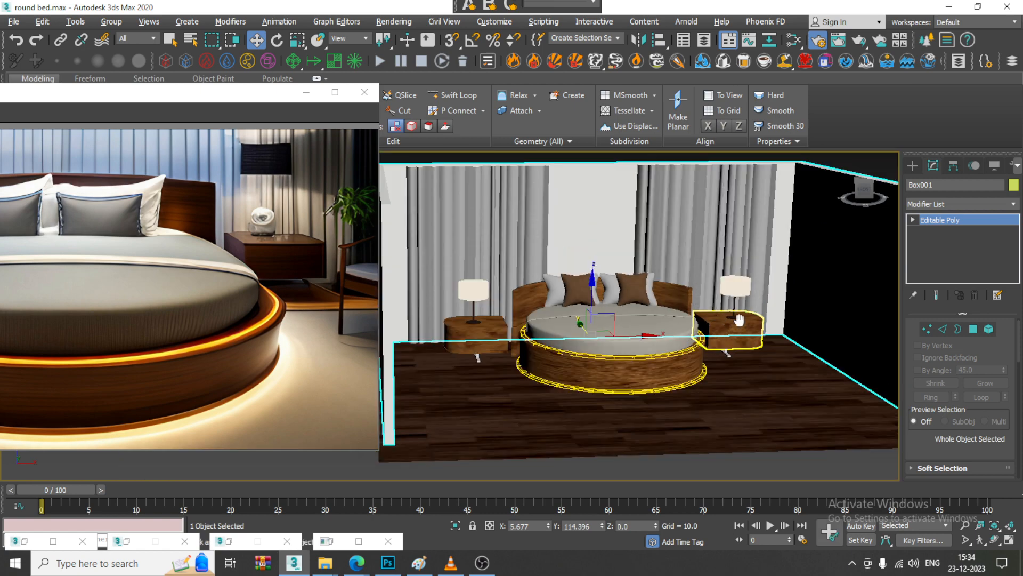
- Select the leg objects under both bedside tables and create a second VRayMtl beside the wall material
{"action": "middle_click_drag", "start_coordinate": [738, 320], "coordinate": [810, 288]}
{"action": "scroll", "coordinate": [688, 326], "scroll_direction": "up", "scroll_amount": 3}
{"action": "left_click", "coordinate": [709, 403]}
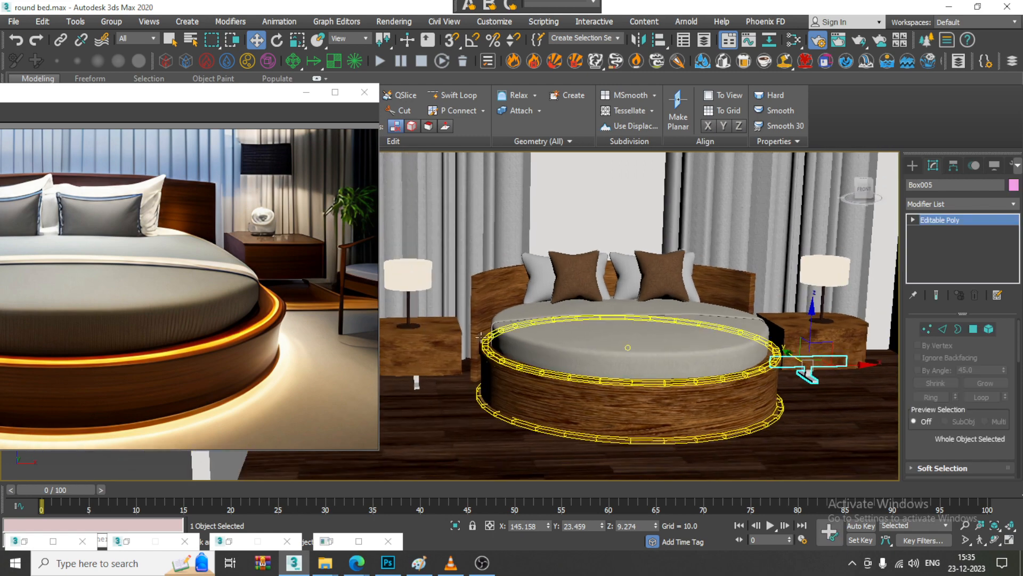
{"action": "left_click", "coordinate": [426, 367], "text": "ctrl"}
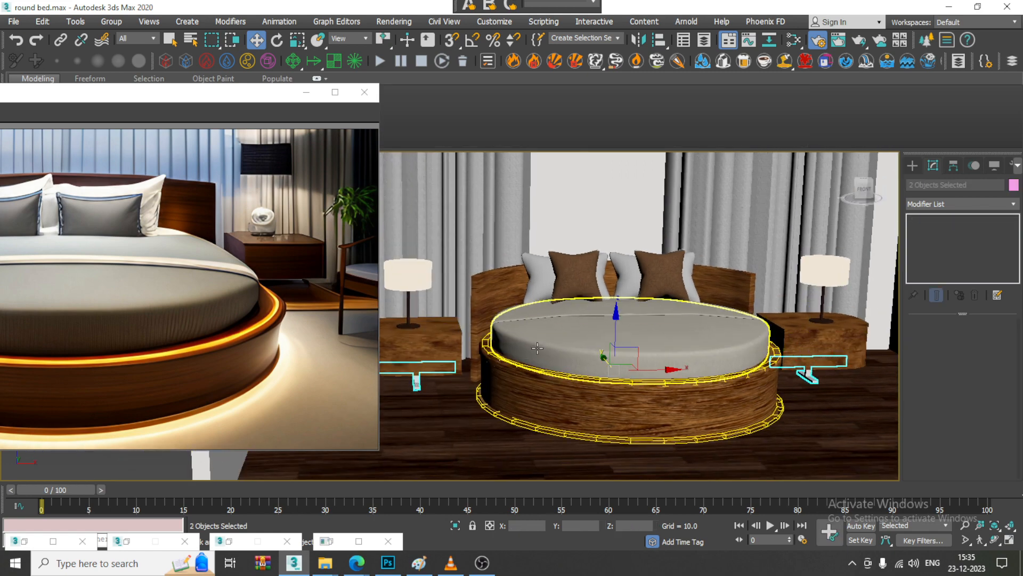
{"action": "key", "text": "m"}
{"action": "middle_click_drag", "start_coordinate": [348, 275], "coordinate": [269, 302]}
{"action": "middle_click_drag", "start_coordinate": [318, 508], "coordinate": [273, 264]}
{"action": "left_click_drag", "start_coordinate": [352, 305], "coordinate": [333, 306]}
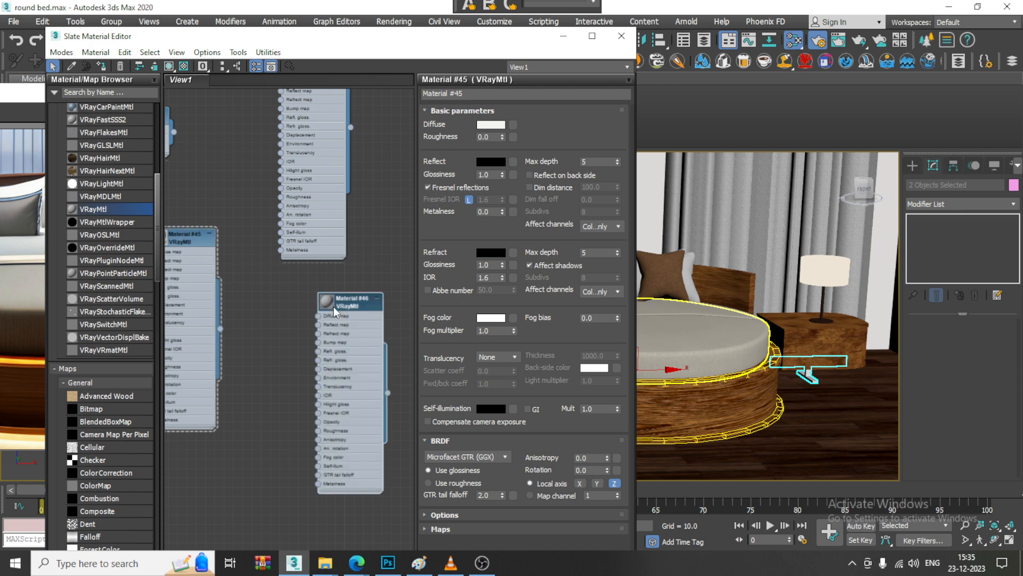
{"action": "left_click", "coordinate": [489, 124]}
{"action": "mouse_move", "coordinate": [400, 179]}
{"action": "left_mouse_down"}
{"action": "mouse_move", "coordinate": [417, 192]}
{"action": "mouse_move", "coordinate": [434, 111]}
{"action": "left_mouse_up"}
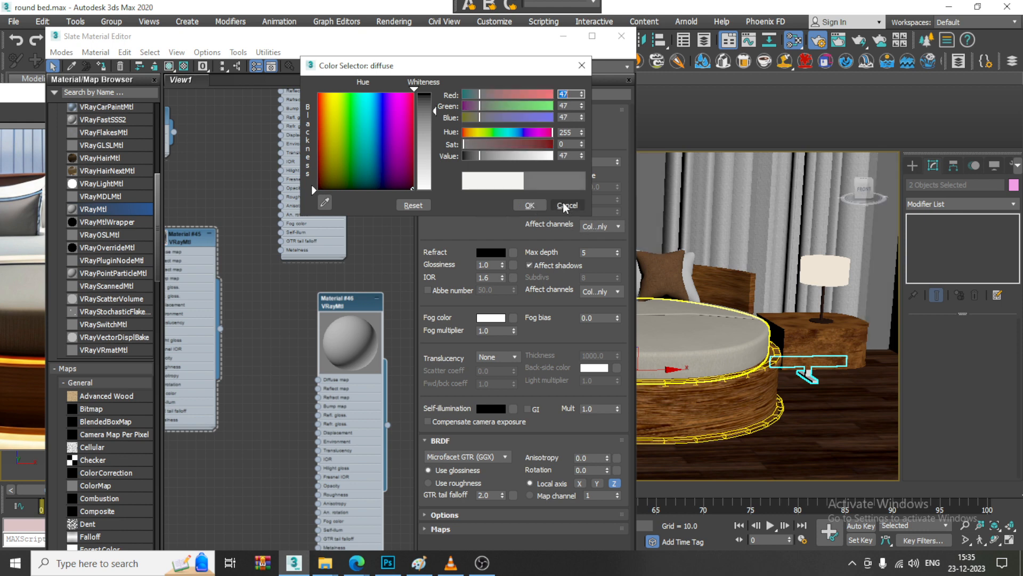
{"action": "left_click_drag", "start_coordinate": [437, 140], "coordinate": [435, 190]}
{"action": "key", "text": "Return"}
- Keep both bedside tables' leg objects selected and set the second VRayMtl's diffuse color to a gray with value 107
{"action": "left_click", "coordinate": [813, 377]}
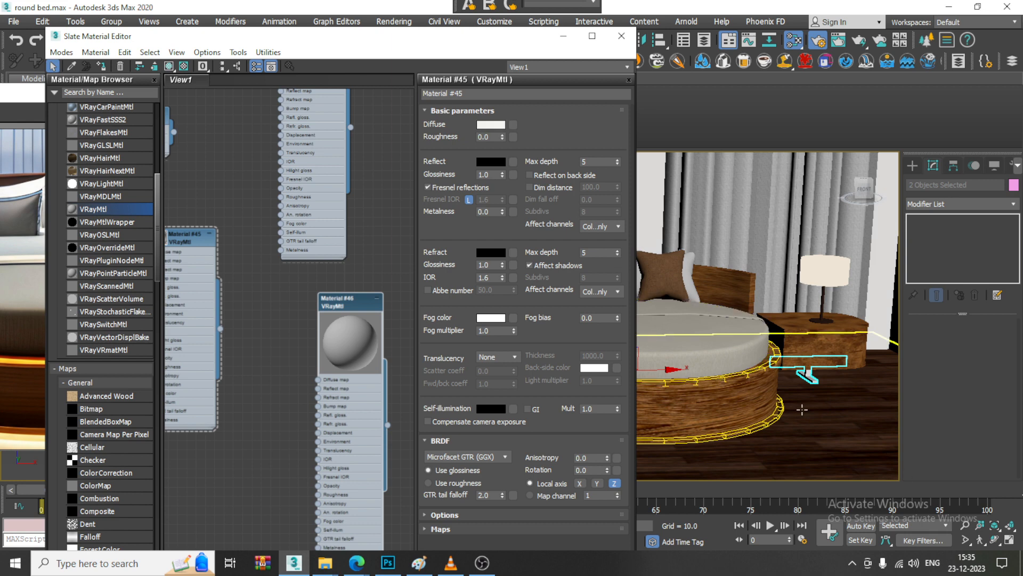
{"action": "left_click", "coordinate": [749, 356]}
{"action": "middle_click_drag", "start_coordinate": [749, 356], "coordinate": [727, 356], "text": "alt"}
{"action": "left_click", "coordinate": [666, 362], "text": "ctrl"}
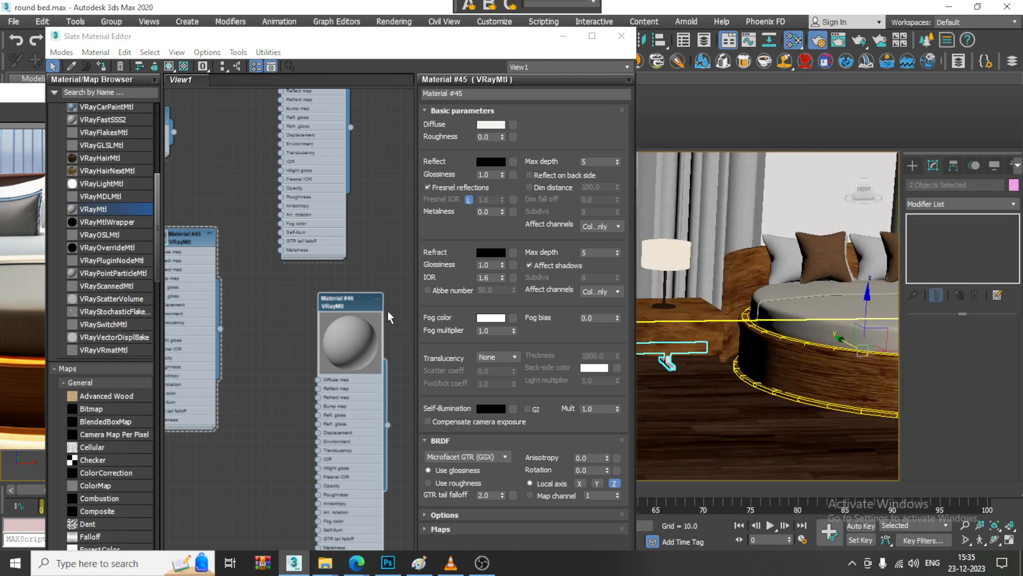
{"action": "double_click", "coordinate": [360, 303]}
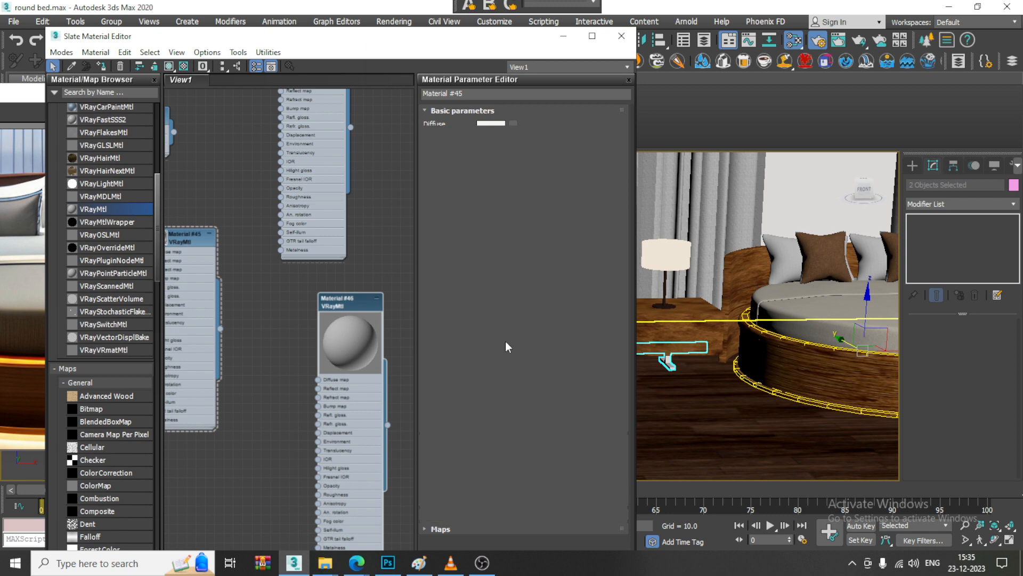
{"action": "left_click", "coordinate": [491, 125]}
{"action": "left_click_drag", "start_coordinate": [436, 148], "coordinate": [435, 133]}
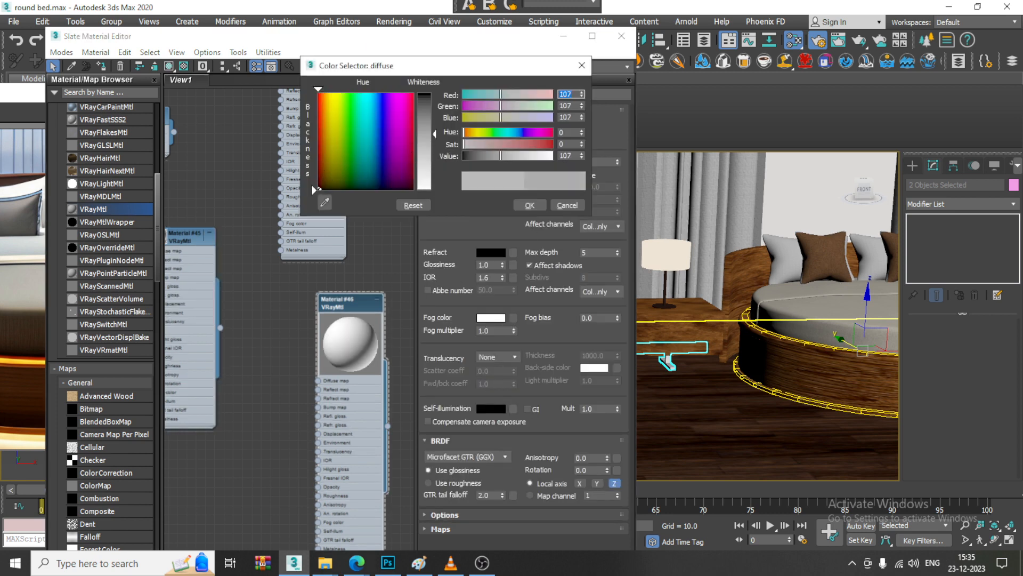
{"action": "left_click", "coordinate": [525, 205]}
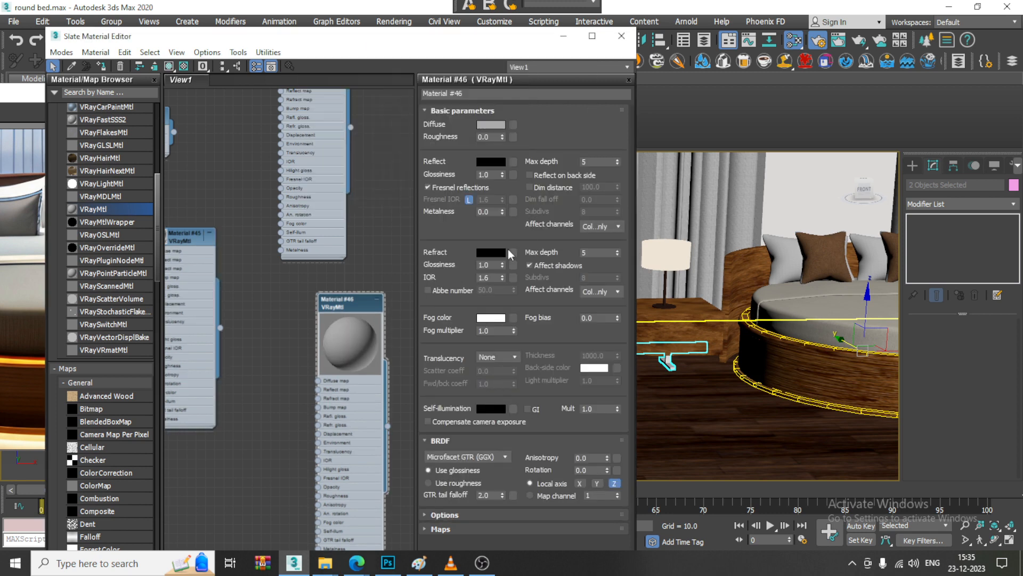
- Give the leg material a pure white reflection, glossiness 0.76, and an unlocked Fresnel IOR of 7.02
{"action": "left_click", "coordinate": [498, 162]}
{"action": "left_click_drag", "start_coordinate": [425, 127], "coordinate": [452, 191]}
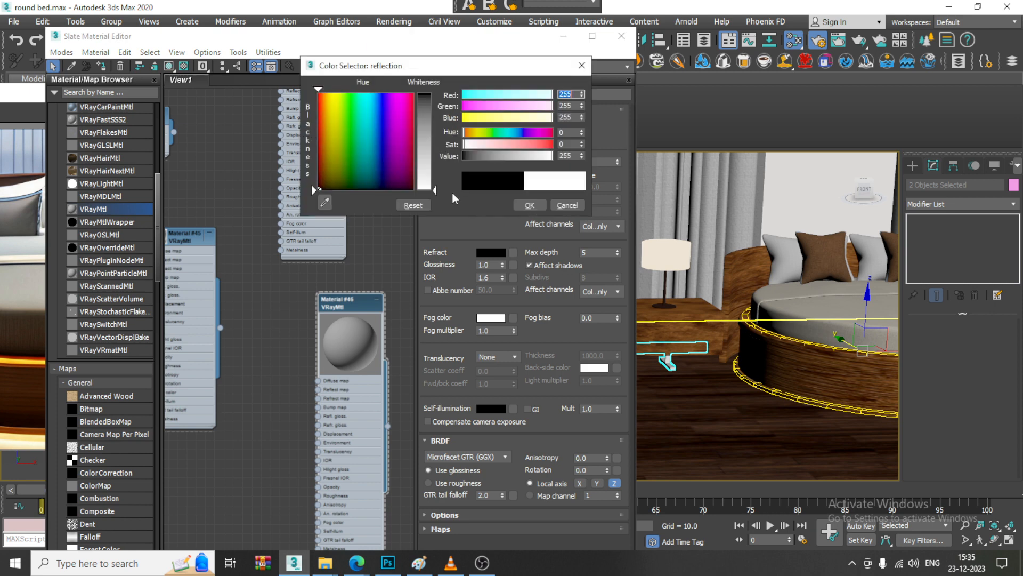
{"action": "left_click", "coordinate": [521, 206]}
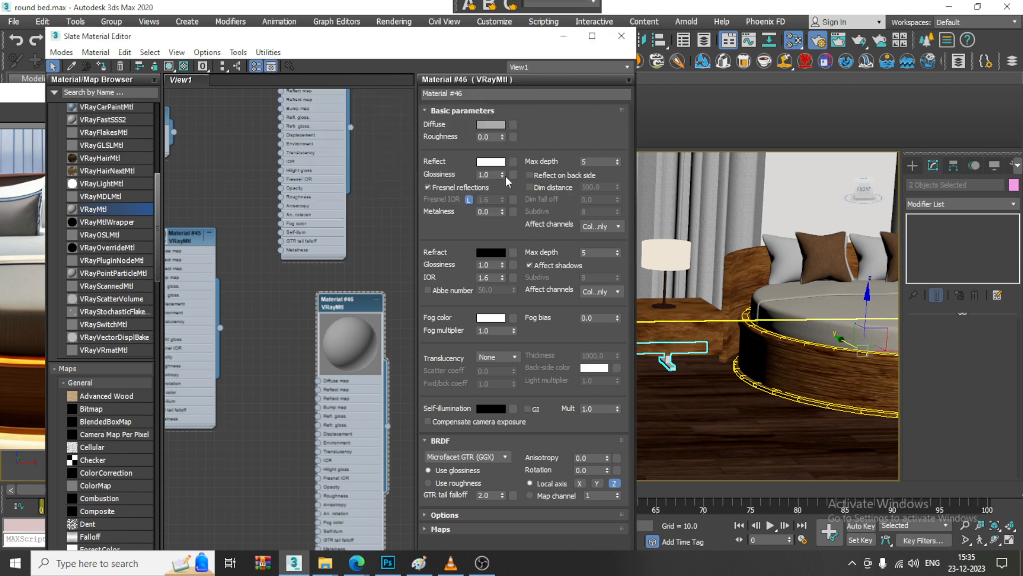
{"action": "left_click_drag", "start_coordinate": [502, 175], "coordinate": [478, 209]}
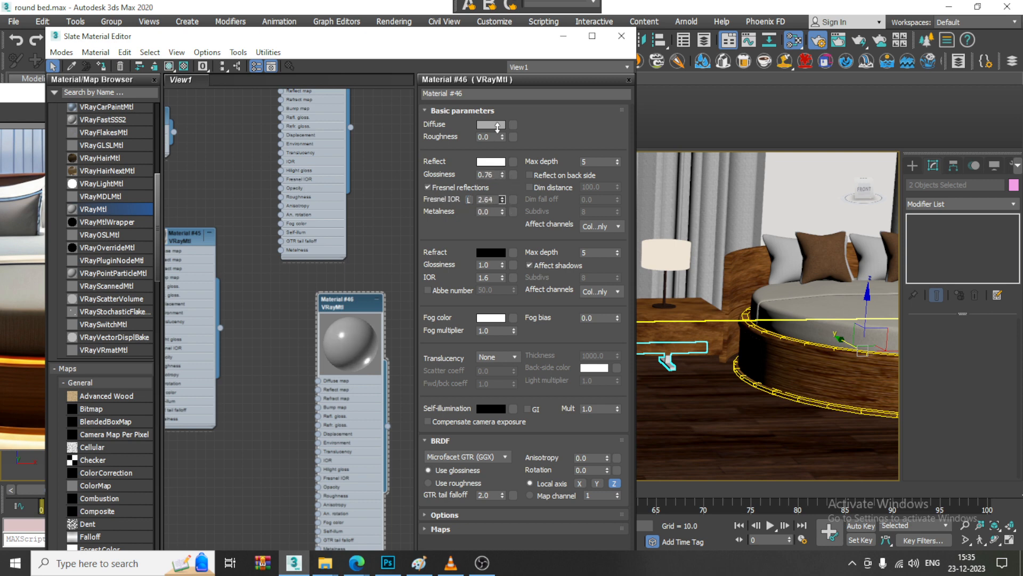
{"action": "left_click_drag", "start_coordinate": [497, 127], "coordinate": [498, 85]}
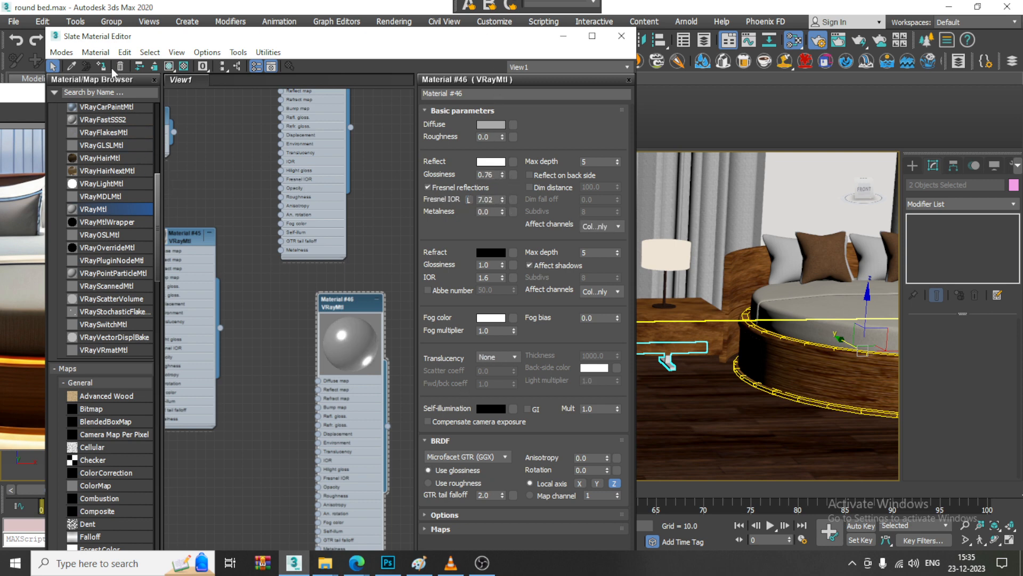
- Assign the material to the selected legs with viewport display on, name it "side table support", and minimize the material editor
{"action": "left_click", "coordinate": [169, 65]}
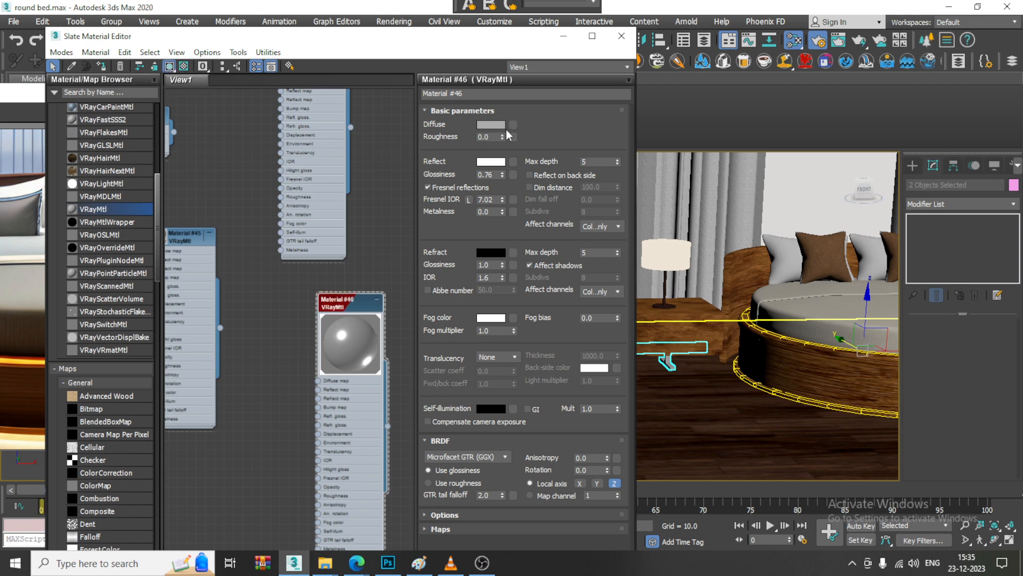
{"action": "left_click", "coordinate": [483, 92]}
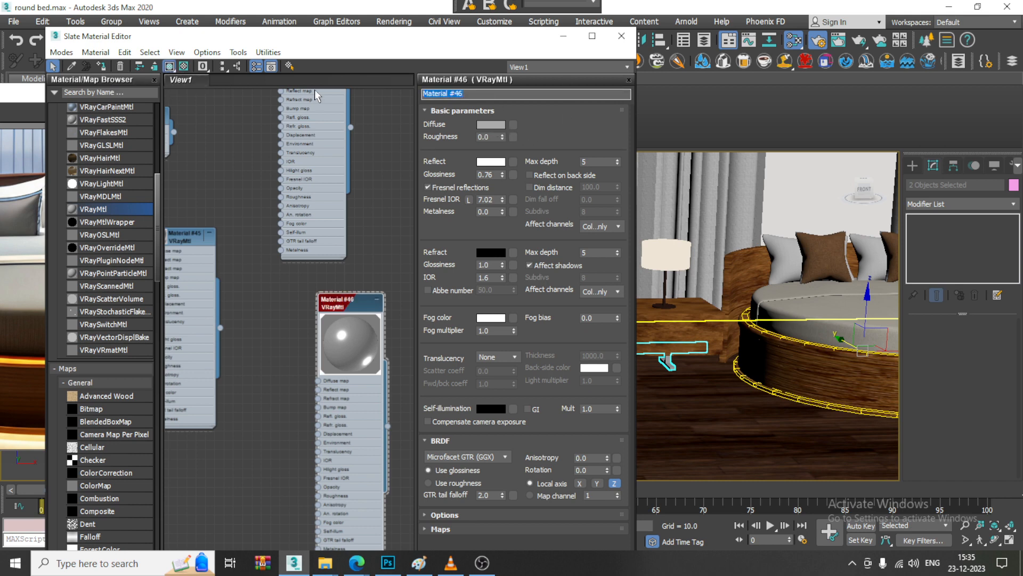
{"action": "type", "text": "side table support"}
{"action": "left_click", "coordinate": [563, 36]}
- Create a photometric Target Light in the front view from the right lampshade's top straight down to the bedside table surface
{"action": "middle_click_drag", "start_coordinate": [602, 239], "coordinate": [688, 314], "text": "alt"}
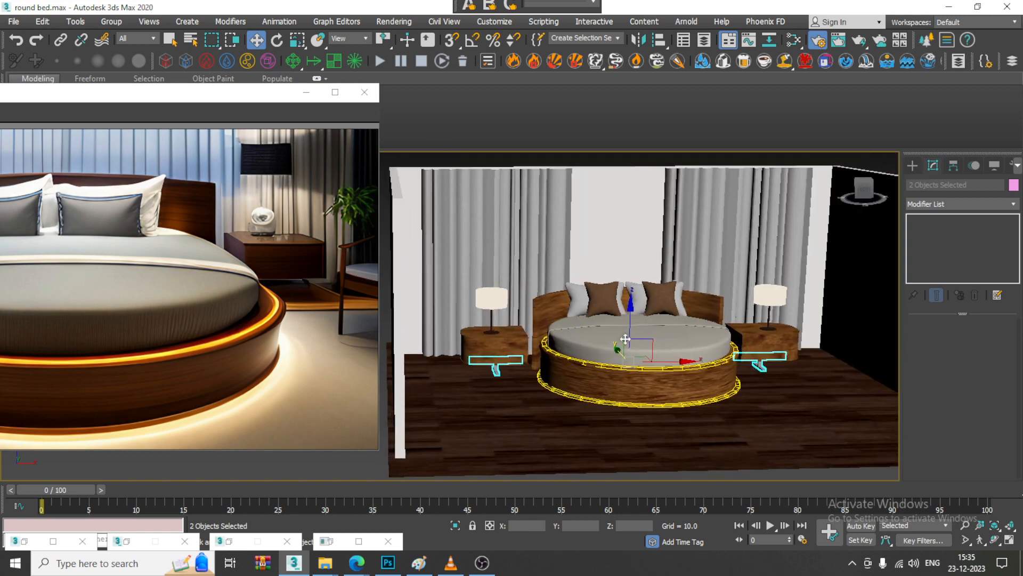
{"action": "scroll", "coordinate": [688, 314], "scroll_direction": "up", "scroll_amount": 4}
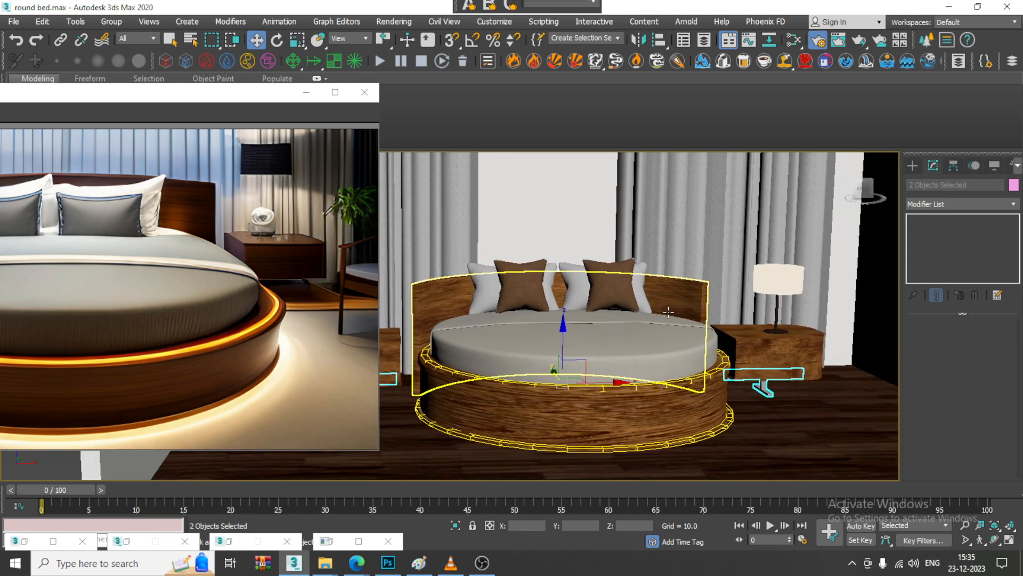
{"action": "left_click", "coordinate": [912, 165]}
{"action": "left_click", "coordinate": [941, 184]}
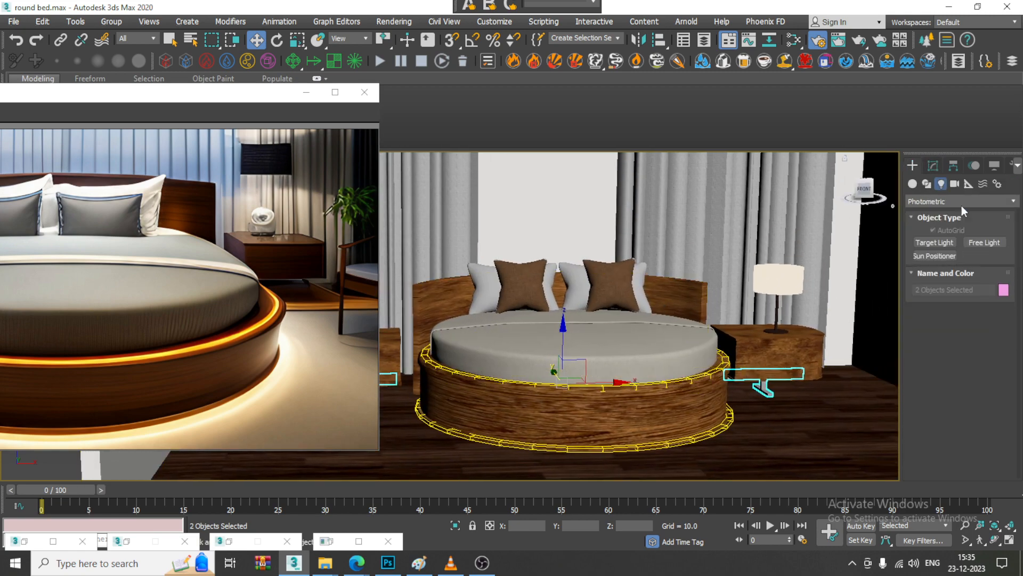
{"action": "left_click", "coordinate": [918, 242]}
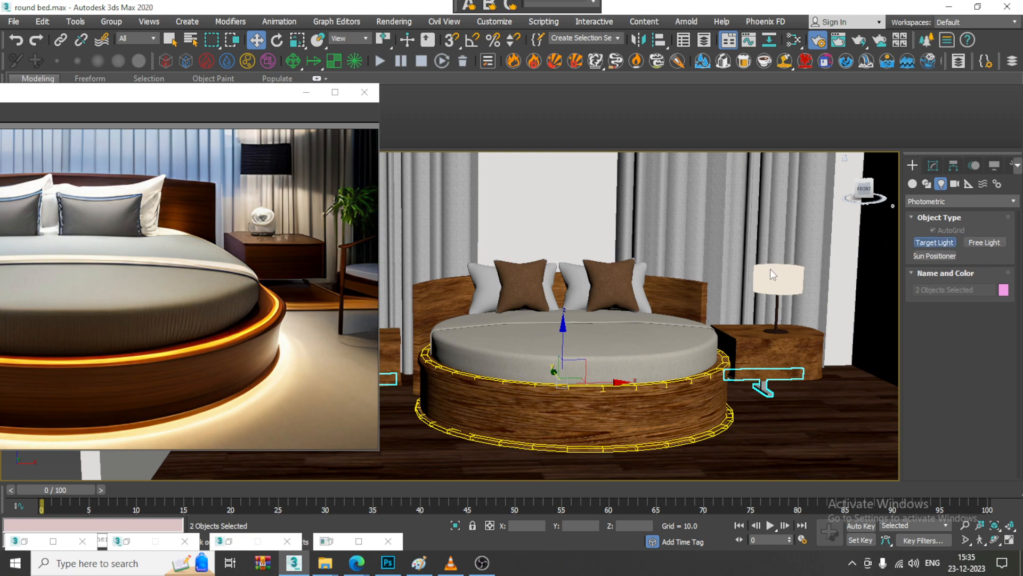
{"action": "key", "text": "alt+w"}
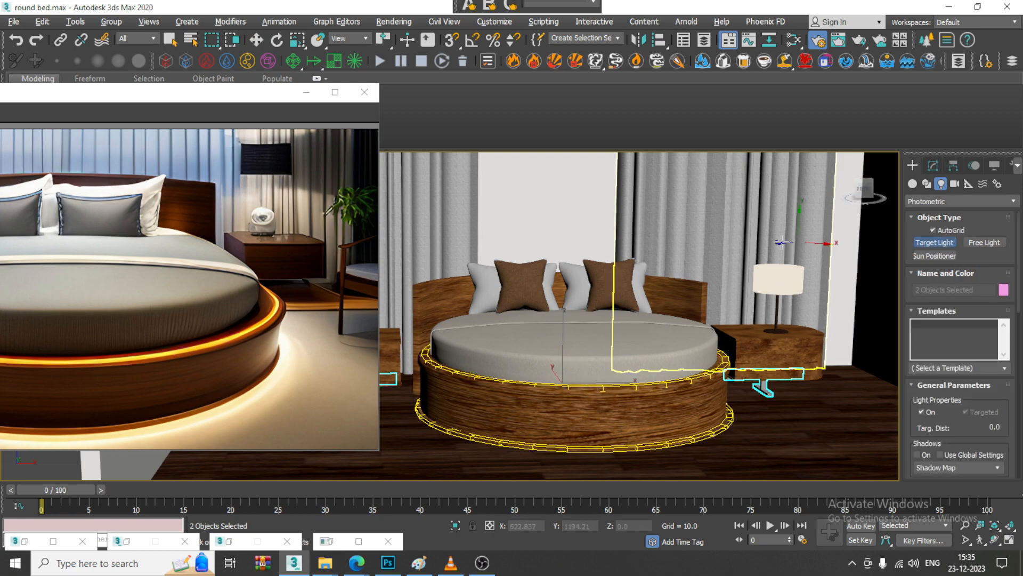
{"action": "key", "text": "F3"}
{"action": "key", "text": "alt+w"}
{"action": "middle_click_drag", "start_coordinate": [767, 264], "coordinate": [677, 263]}
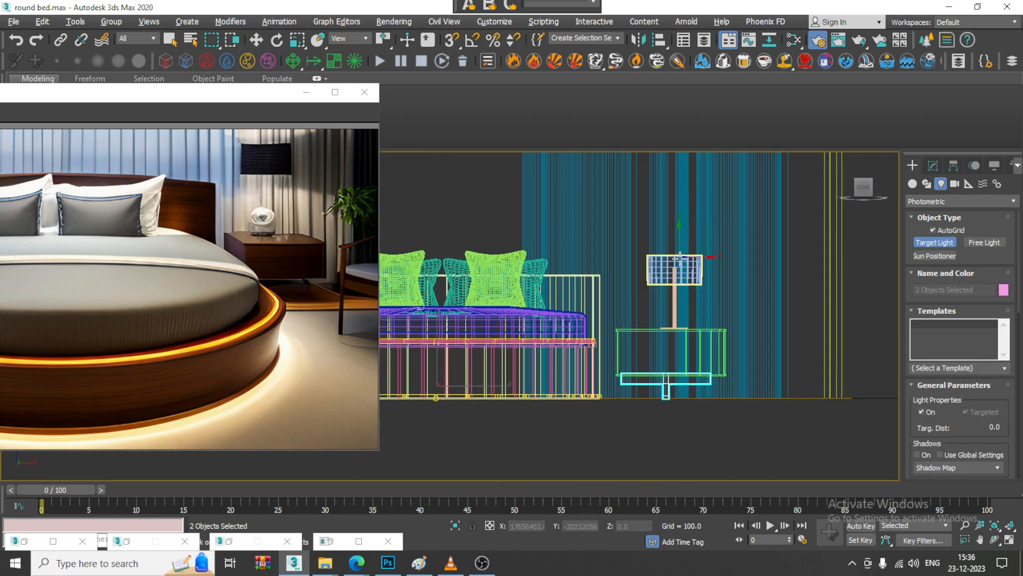
{"action": "left_click_drag", "start_coordinate": [673, 258], "coordinate": [674, 328]}
{"action": "key", "text": "w"}
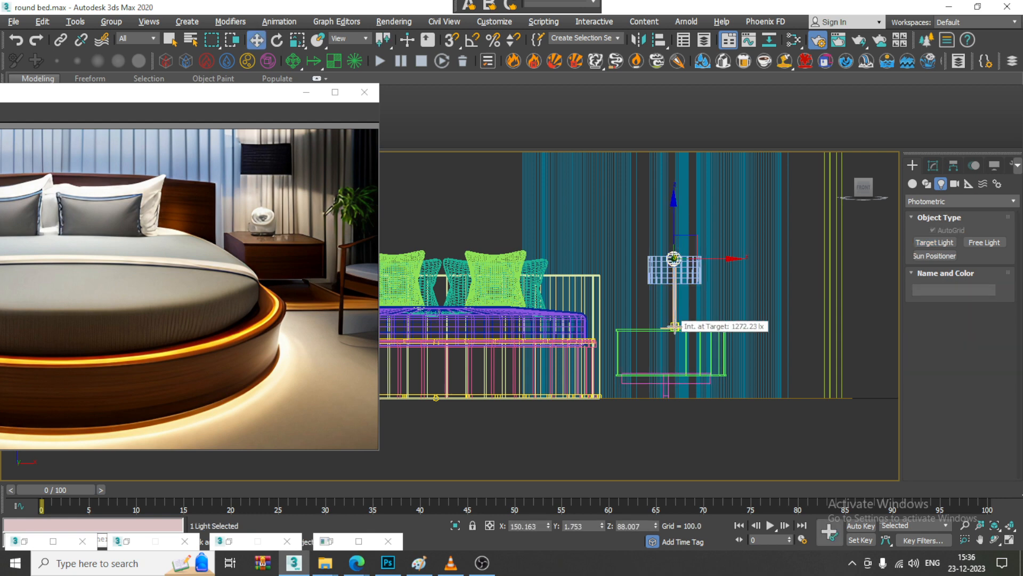
- Move the light and its target back in depth to line up with the lamp, and raise the light to Z about 90.6
{"action": "key", "text": "alt+w"}
{"action": "key", "text": "alt+w"}
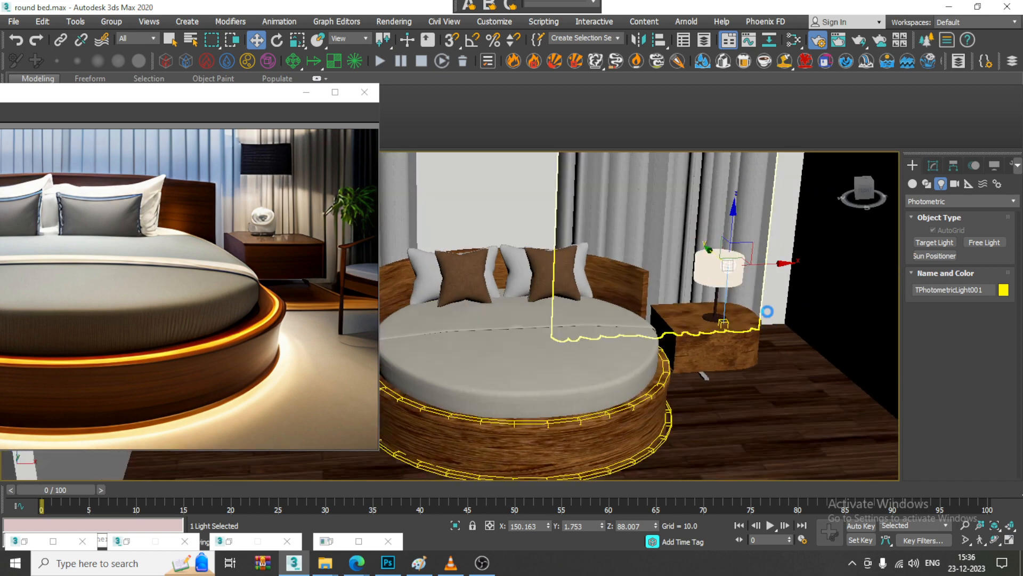
{"action": "scroll", "coordinate": [768, 325], "scroll_direction": "up", "scroll_amount": 5}
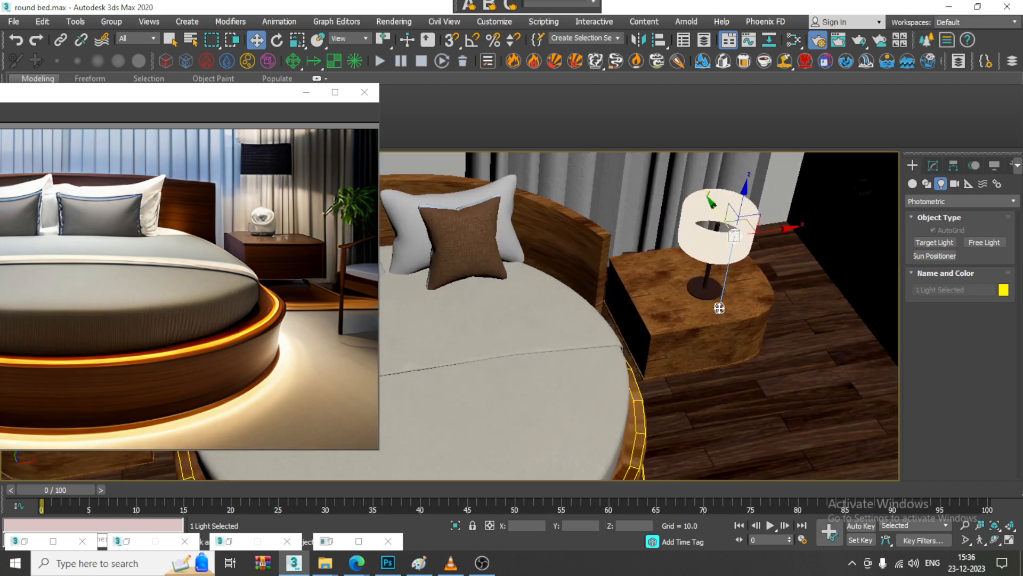
{"action": "middle_click_drag", "start_coordinate": [719, 314], "coordinate": [763, 282], "text": "alt"}
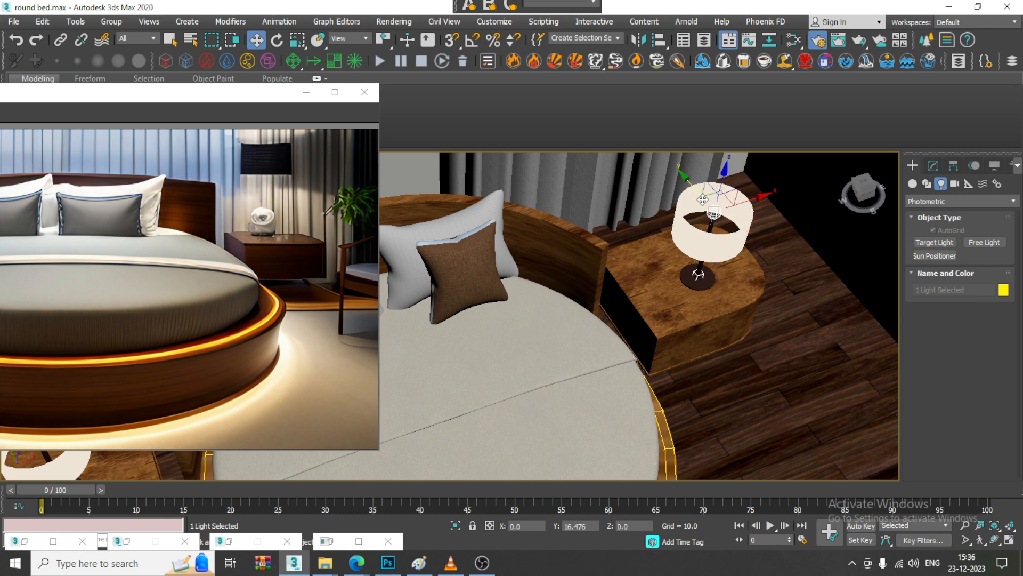
{"action": "middle_click_drag", "start_coordinate": [717, 224], "coordinate": [717, 251], "text": "alt"}
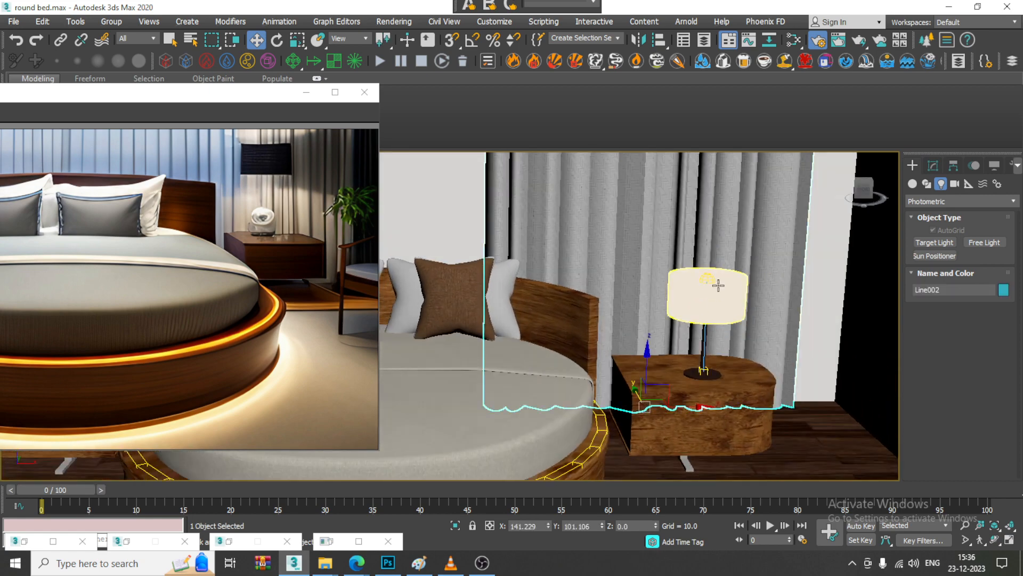
{"action": "left_click", "coordinate": [716, 250]}
{"action": "left_click_drag", "start_coordinate": [716, 249], "coordinate": [717, 243]}
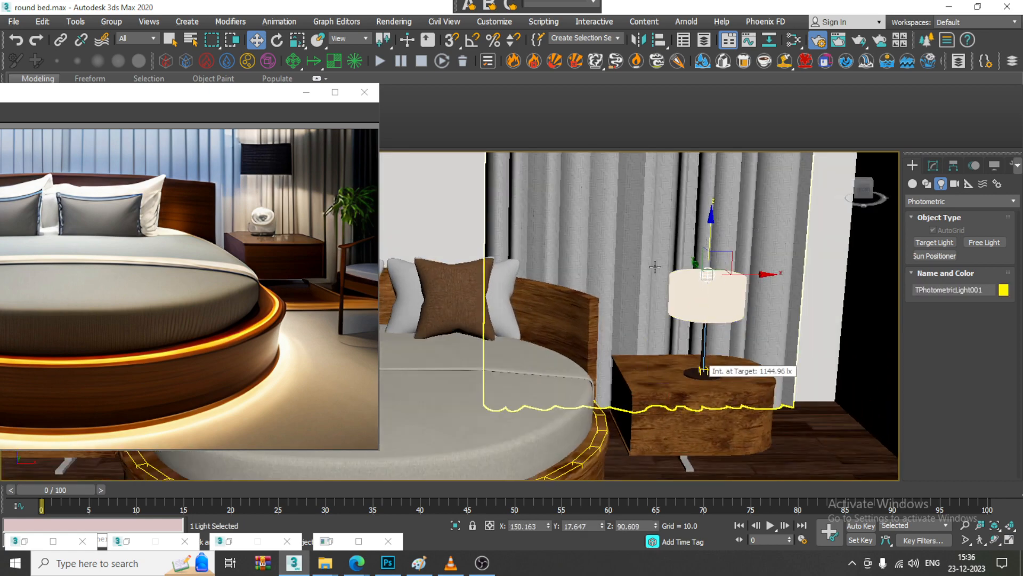
- Close the V-Ray messages, turn off the V-Ray GI environment in Render Setup, and minimize the render and environment settings windows
{"action": "left_click", "coordinate": [408, 22]}
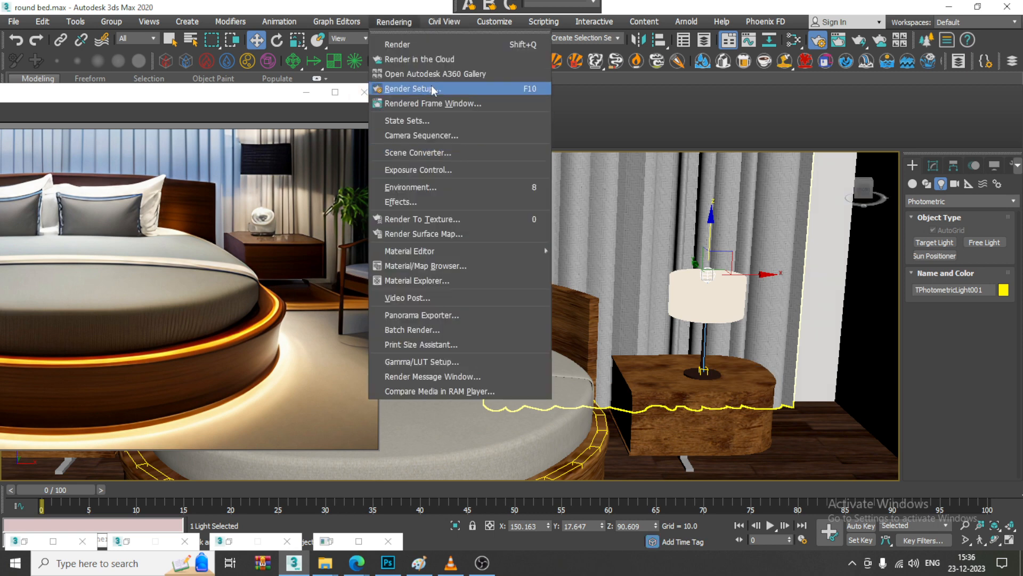
{"action": "left_click", "coordinate": [334, 548]}
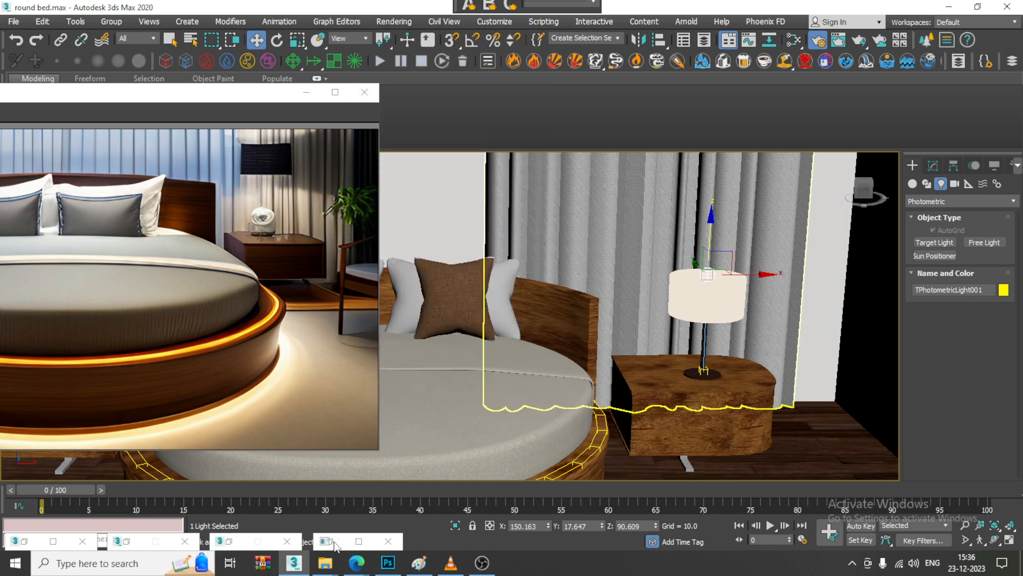
{"action": "left_click", "coordinate": [333, 541]}
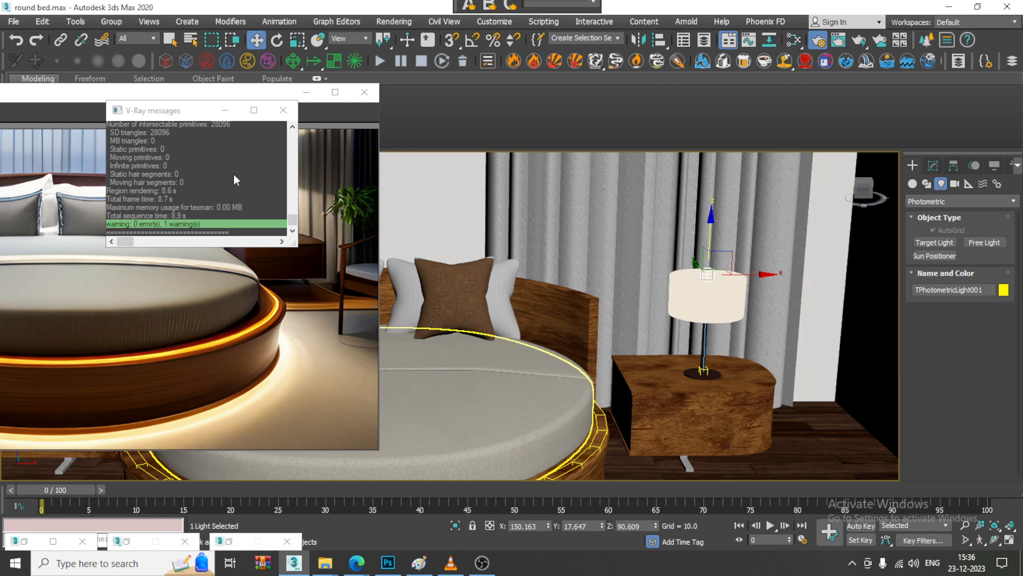
{"action": "left_click", "coordinate": [283, 109]}
{"action": "left_click", "coordinate": [233, 541]}
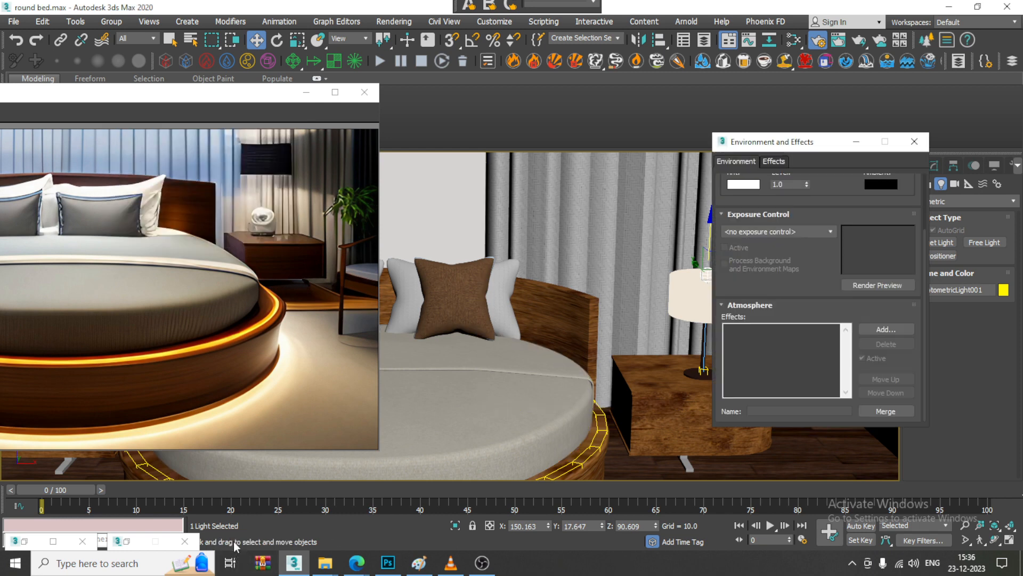
{"action": "left_click", "coordinate": [126, 541]}
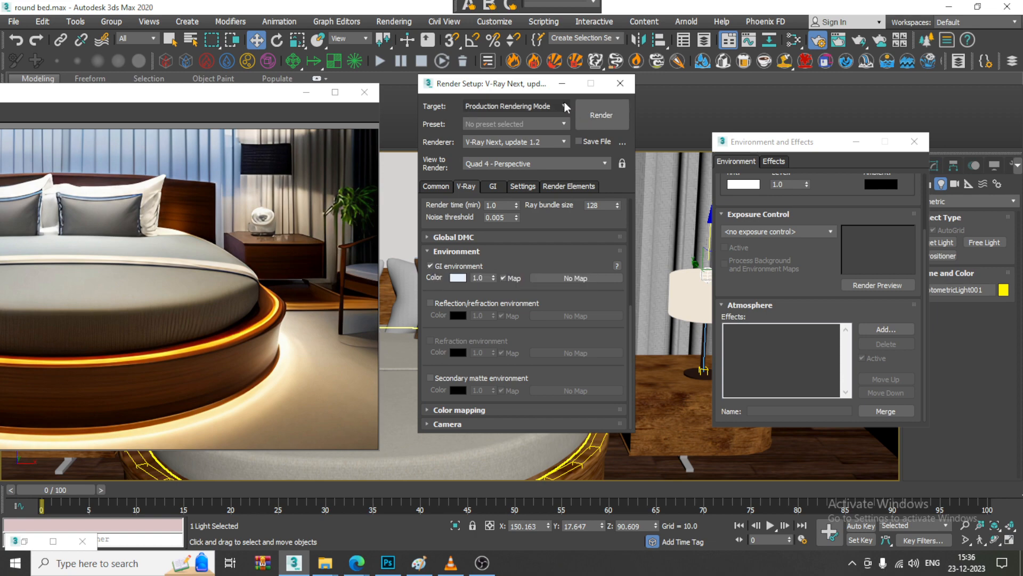
{"action": "left_click", "coordinate": [431, 266]}
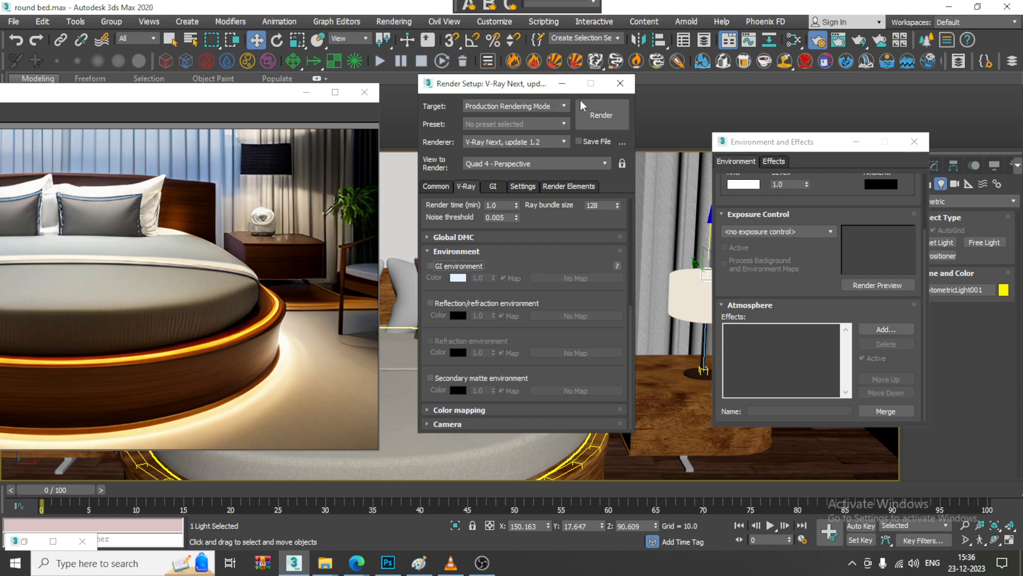
{"action": "left_click", "coordinate": [562, 83]}
{"action": "left_click", "coordinate": [856, 142]}
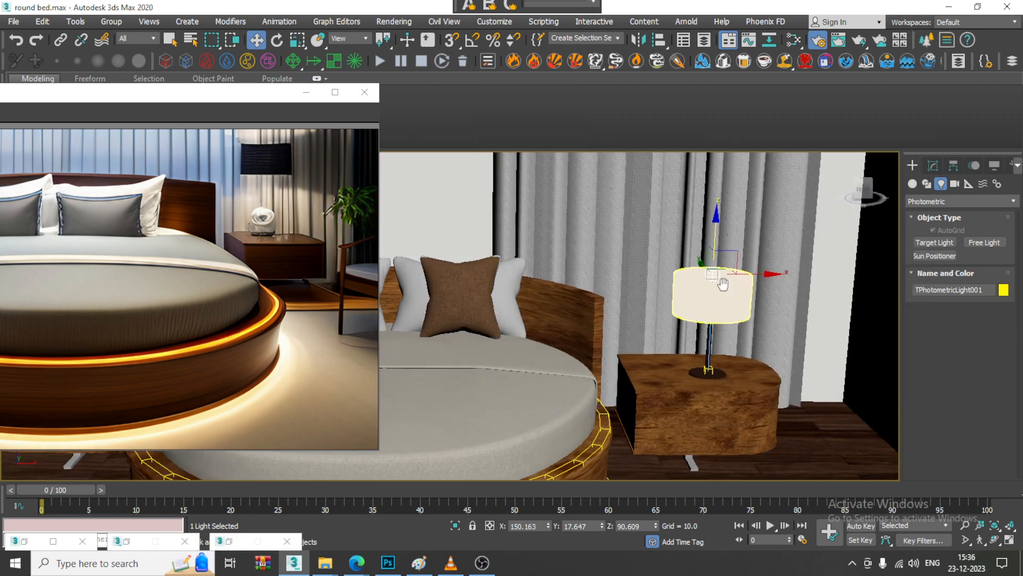
- Minimize the reference image and switch the perspective viewport's quality from Standard to High Quality
{"action": "left_click", "coordinate": [306, 92]}
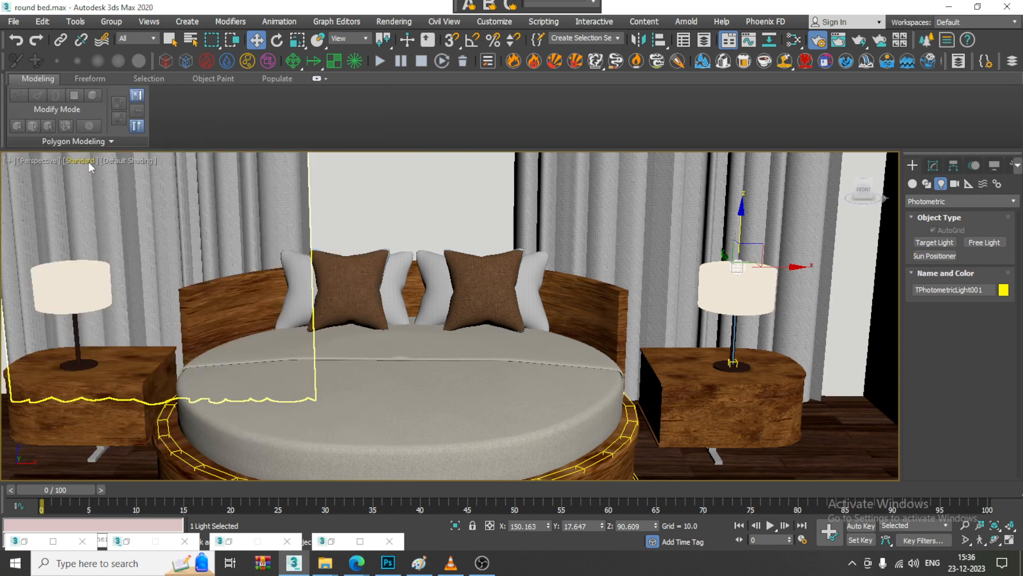
{"action": "left_click", "coordinate": [80, 161]}
{"action": "left_click", "coordinate": [149, 187]}
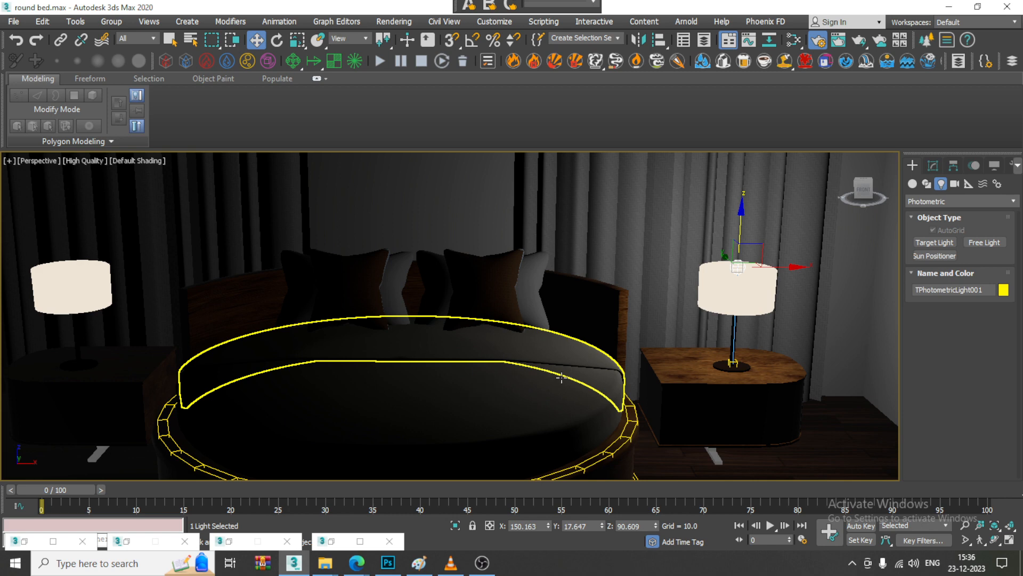
- Apply the 80W Halogen Bulb template to the photometric light at the right bedside lamp
{"action": "scroll", "coordinate": [561, 378], "scroll_direction": "down", "scroll_amount": 3}
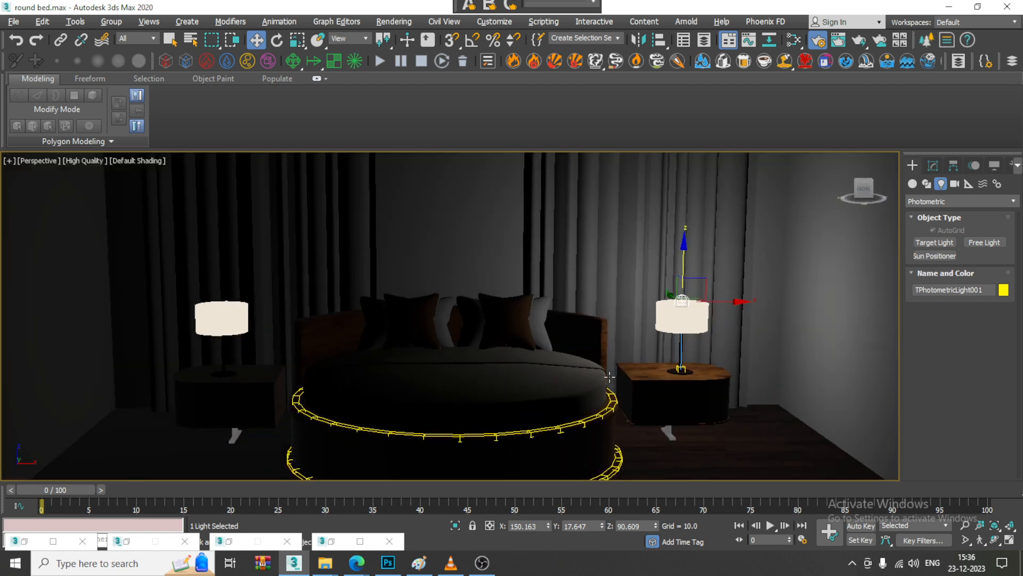
{"action": "left_click", "coordinate": [933, 165]}
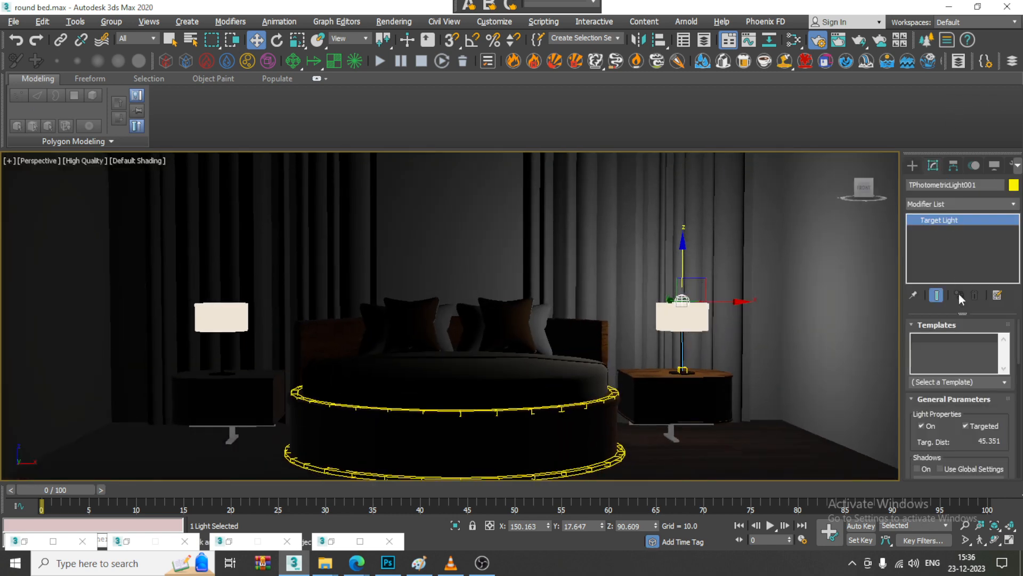
{"action": "left_click", "coordinate": [1005, 382]}
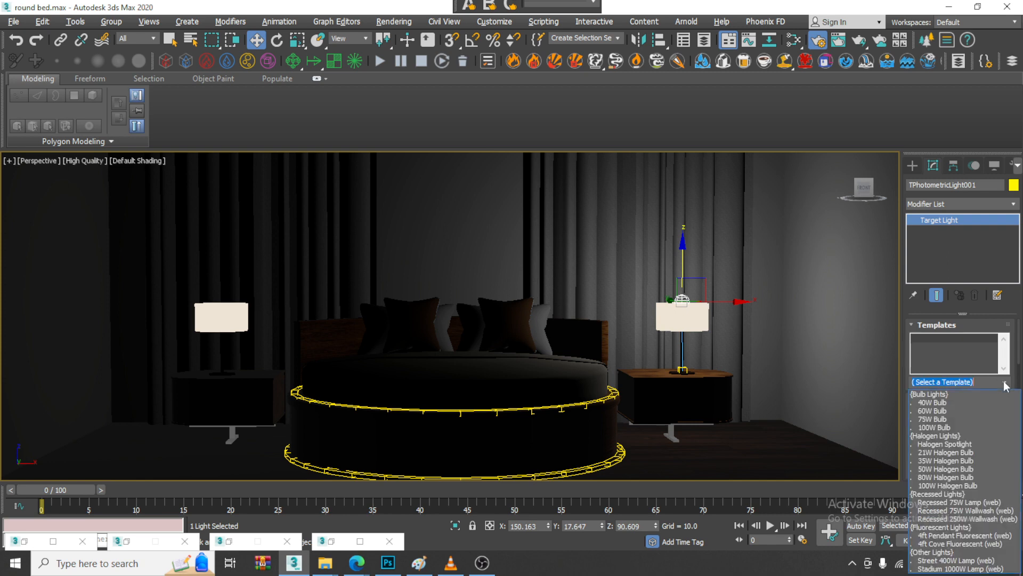
{"action": "left_click", "coordinate": [961, 476]}
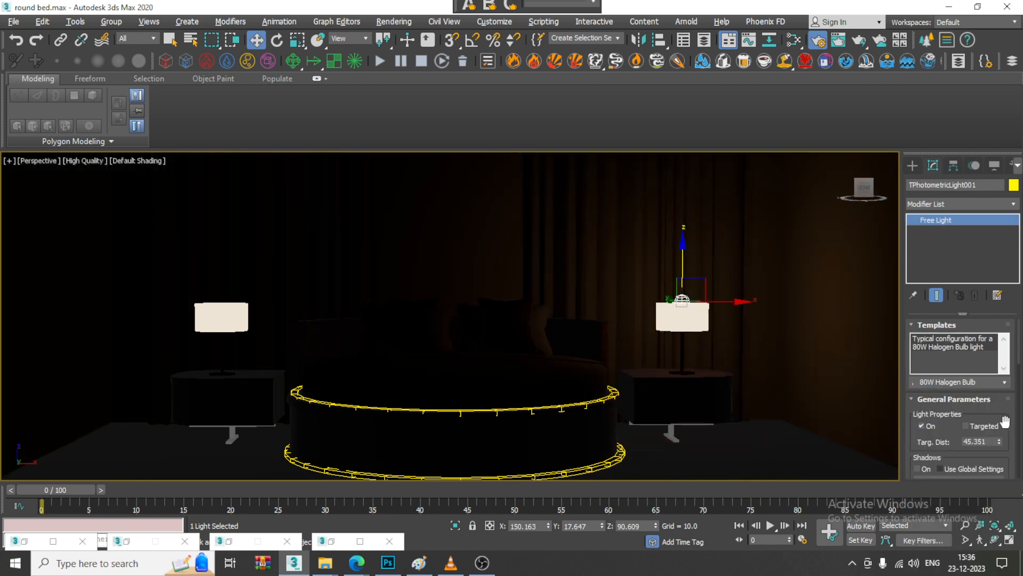
- Turn on the light's shadows with the VRayShadow type and switch the perspective viewport to Standard quality
{"action": "left_click_drag", "start_coordinate": [1006, 418], "coordinate": [1006, 371]}
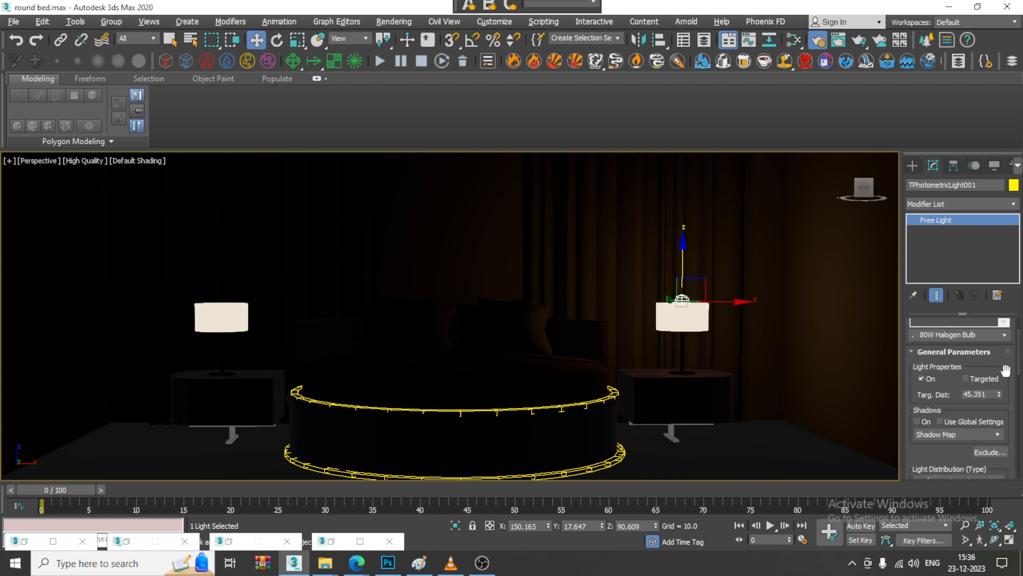
{"action": "left_click", "coordinate": [921, 421]}
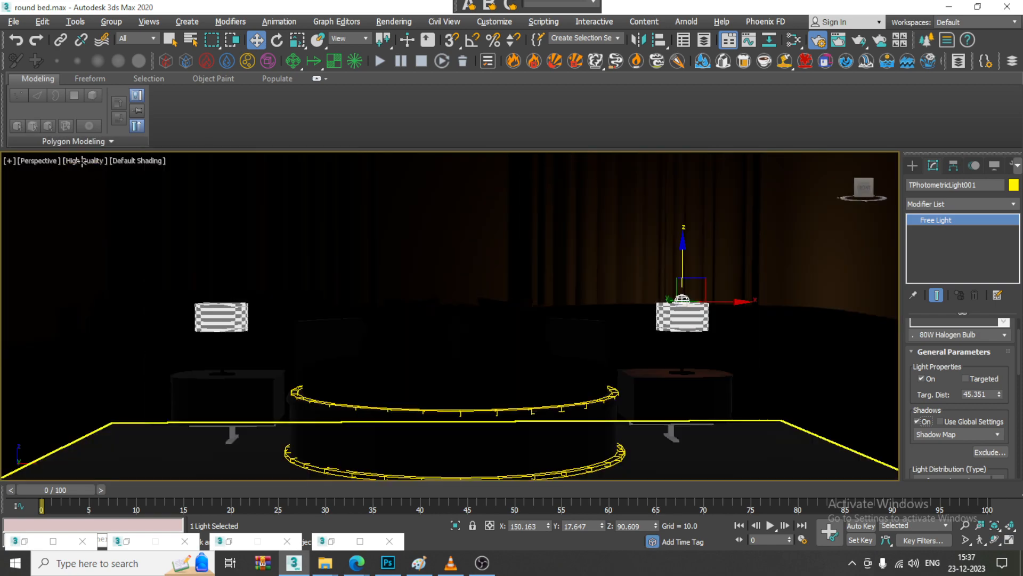
{"action": "left_click", "coordinate": [93, 159]}
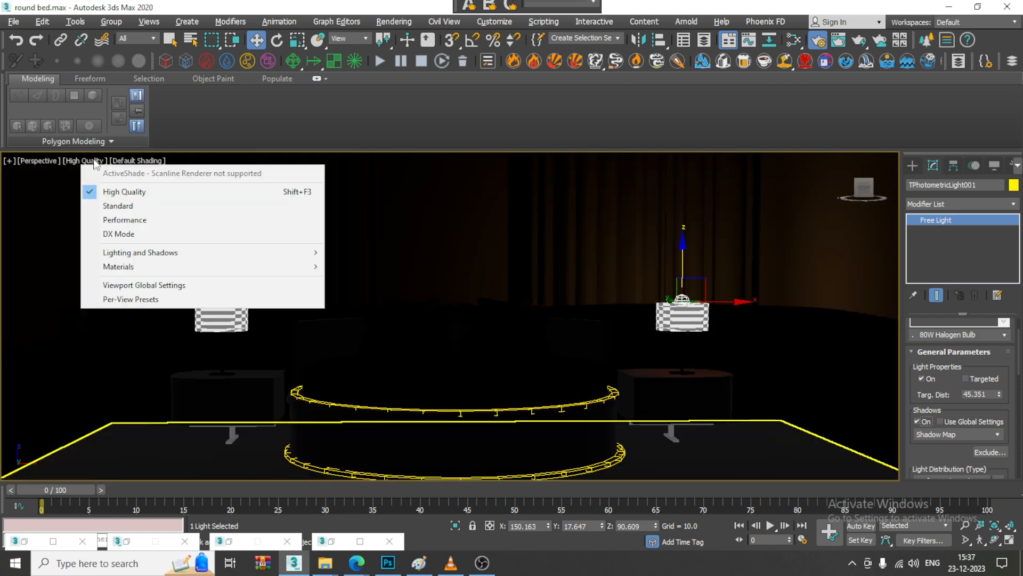
{"action": "left_click", "coordinate": [116, 207]}
{"action": "left_click", "coordinate": [949, 435]}
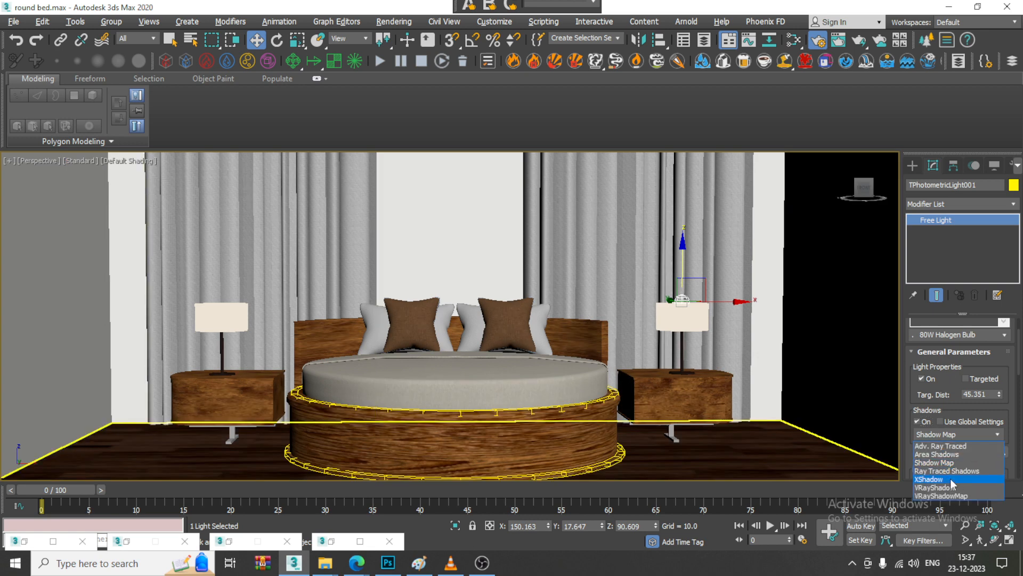
{"action": "left_click", "coordinate": [961, 488]}
- Set the light's distribution to Uniform Diffuse and switch the perspective viewport back to High Quality
{"action": "left_click_drag", "start_coordinate": [935, 461], "coordinate": [953, 360]}
{"action": "left_click", "coordinate": [987, 372]}
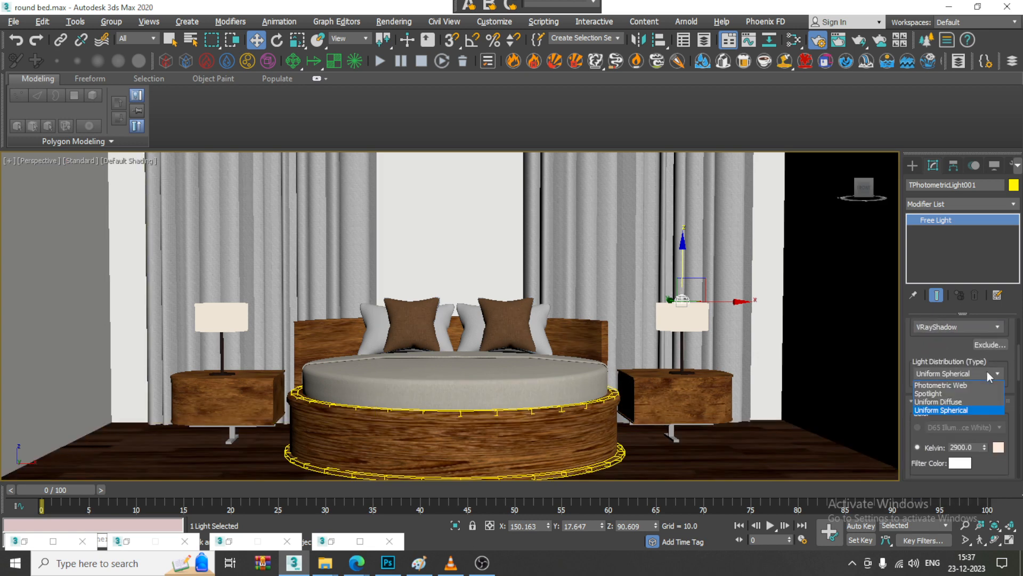
{"action": "left_click", "coordinate": [955, 405]}
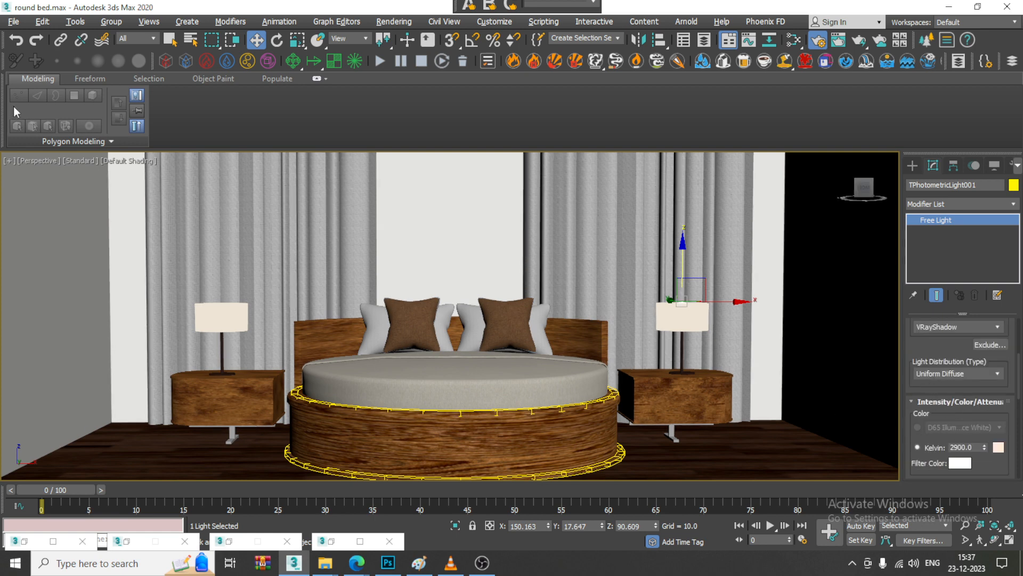
{"action": "left_click", "coordinate": [74, 162]}
{"action": "left_click", "coordinate": [130, 192]}
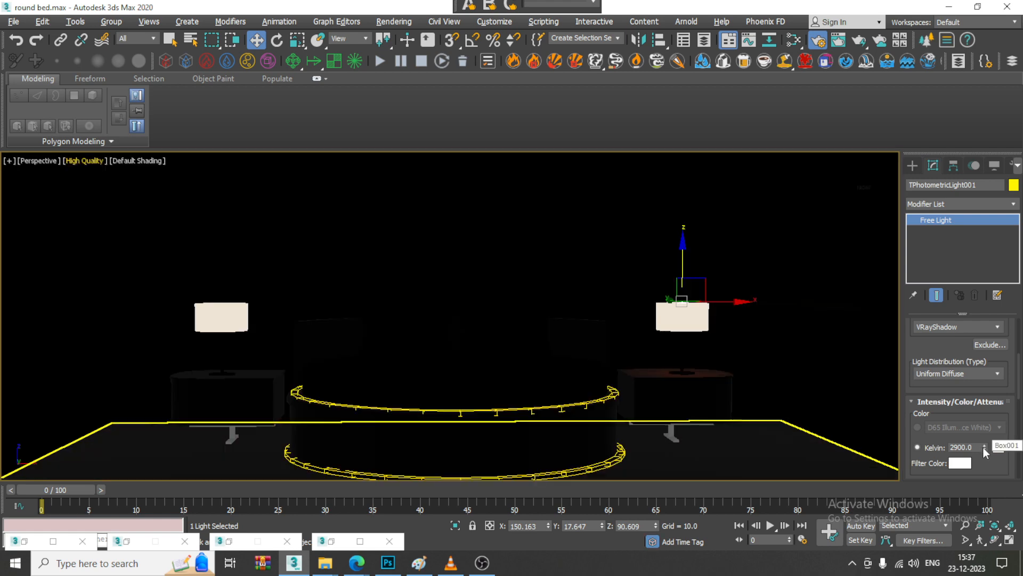
- Raise the light's dimming percentage to about 1054%
{"action": "scroll", "coordinate": [983, 462], "scroll_direction": "down", "scroll_amount": 3}
{"action": "scroll", "coordinate": [965, 392], "scroll_direction": "down", "scroll_amount": 3}
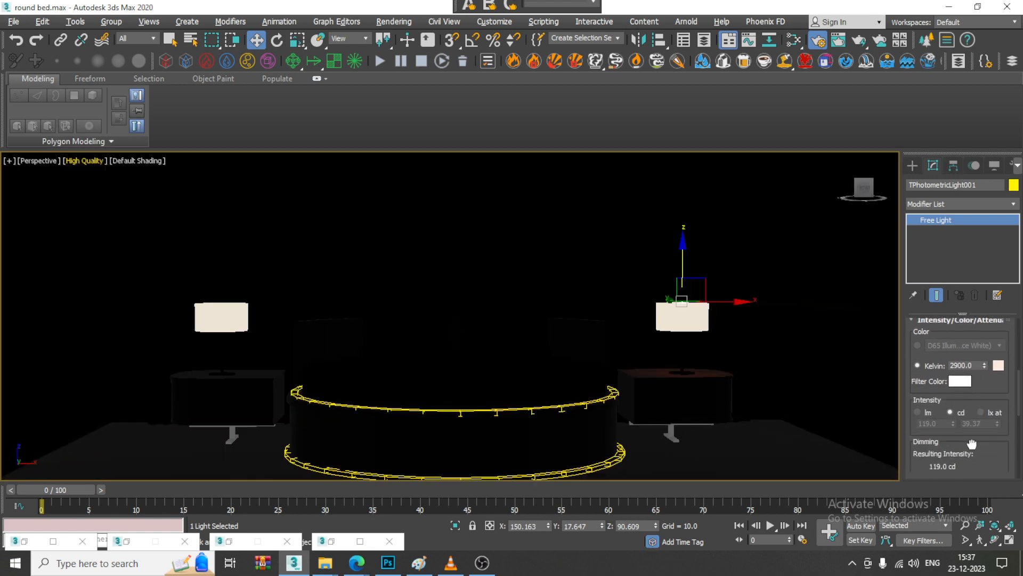
{"action": "left_click_drag", "start_coordinate": [965, 392], "coordinate": [966, 393]}
{"action": "left_click_drag", "start_coordinate": [958, 425], "coordinate": [906, 469]}
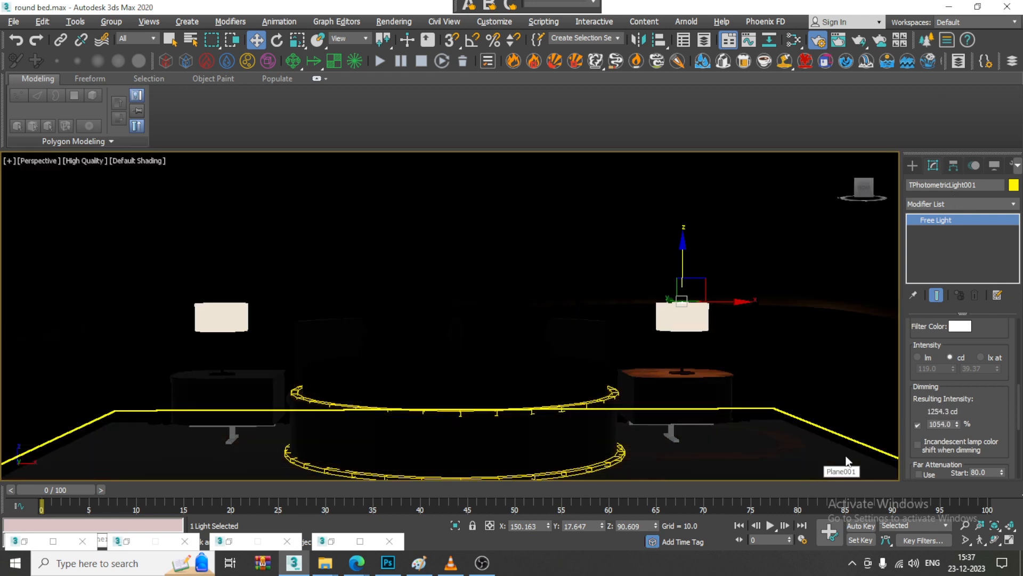
- Set the light's colour temperature to about 5742 Kelvin and its dimming percentage to about 2603%
{"action": "scroll", "coordinate": [989, 401], "scroll_direction": "up", "scroll_amount": 4}
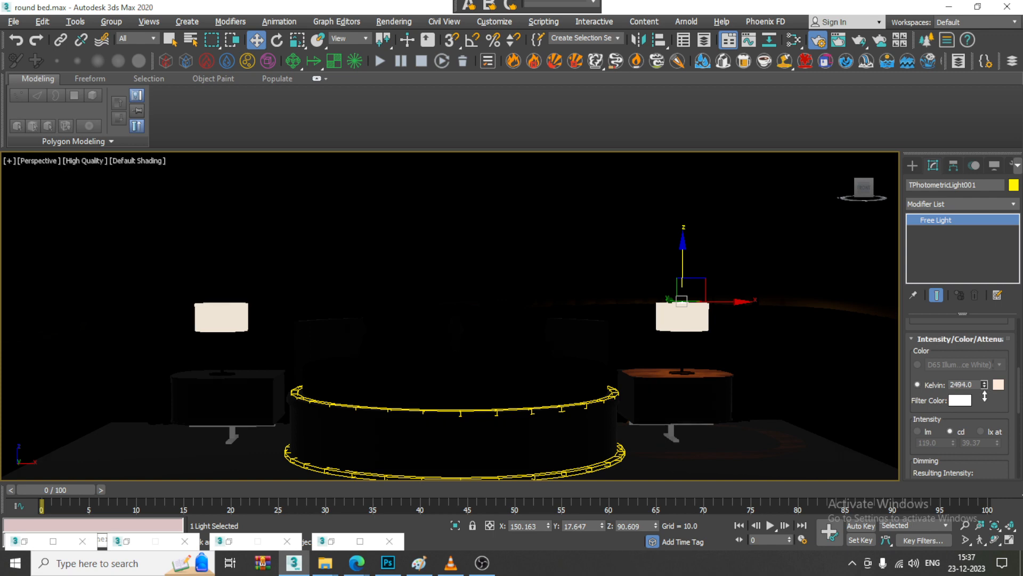
{"action": "left_click_drag", "start_coordinate": [985, 405], "coordinate": [991, 431]}
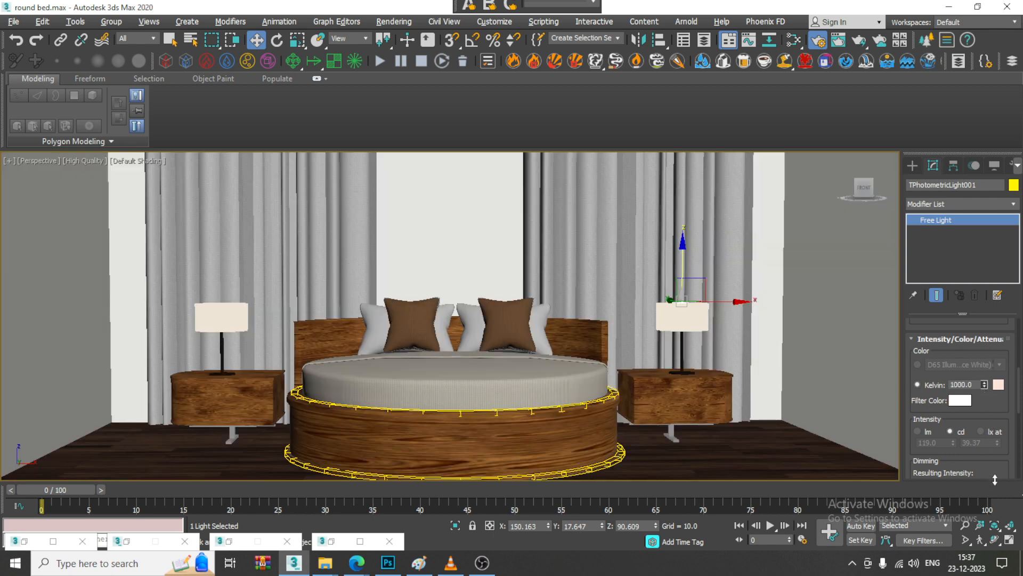
{"action": "left_click_drag", "start_coordinate": [995, 480], "coordinate": [991, 361]}
{"action": "left_click_drag", "start_coordinate": [987, 324], "coordinate": [987, 323]}
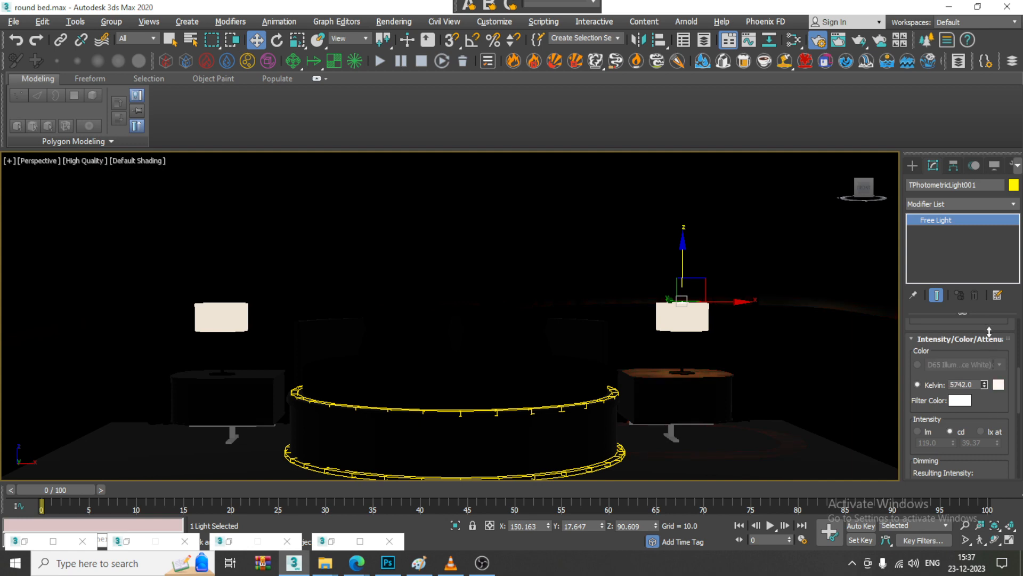
{"action": "scroll", "coordinate": [982, 391], "scroll_direction": "down", "scroll_amount": 5}
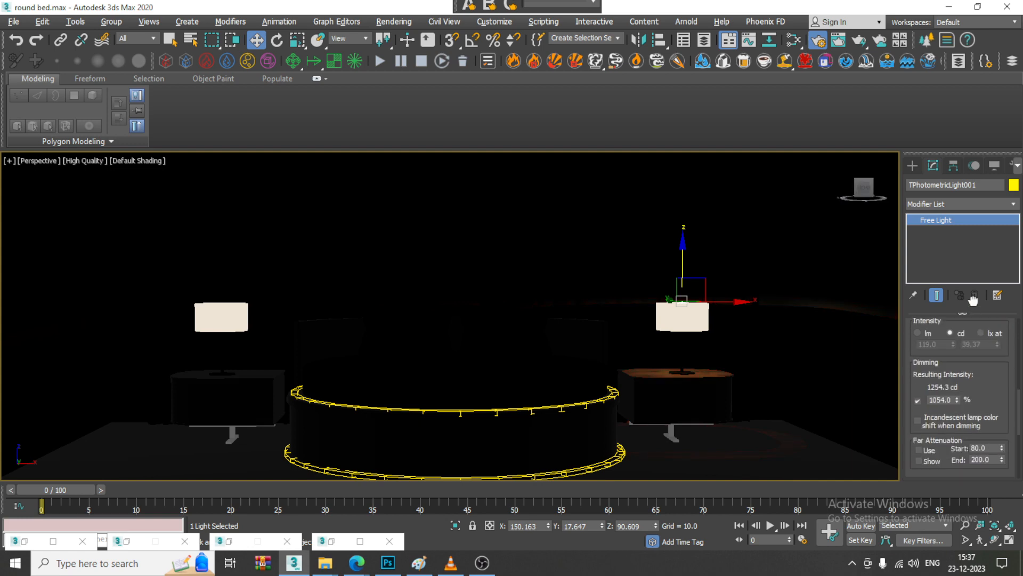
{"action": "left_click_drag", "start_coordinate": [988, 329], "coordinate": [952, 275]}
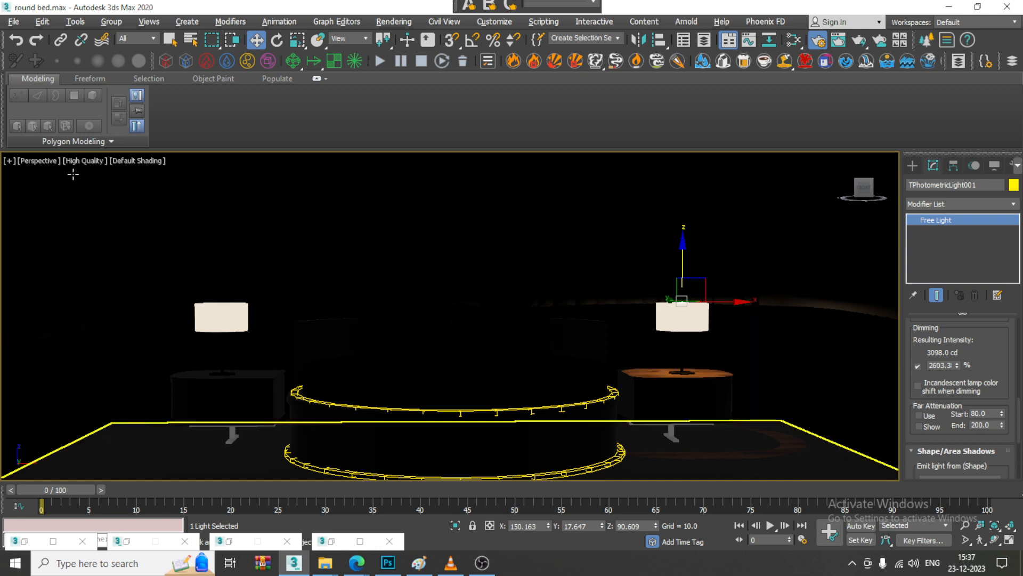
- Return the perspective viewport to Standard quality and display it in wireframe
{"action": "left_click", "coordinate": [90, 161]}
{"action": "left_click", "coordinate": [142, 193]}
{"action": "left_click", "coordinate": [84, 161]}
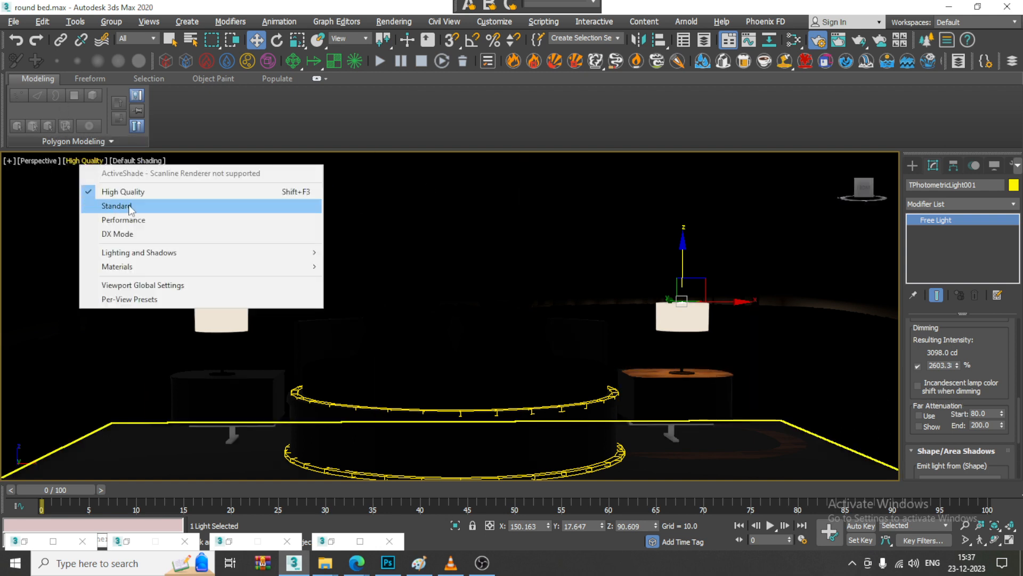
{"action": "left_click", "coordinate": [133, 204]}
{"action": "key", "text": "F3"}
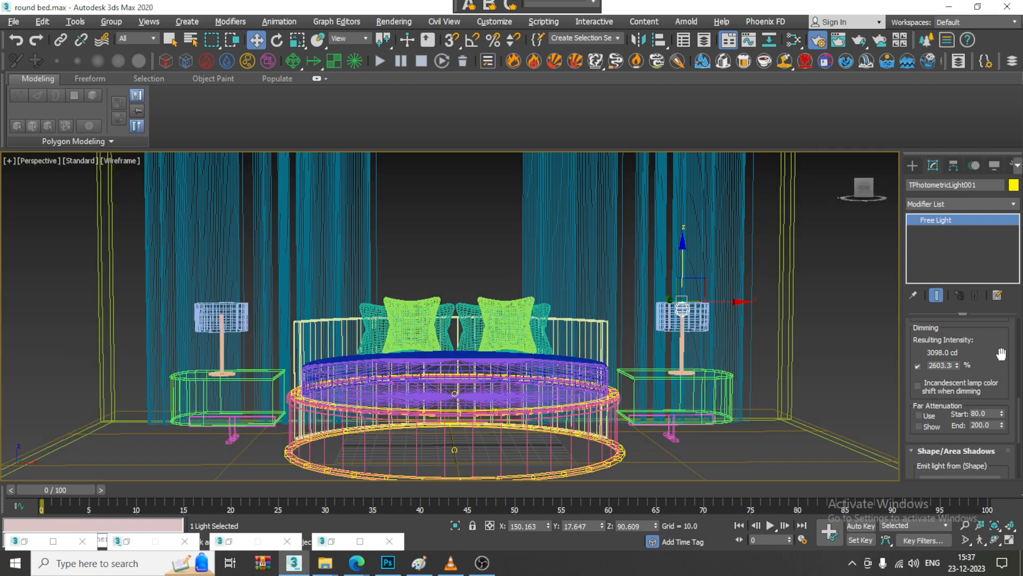
- Restrict the selection filter to Lights and select the photometric light in the right lampshade
{"action": "scroll", "coordinate": [1002, 354], "scroll_direction": "up", "scroll_amount": 10}
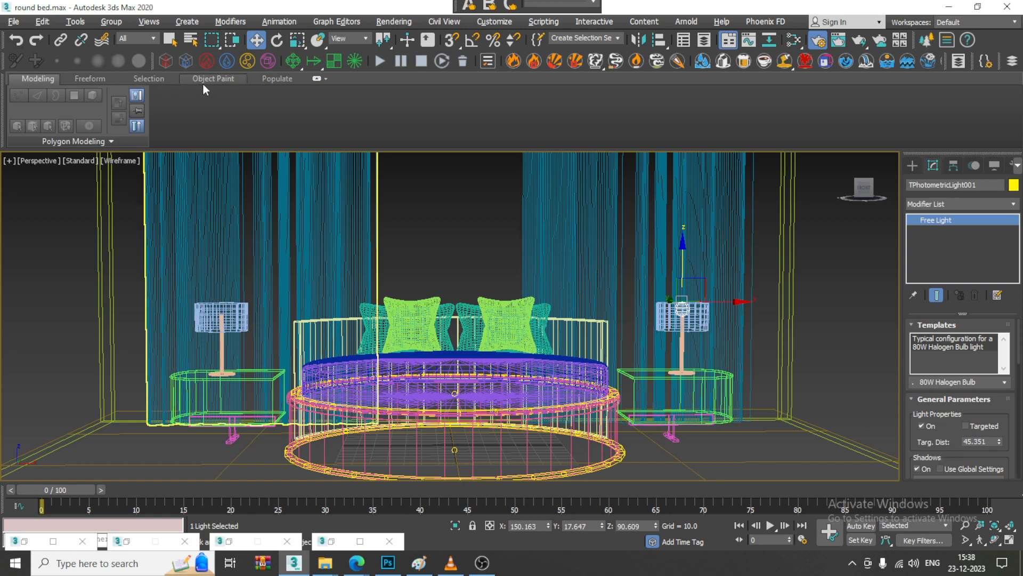
{"action": "left_click", "coordinate": [140, 39]}
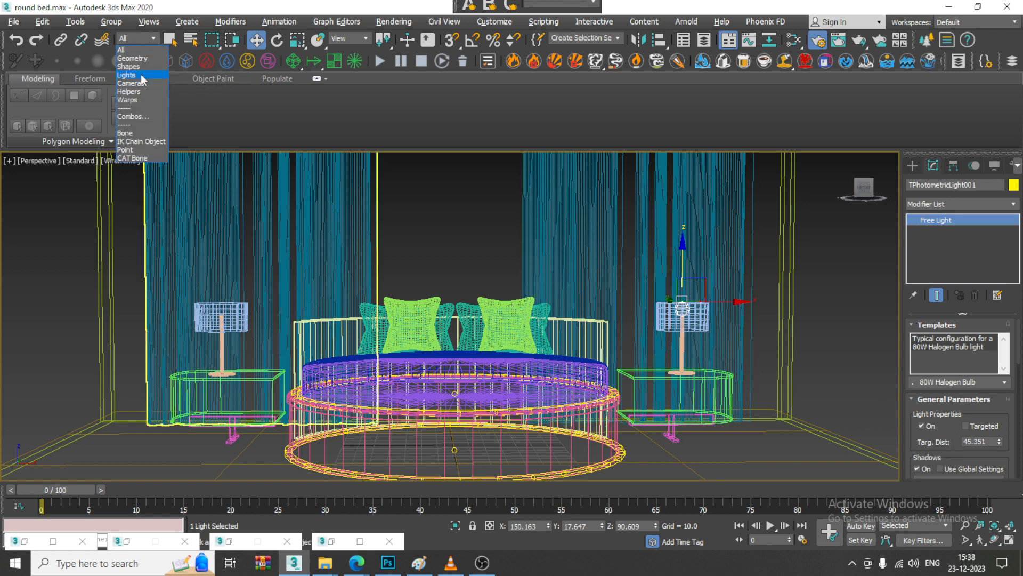
{"action": "left_click", "coordinate": [127, 75]}
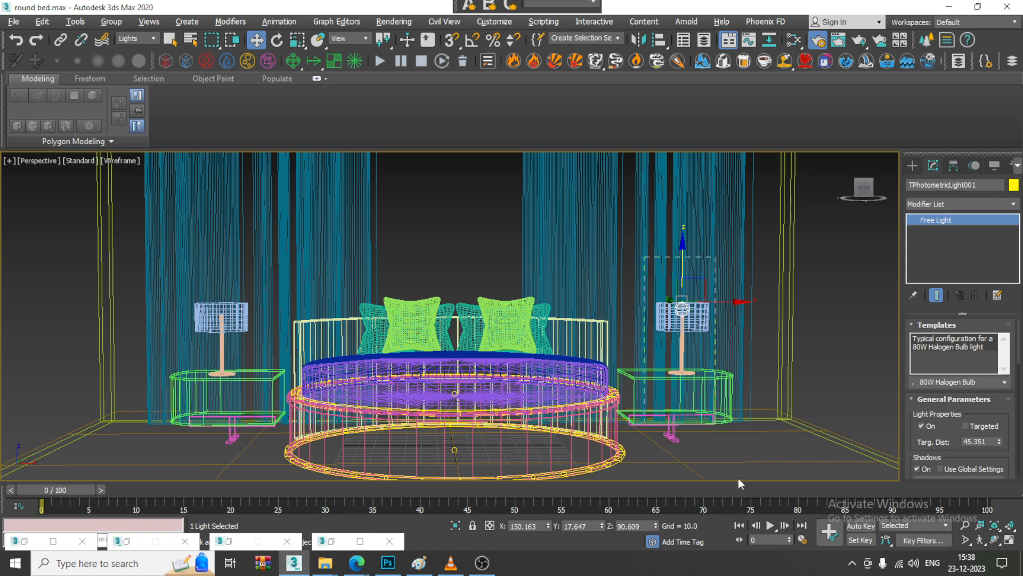
{"action": "left_click", "coordinate": [707, 341]}
- Clone the light as a single Copy along X into the left lampshade, at X about -149.4
{"action": "left_click_drag", "start_coordinate": [715, 299], "coordinate": [435, 283]}
{"action": "key", "text": "ctrl+z"}
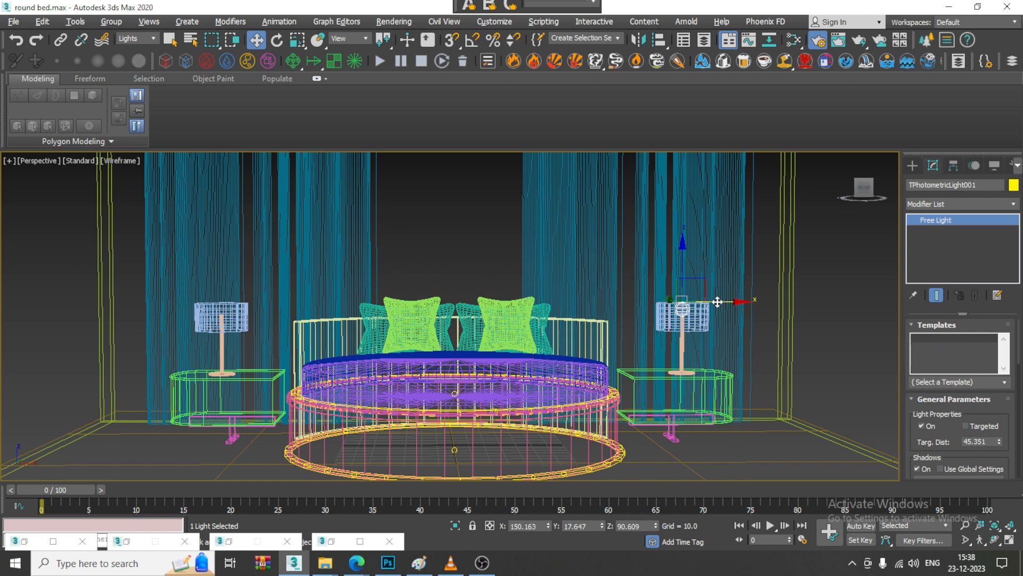
{"action": "left_click_drag", "start_coordinate": [725, 302], "coordinate": [347, 280], "text": "shift"}
{"action": "left_click_drag", "start_coordinate": [258, 295], "coordinate": [262, 297], "text": "shift"}
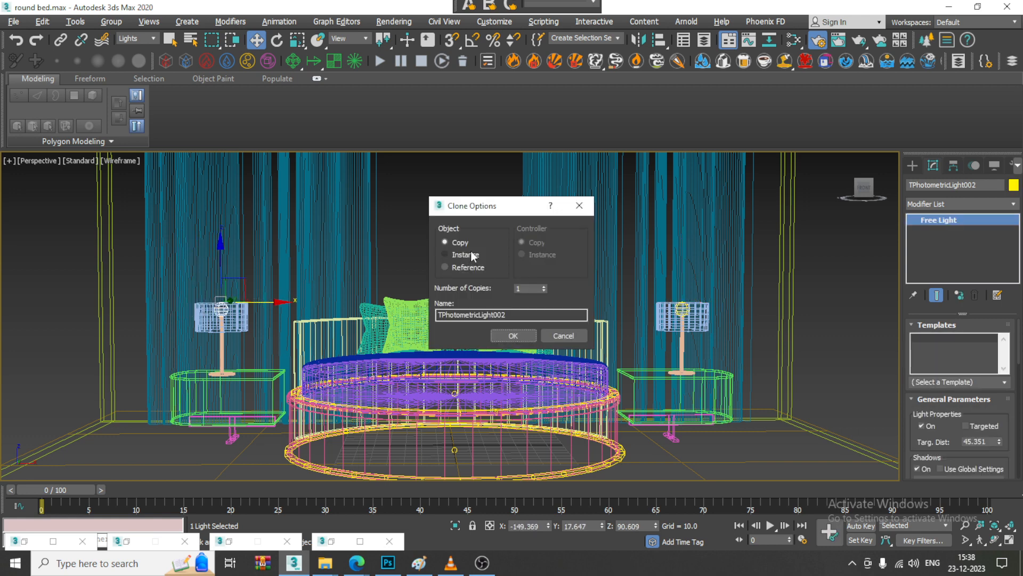
{"action": "left_click", "coordinate": [512, 336]}
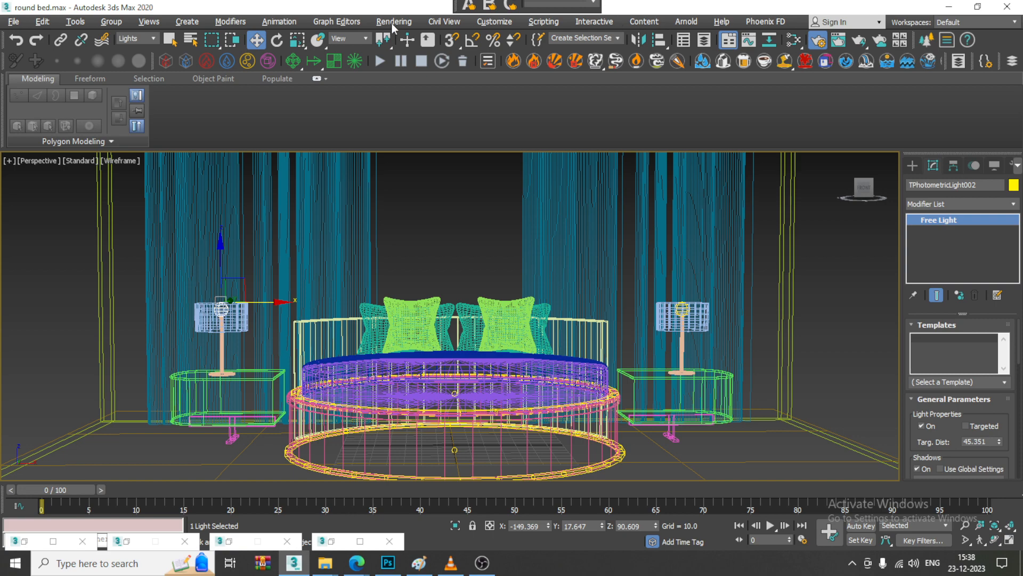
- Run a V-Ray test render of the perspective view and stop it during the first prepass
{"action": "left_click", "coordinate": [395, 21]}
{"action": "left_click", "coordinate": [420, 40]}
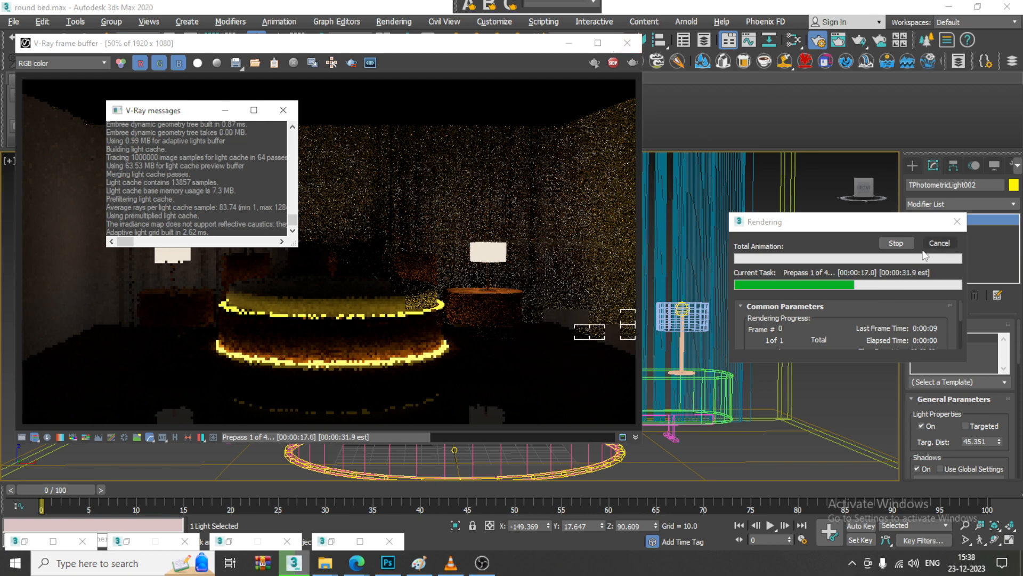
{"action": "left_click", "coordinate": [897, 243]}
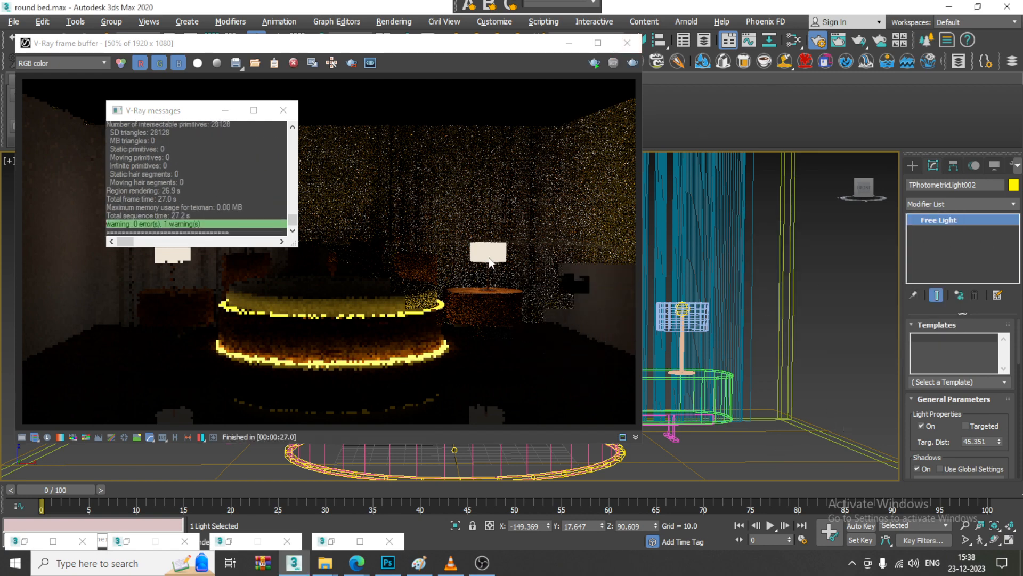
- Close the V-Ray messages, deselect the light, and minimize the V-Ray frame buffer
{"action": "left_click", "coordinate": [283, 109]}
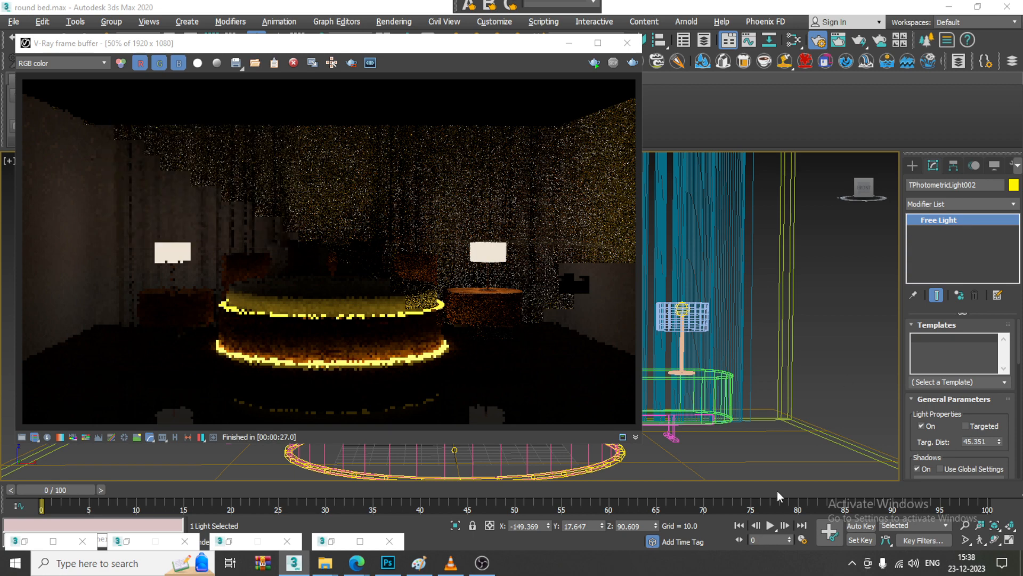
{"action": "left_click", "coordinate": [777, 460]}
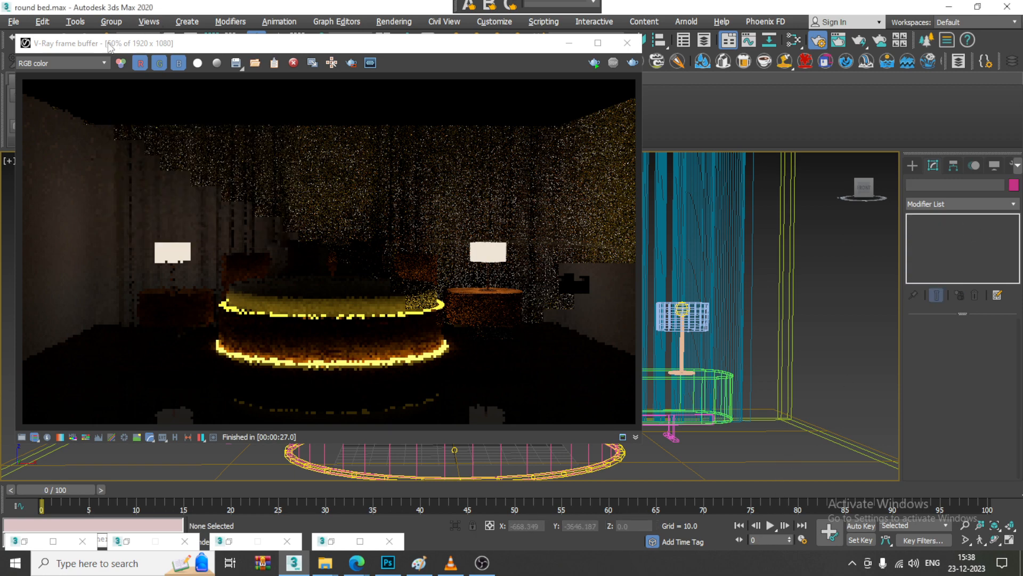
{"action": "left_click_drag", "start_coordinate": [110, 47], "coordinate": [143, 123]}
{"action": "left_click", "coordinate": [663, 124]}
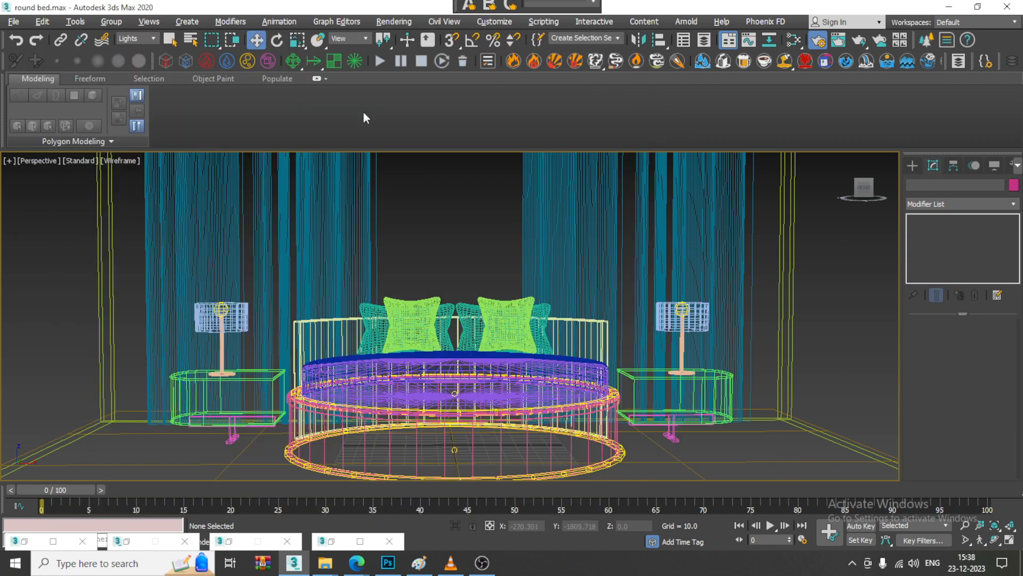
- Reset the selection filter to All and select the floor plane
{"action": "left_click", "coordinate": [152, 39]}
{"action": "left_click", "coordinate": [146, 49]}
{"action": "left_click", "coordinate": [704, 459]}
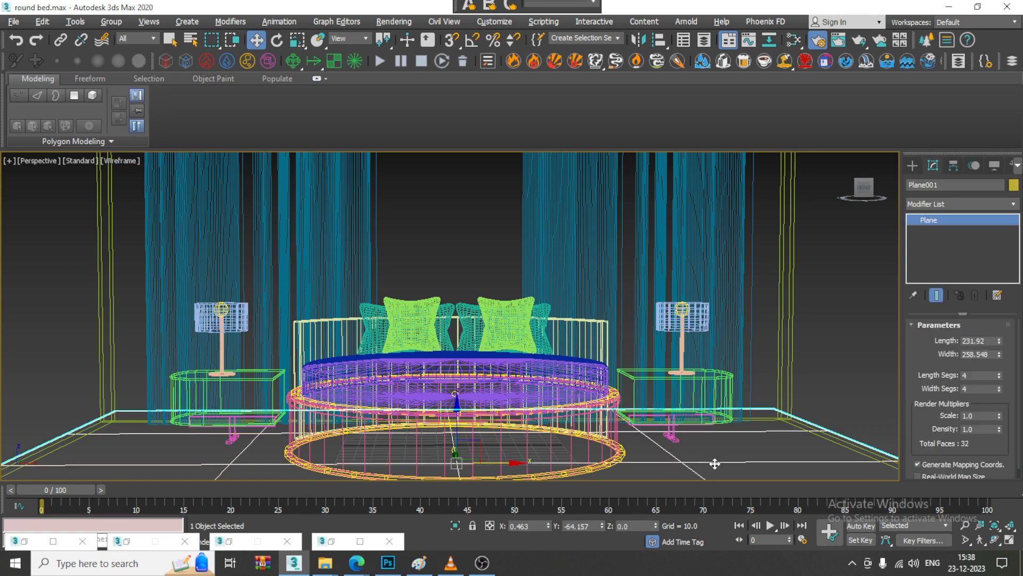
- Darken the floor material's reflection colour to RGB 3, 3, 3 and minimize the Slate Material Editor
{"action": "key", "text": "m"}
{"action": "scroll", "coordinate": [339, 339], "scroll_direction": "down", "scroll_amount": 8}
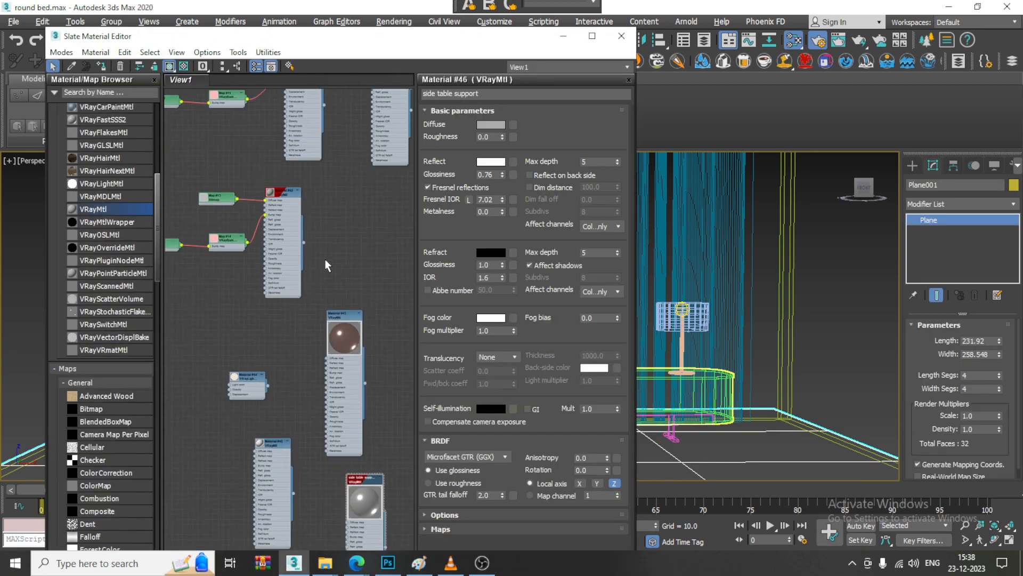
{"action": "scroll", "coordinate": [324, 315], "scroll_direction": "up", "scroll_amount": 6}
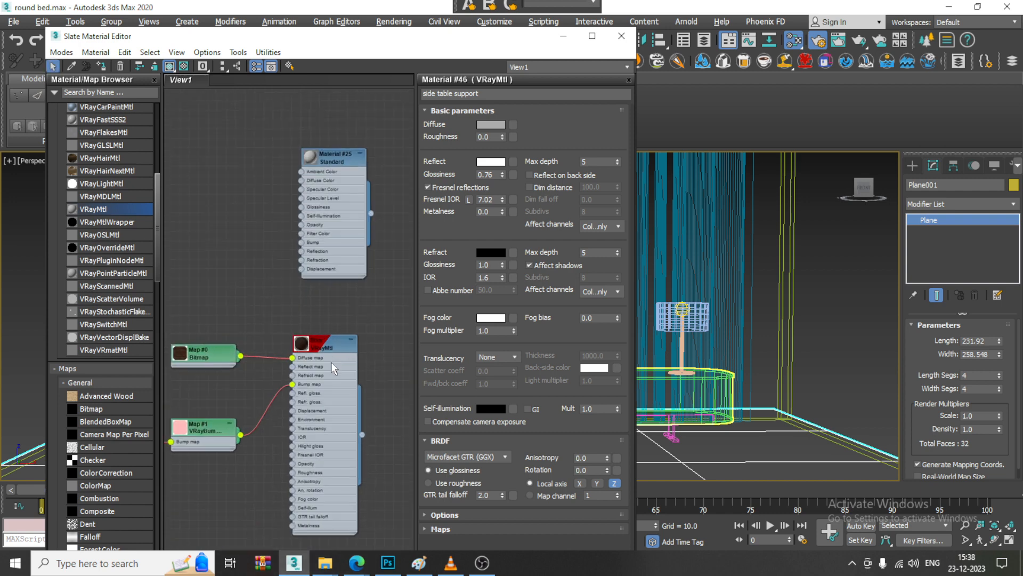
{"action": "left_click", "coordinate": [493, 159]}
{"action": "left_click_drag", "start_coordinate": [436, 104], "coordinate": [435, 94]}
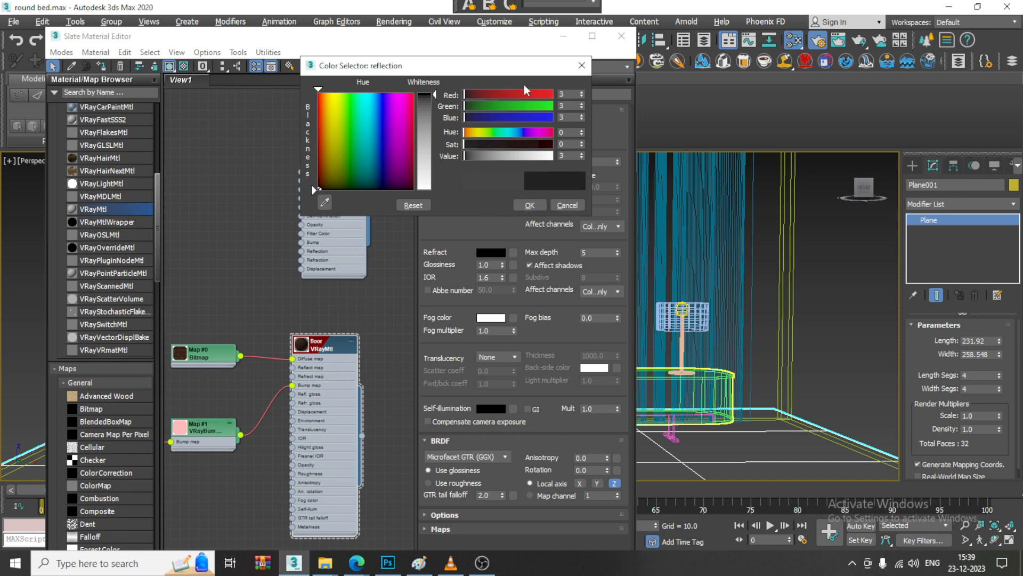
{"action": "left_click", "coordinate": [542, 201]}
{"action": "left_click", "coordinate": [564, 36]}
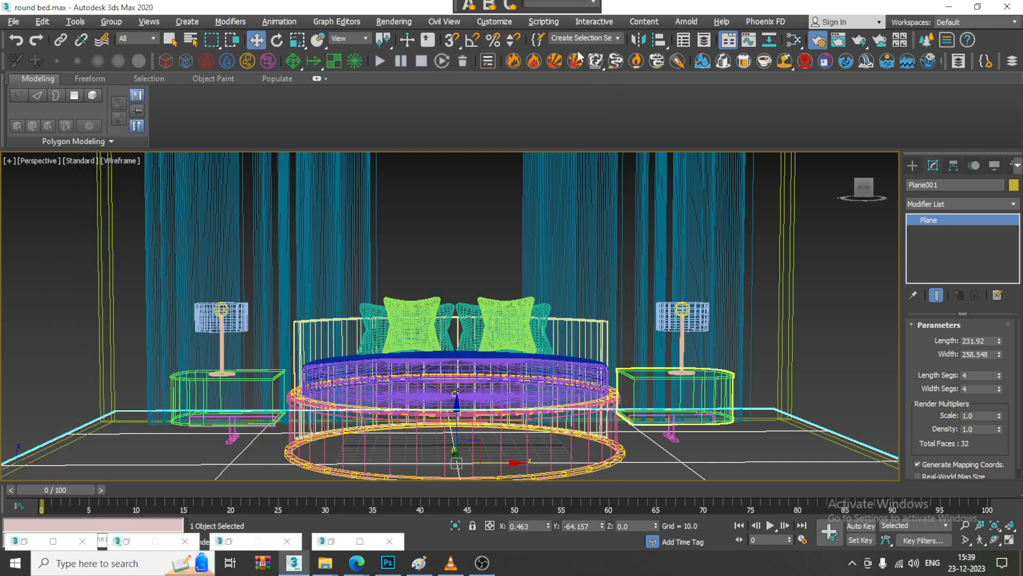
- Save the scene and switch the perspective viewport from wireframe to Default Shading
{"action": "left_click", "coordinate": [12, 21]}
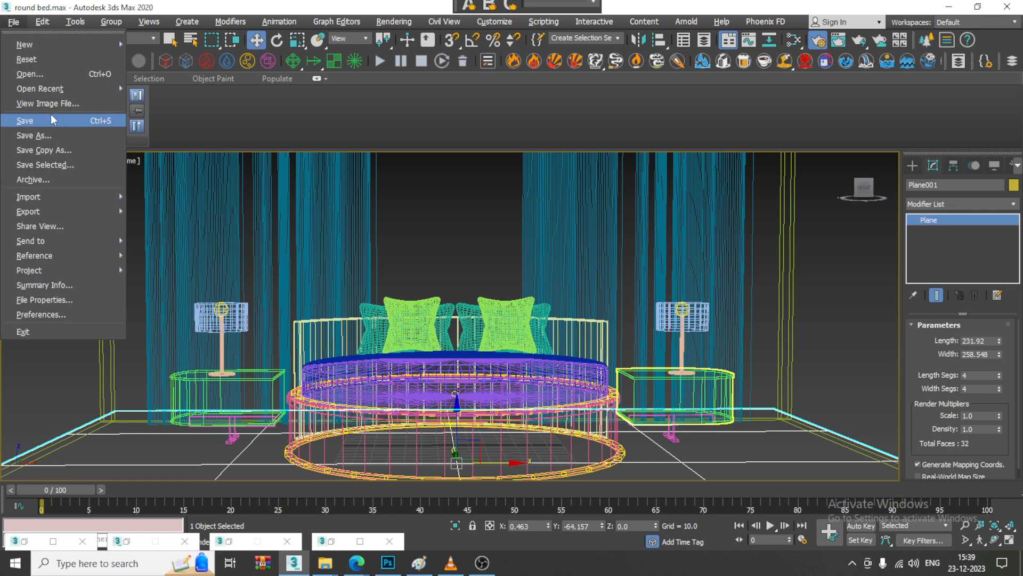
{"action": "left_click", "coordinate": [50, 114]}
{"action": "key", "text": "F3"}
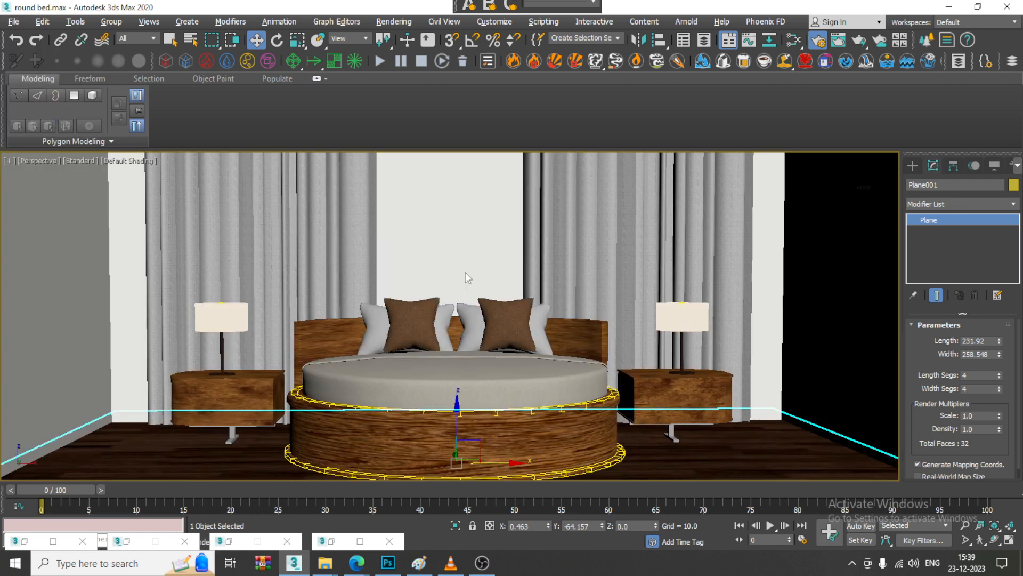
- Bring up the photometric light creation options and frame the whole bed and both side tables
{"action": "left_click", "coordinate": [912, 166]}
{"action": "scroll", "coordinate": [612, 253], "scroll_direction": "down", "scroll_amount": 3}
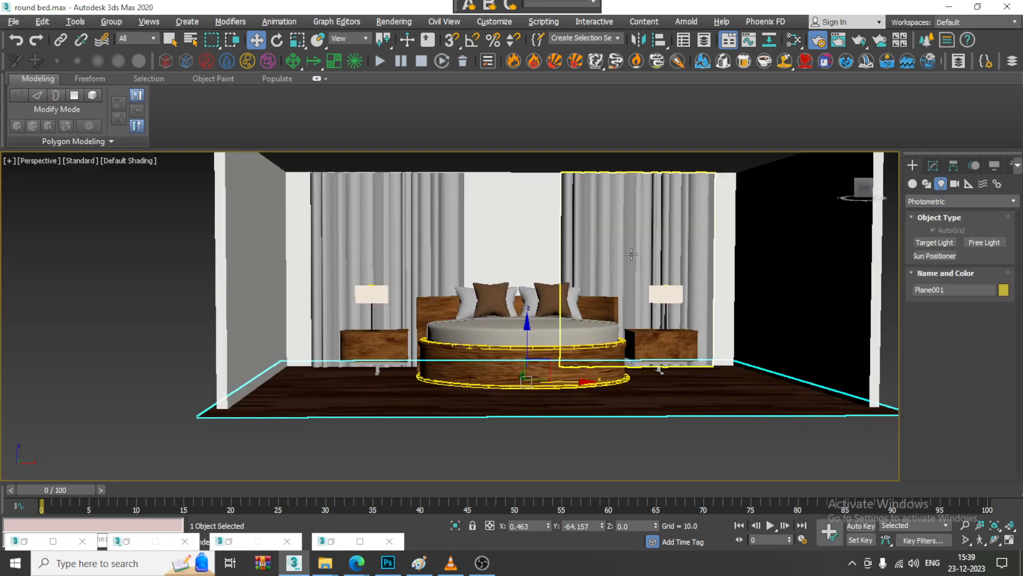
{"action": "scroll", "coordinate": [536, 336], "scroll_direction": "up", "scroll_amount": 3}
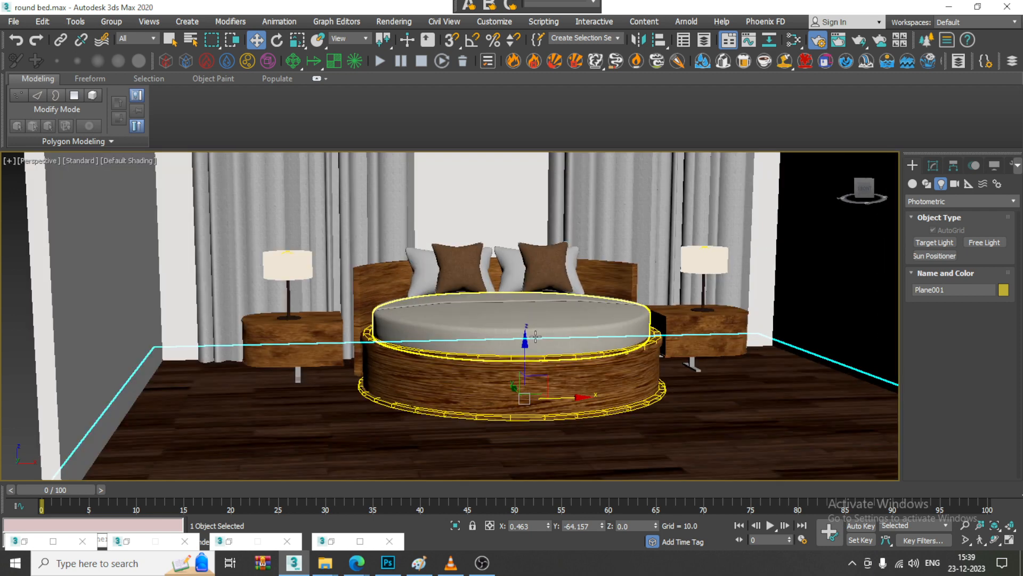